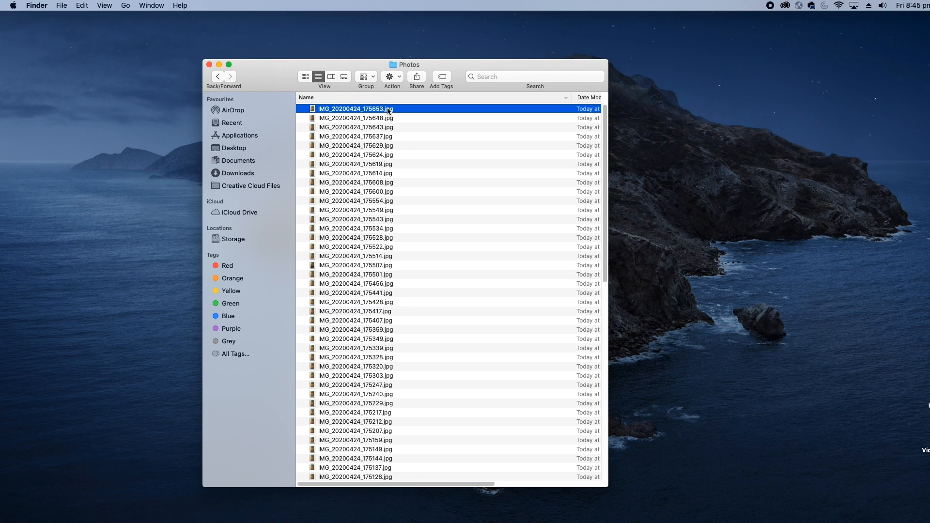
# Preview the stop-motion photos in the Photos folder one after another, from IMG_20200424_175653.jpg down to IMG_20200424_175501.jpg
pyautogui.press('space')
pyautogui.moveTo(388, 108); pyautogui.dragTo(587, 94)
pyautogui.press('Down')
pyautogui.press('Down')
pyautogui.press('Down')
pyautogui.press('Down')
pyautogui.press('Down')
pyautogui.press('Down')
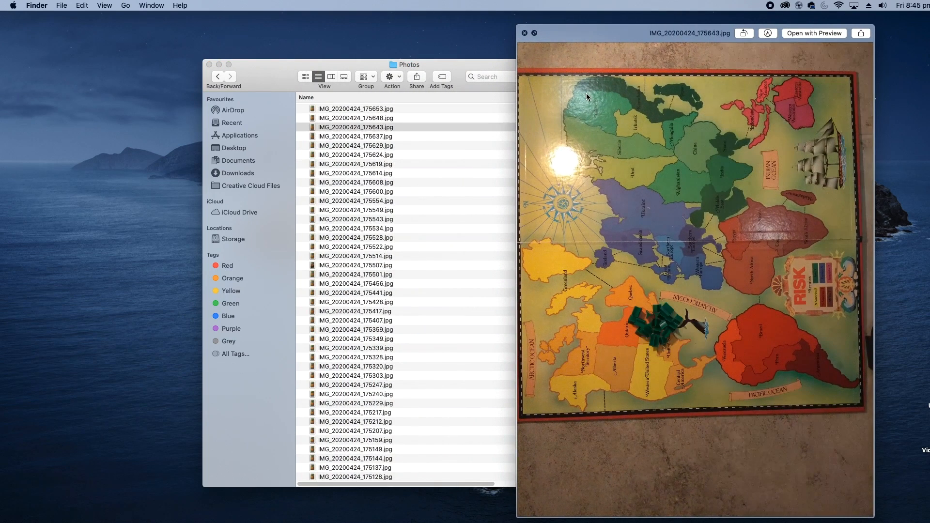
pyautogui.press('Down')
pyautogui.press('Down')
pyautogui.press('Down')
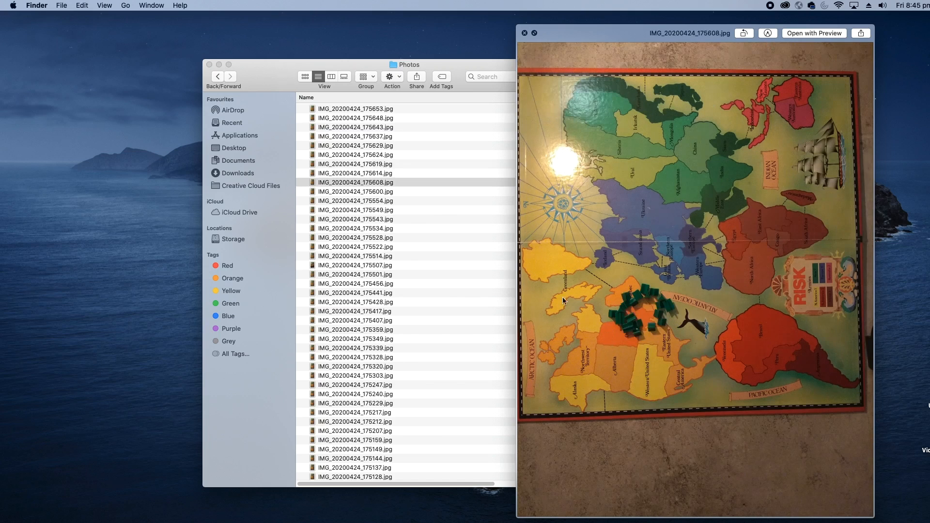
pyautogui.press('Down')
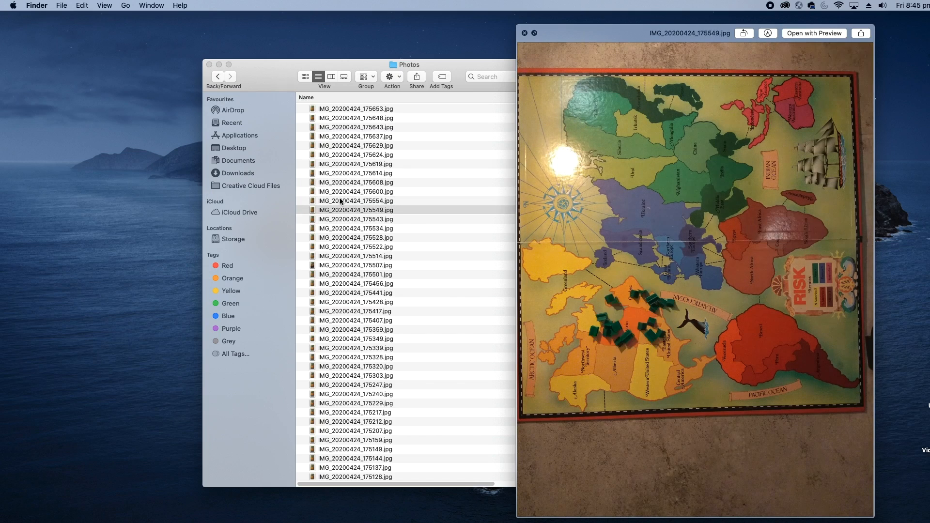
pyautogui.press('Down')
pyautogui.press('Down')
pyautogui.press('Down')
pyautogui.press('Down')
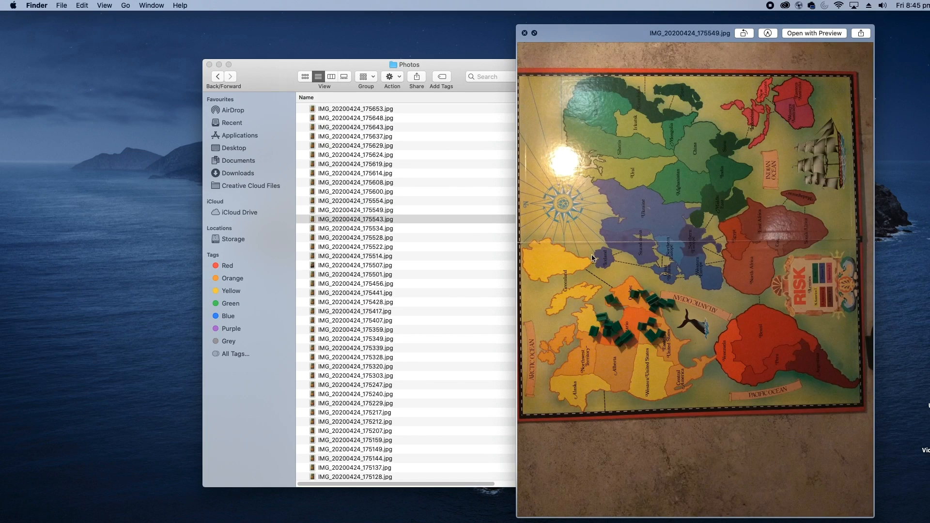
pyautogui.press('Down')
pyautogui.press('Down')
pyautogui.press('Down')
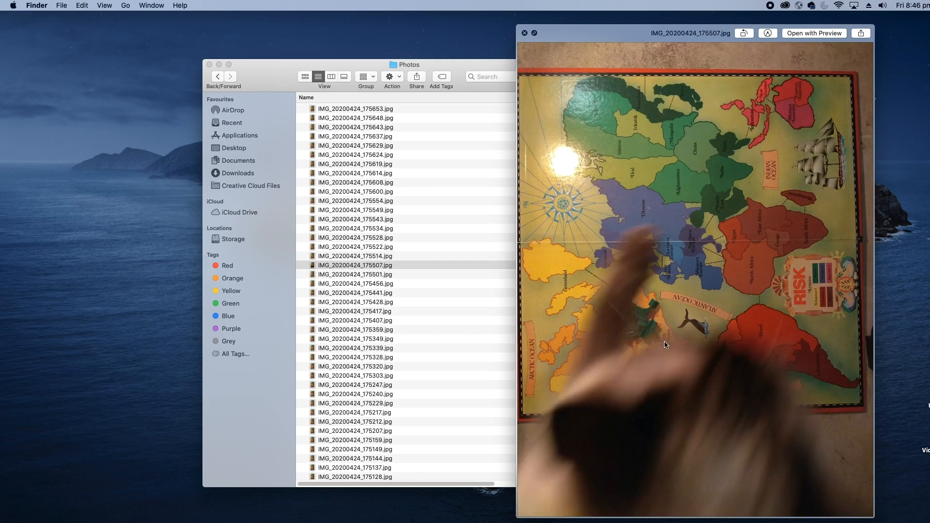
pyautogui.press('space')
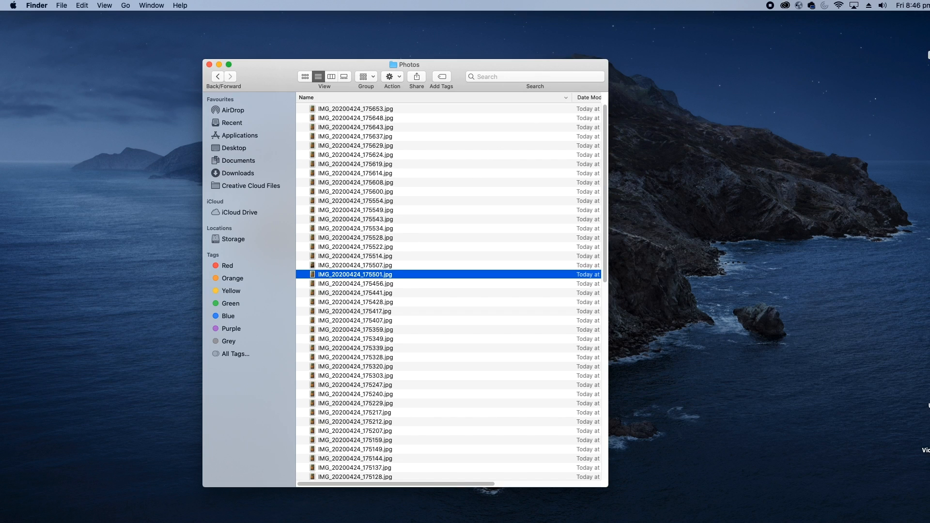
# Launch Adobe Premiere Pro 2020 from the Applications folder on Macintosh HD
pyautogui.click(907, 30)
pyautogui.doubleClick(908, 29)
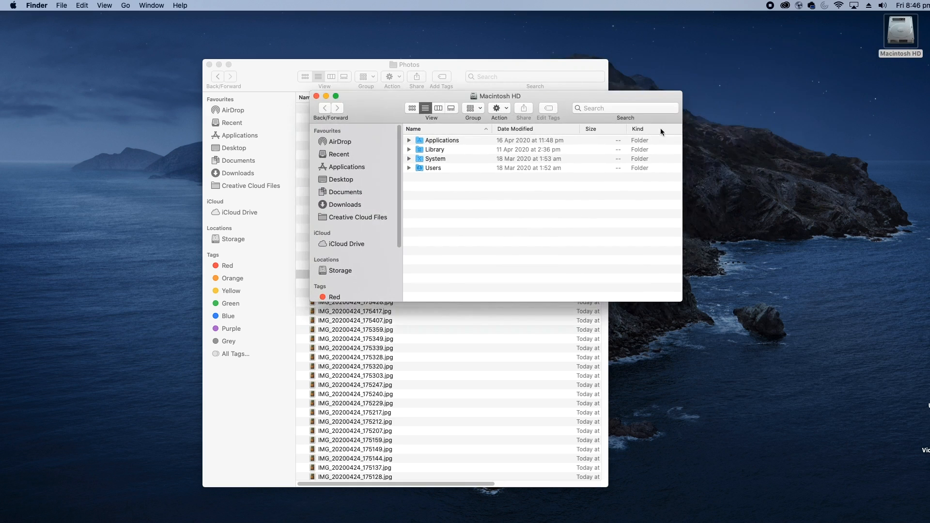
pyautogui.doubleClick(444, 142)
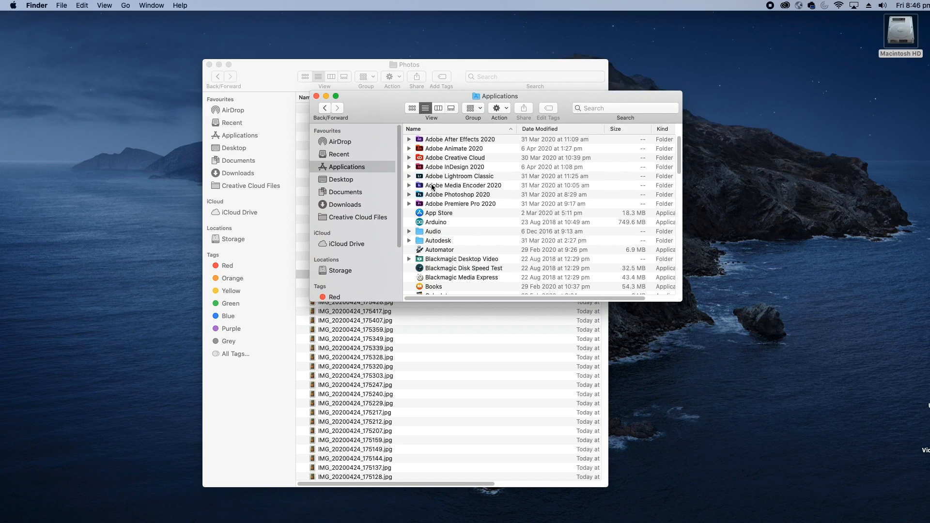
pyautogui.click(447, 204)
pyautogui.doubleClick(447, 203)
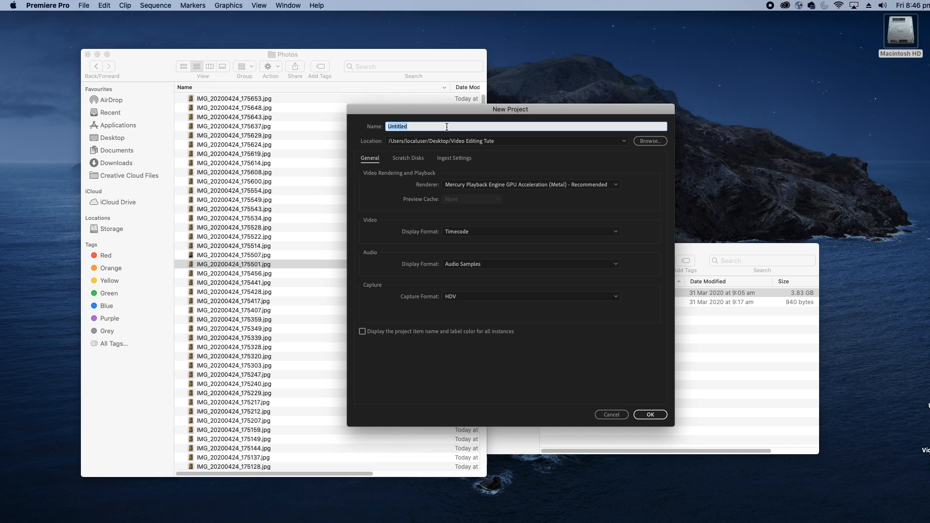
# Create a new project named Stop Motion, saved in the StopMotion folder on the Desktop
pyautogui.write('Stop Motion')
pyautogui.click(642, 141)
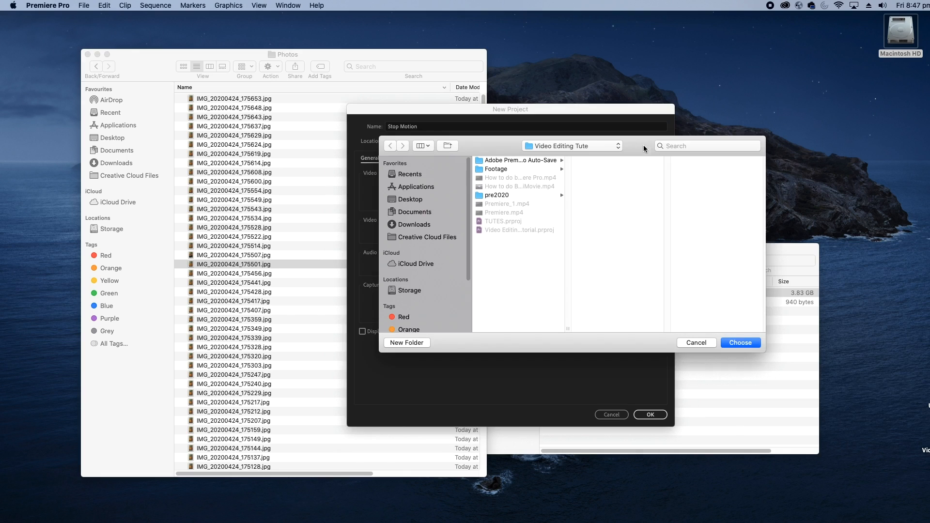
pyautogui.click(424, 200)
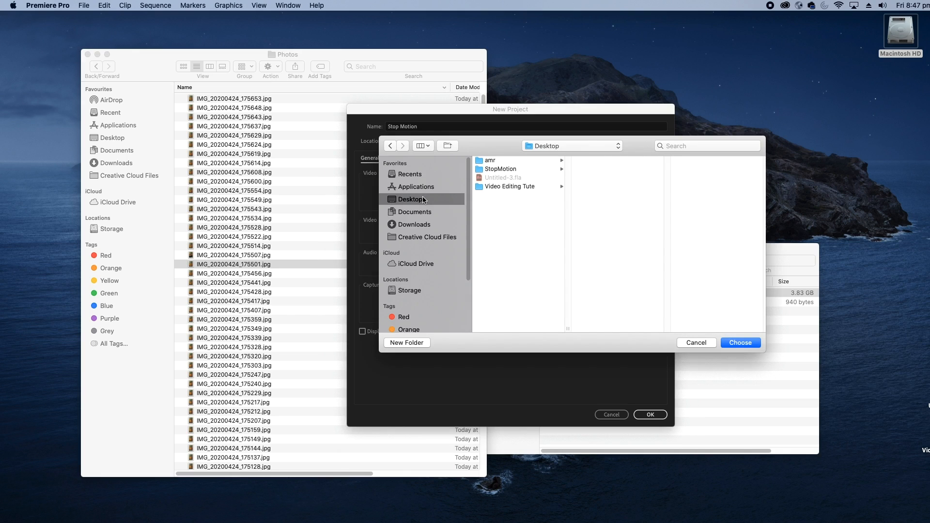
pyautogui.click(508, 170)
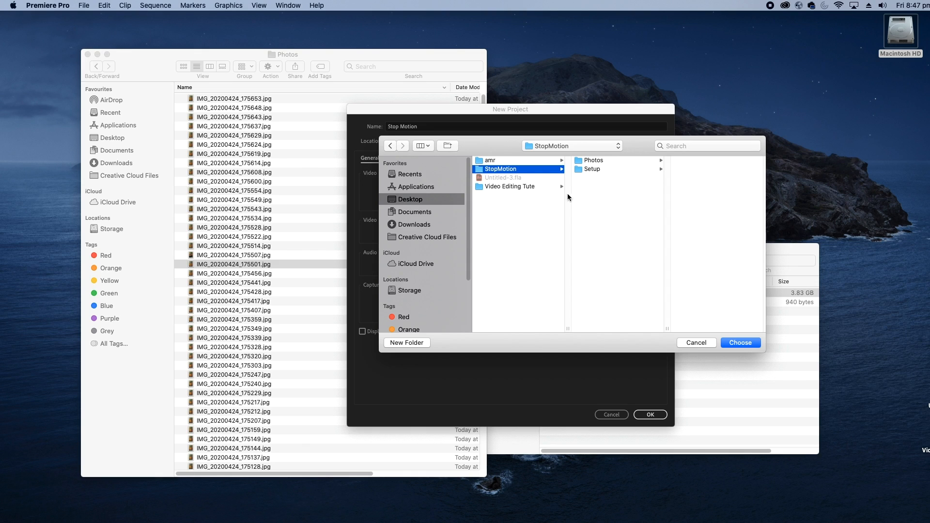
pyautogui.click(740, 343)
pyautogui.click(652, 415)
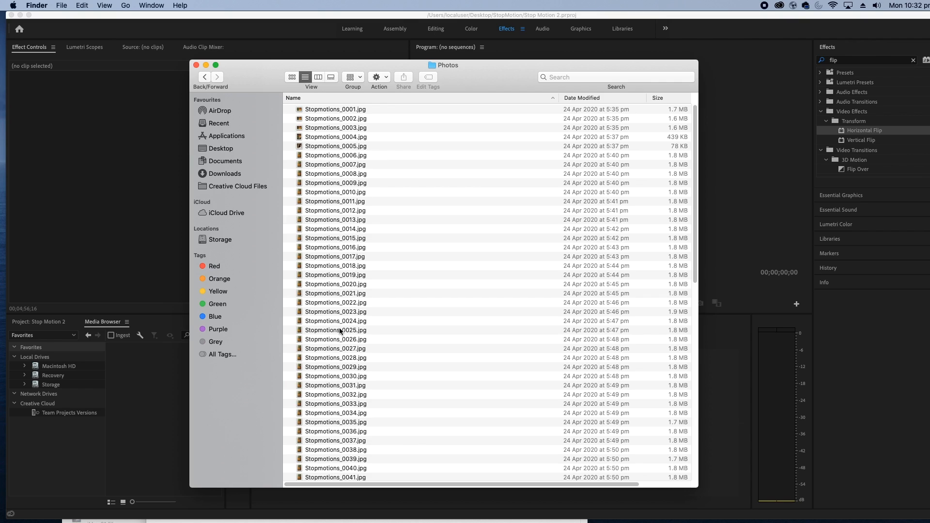
# Look through the sequentially numbered Stopmotions photos in the Photos folder, checking their names and order
pyautogui.moveTo(421, 118); pyautogui.dragTo(389, 223)
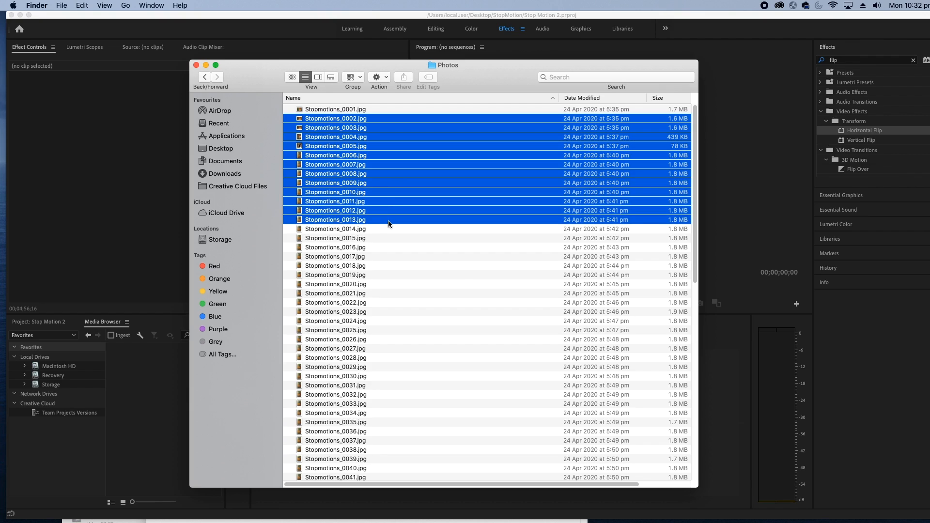
pyautogui.moveTo(389, 224); pyautogui.dragTo(389, 223)
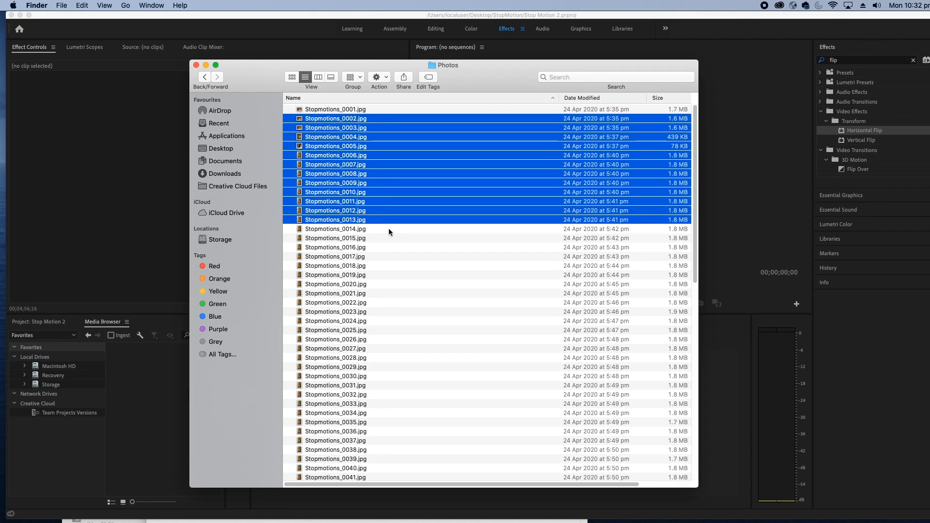
pyautogui.click(389, 229)
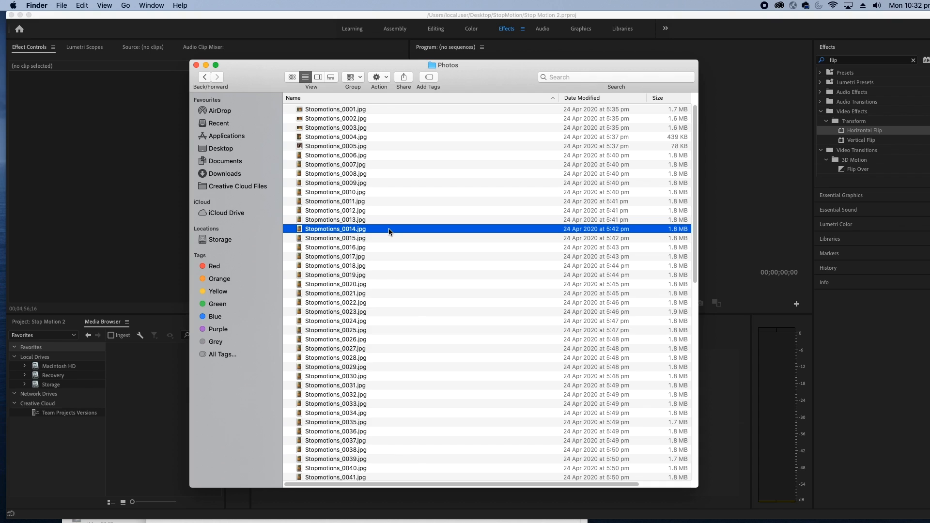
pyautogui.press('super+a')
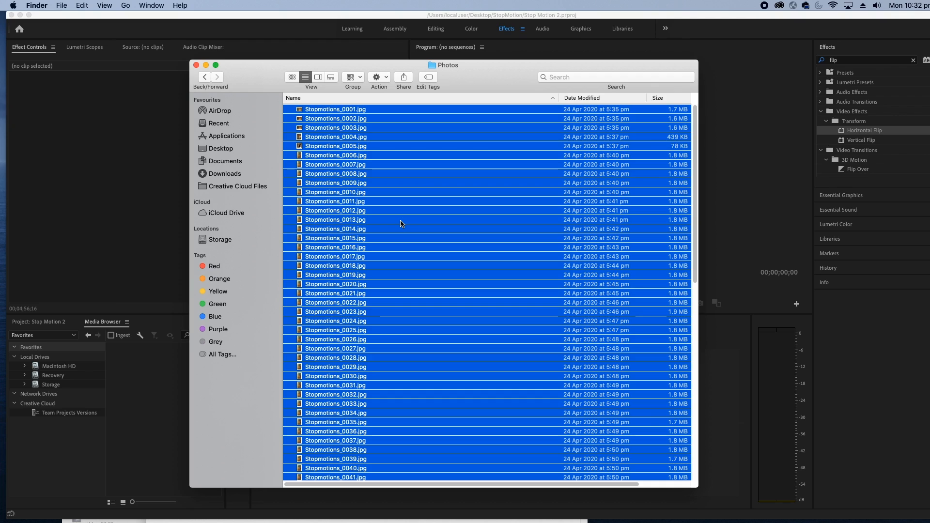
pyautogui.click(422, 166)
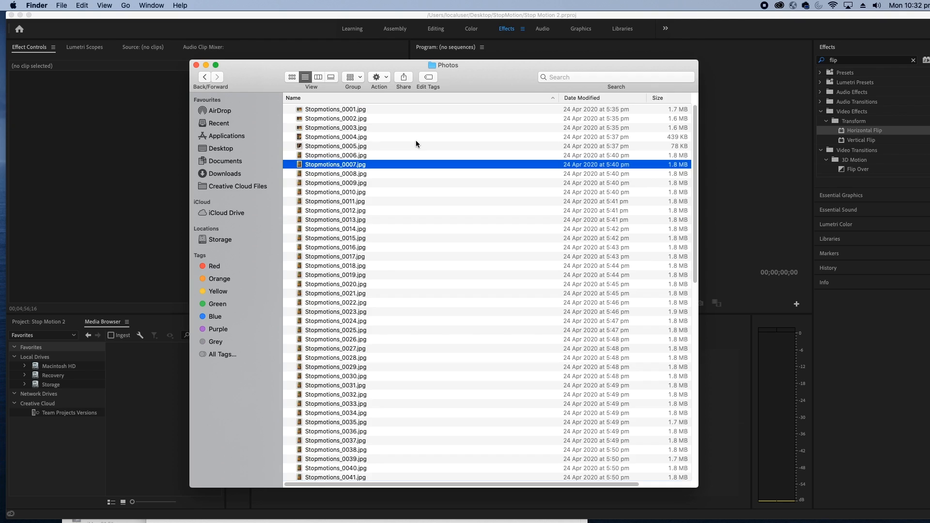
pyautogui.press('Up')
pyautogui.press('Up')
pyautogui.press('Up')
pyautogui.press('Up')
pyautogui.press('Up')
pyautogui.press('Up')
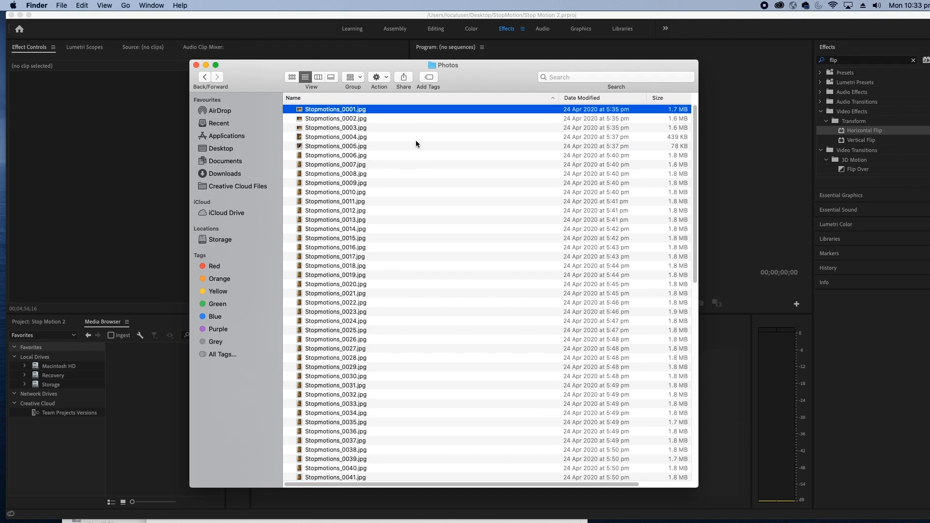
pyautogui.press('Down')
pyautogui.press('Down')
pyautogui.press('Down')
pyautogui.press('Down')
pyautogui.press('Down')
pyautogui.press('Down')
pyautogui.press('Down')
pyautogui.press('Down')
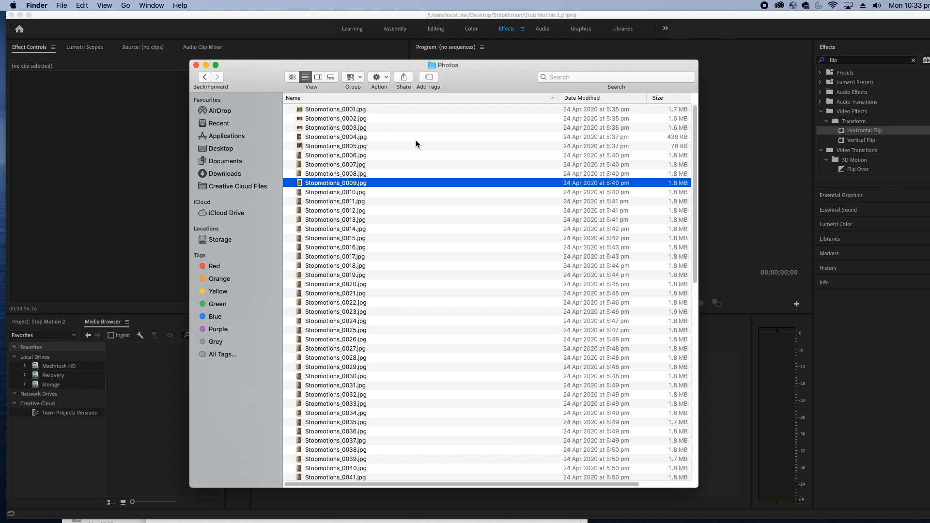
pyautogui.press('Up')
pyautogui.press('Up')
pyautogui.press('Up')
pyautogui.press('Up')
pyautogui.press('Up')
pyautogui.press('Up')
pyautogui.press('Up')
pyautogui.press('Up')
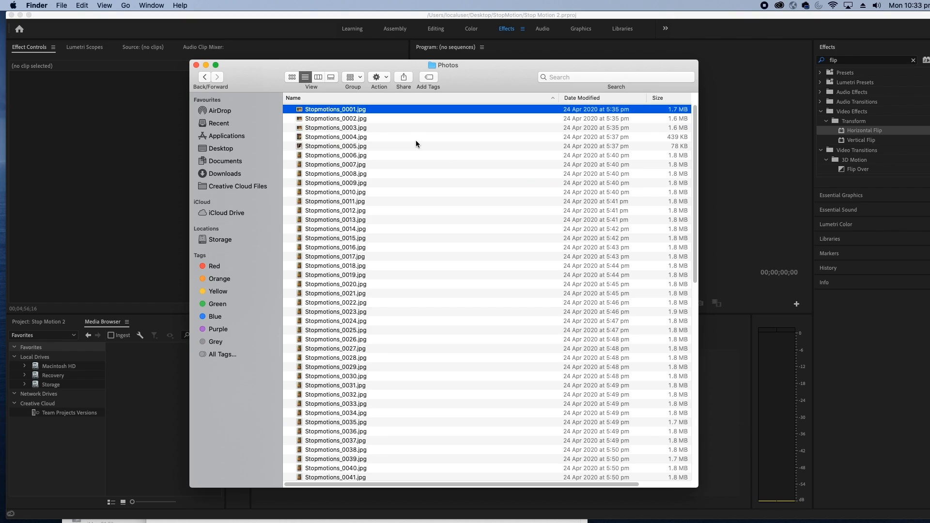
pyautogui.press('super+a')
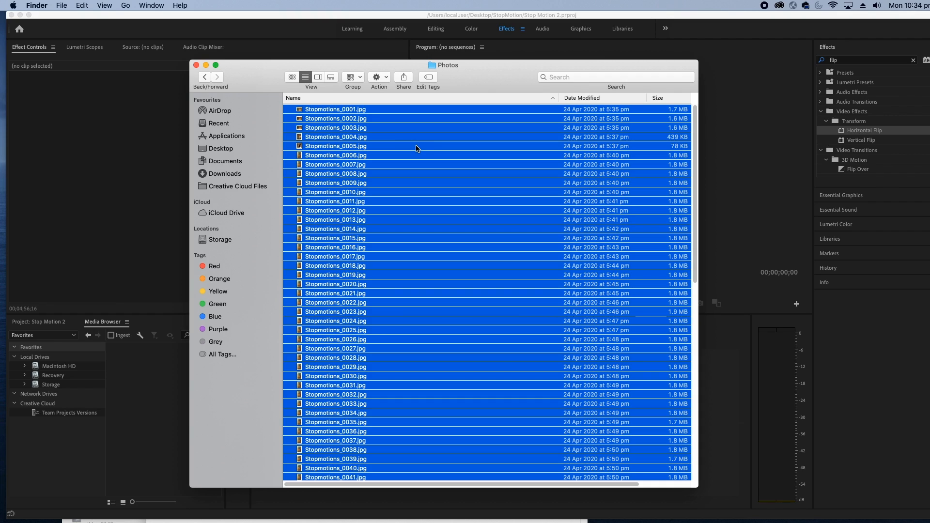
pyautogui.click(342, 109)
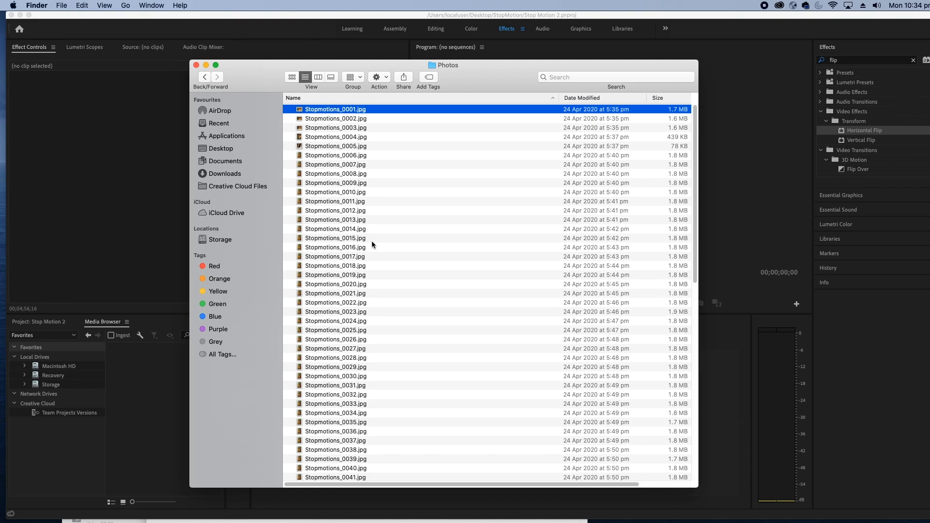
pyautogui.press('Down')
pyautogui.press('Down')
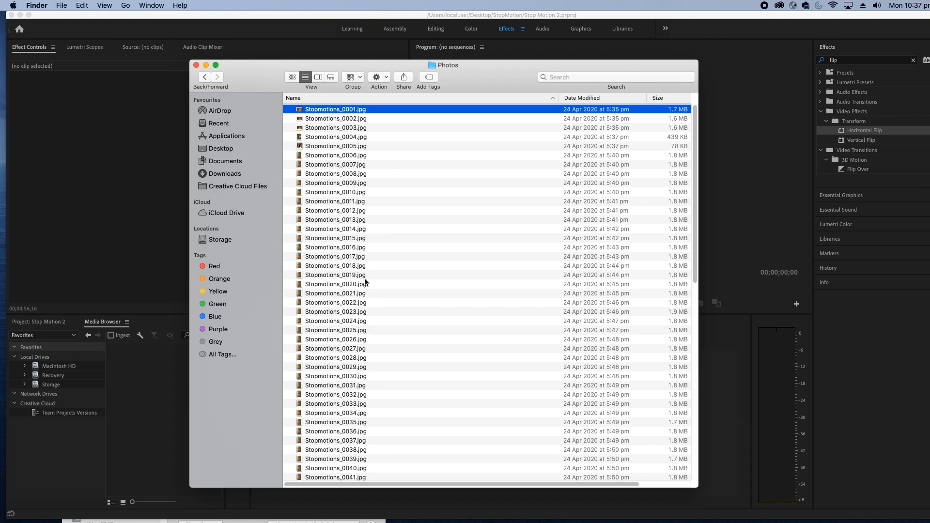
# Switch to Adobe Bridge and select all images in the Photos folder
pyautogui.click(647, 522)
pyautogui.moveTo(421, 295); pyautogui.dragTo(212, 63)
pyautogui.click(358, 151)
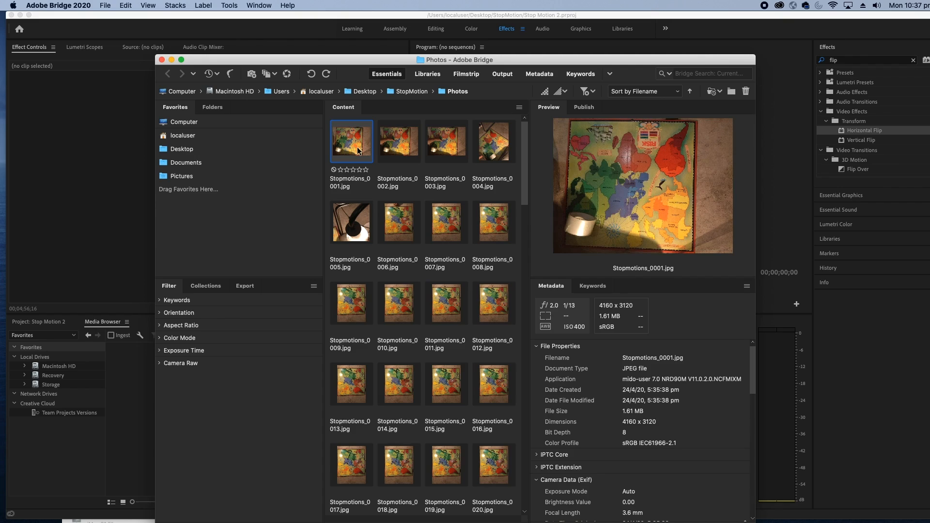
pyautogui.press('super+a')
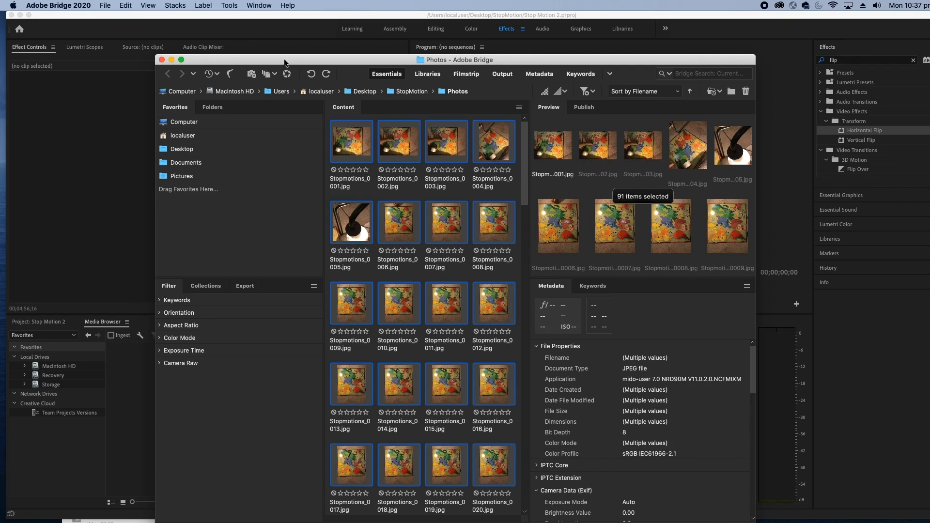
# Set the Batch Rename sequence number to start at 1 for the selected photos, and leave the dialog without renaming
pyautogui.click(229, 5)
pyautogui.click(235, 17)
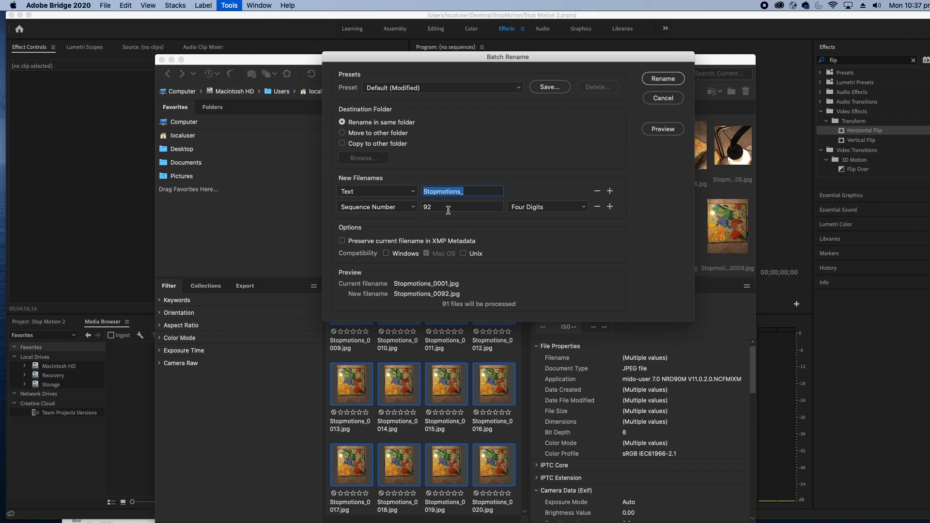
pyautogui.click(432, 205)
pyautogui.press('BackSpace')
pyautogui.press('BackSpace')
pyautogui.write('1')
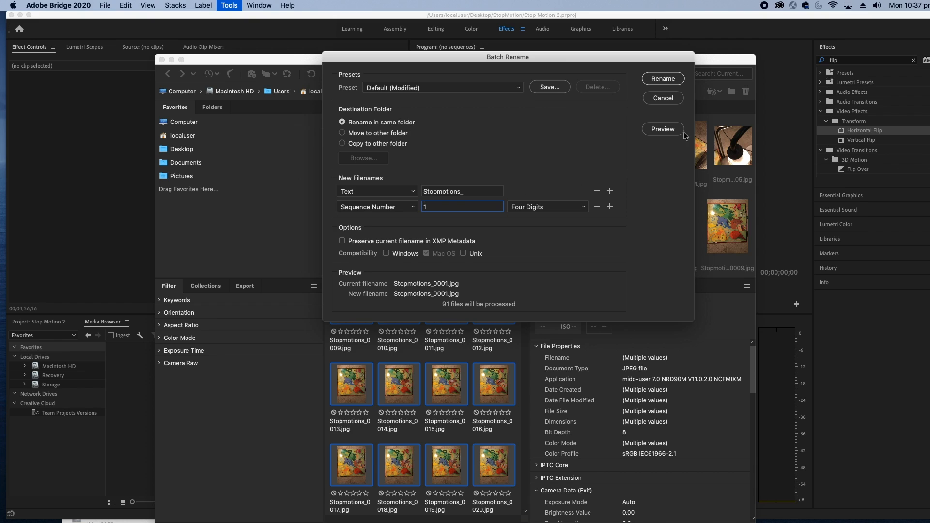
pyautogui.click(663, 98)
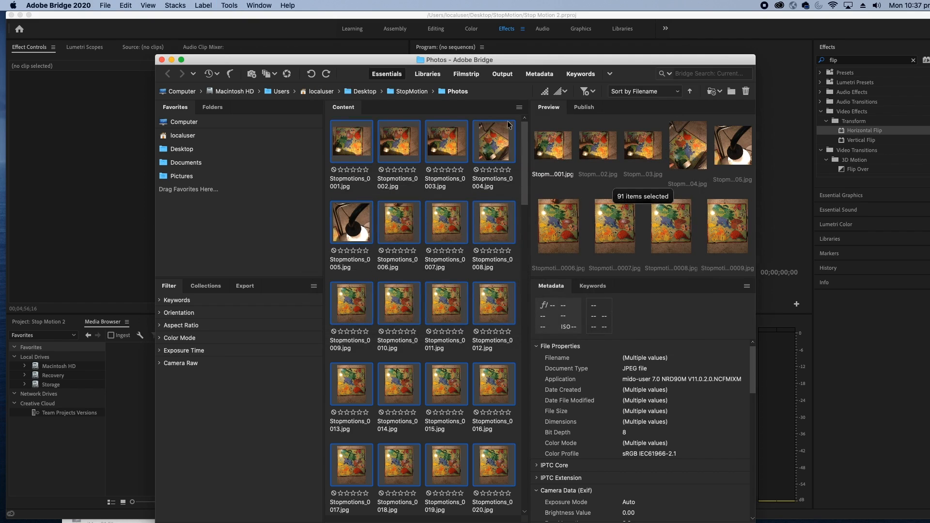
# Put Bridge away and select the first photo, Stopmotions_0001.jpg, in the Finder's Photos folder
pyautogui.moveTo(191, 64); pyautogui.dragTo(581, 519)
pyautogui.click(336, 119)
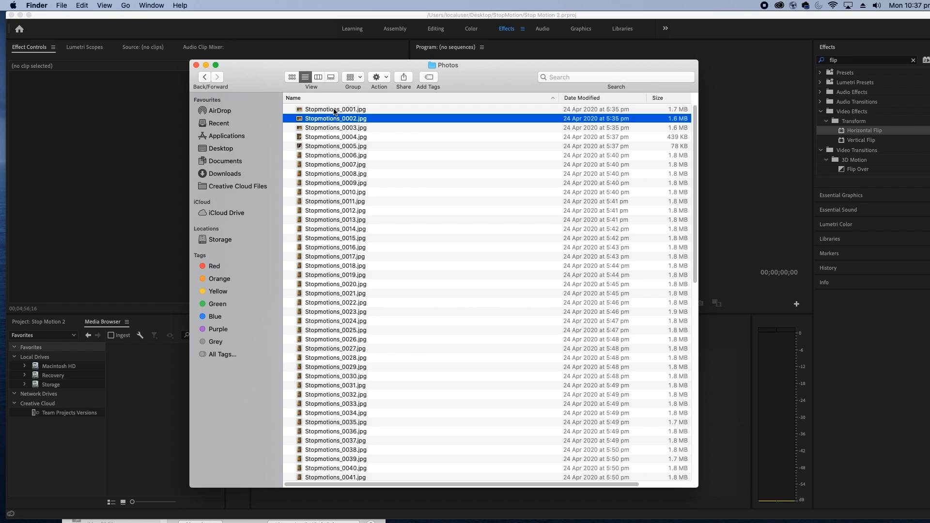
pyautogui.click(334, 111)
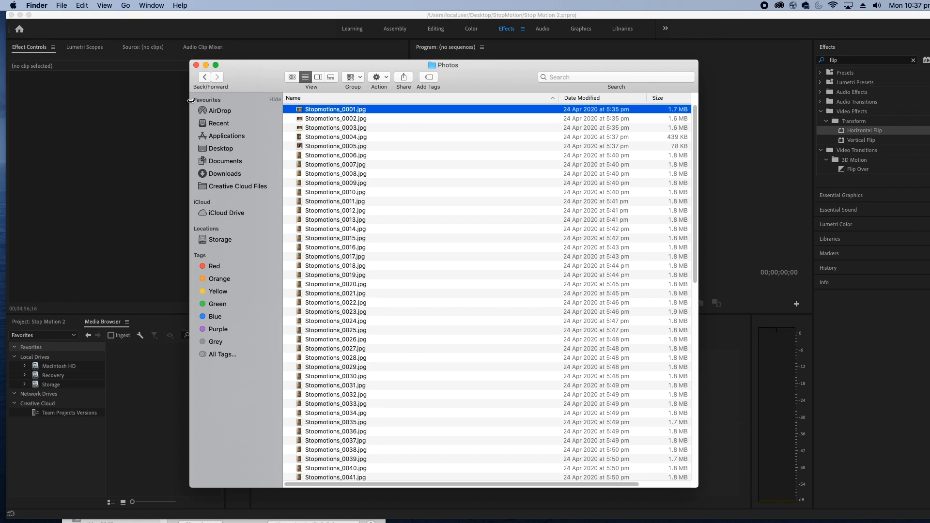
# Switch to Premiere Pro and import Stopmotions_0001.jpg from the StopMotion Photos folder as an image sequence
pyautogui.click(171, 108)
pyautogui.click(84, 5)
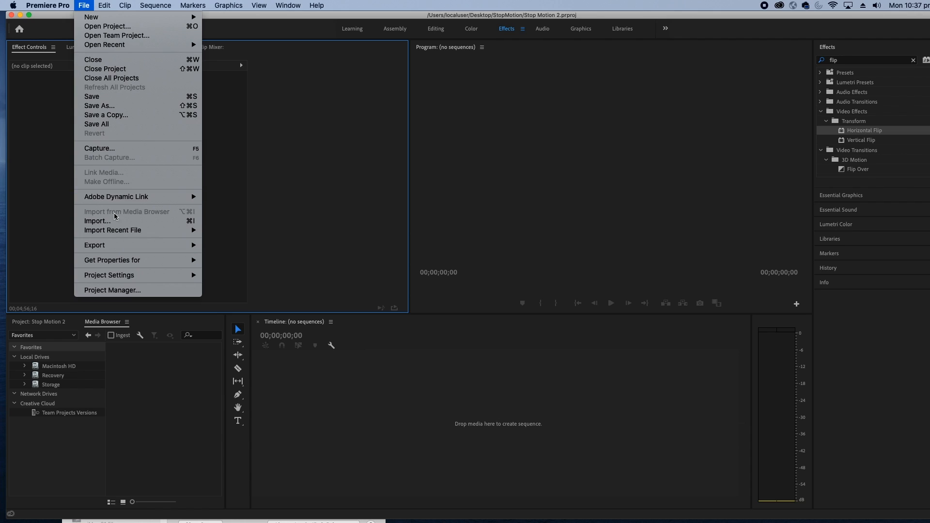
pyautogui.click(204, 225)
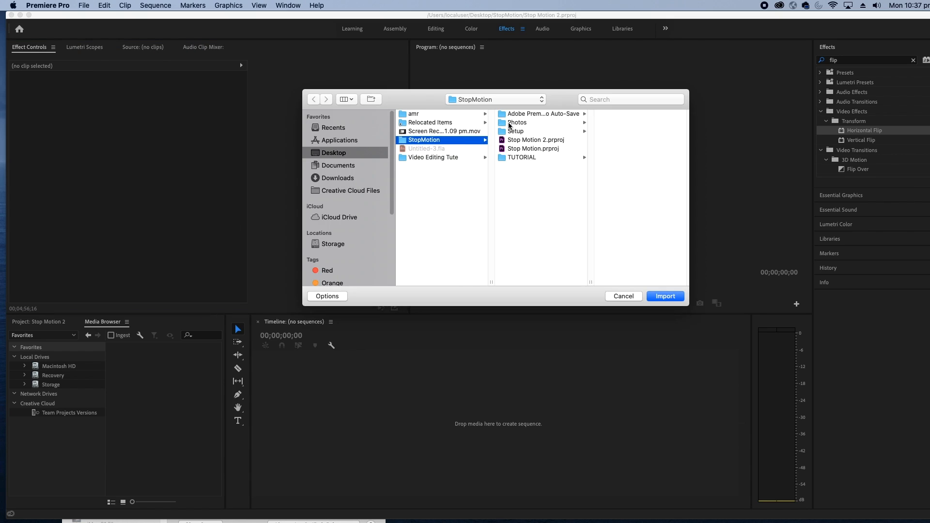
pyautogui.click(506, 124)
pyautogui.click(610, 115)
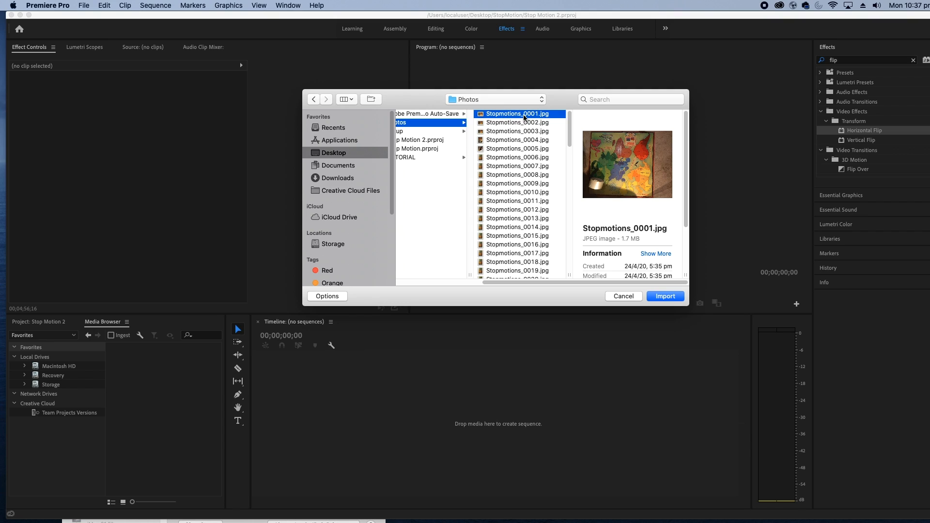
pyautogui.click(327, 299)
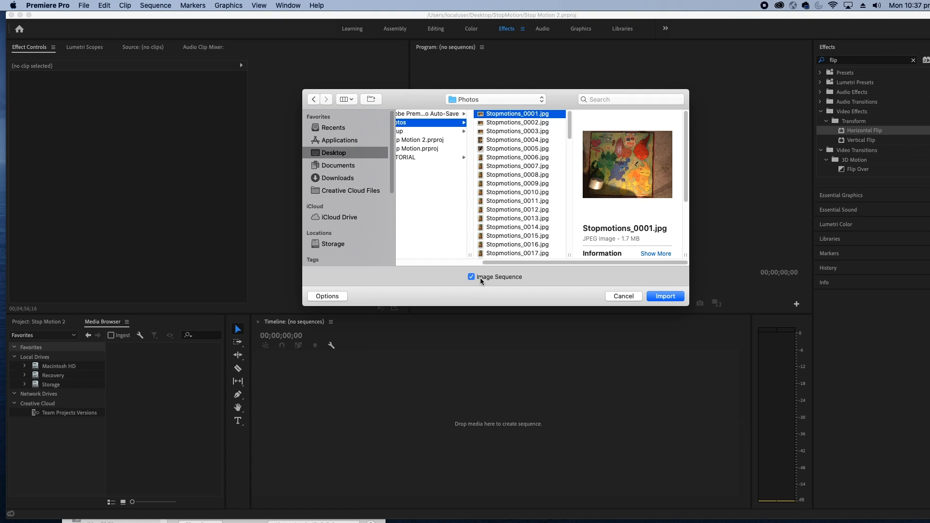
pyautogui.click(663, 297)
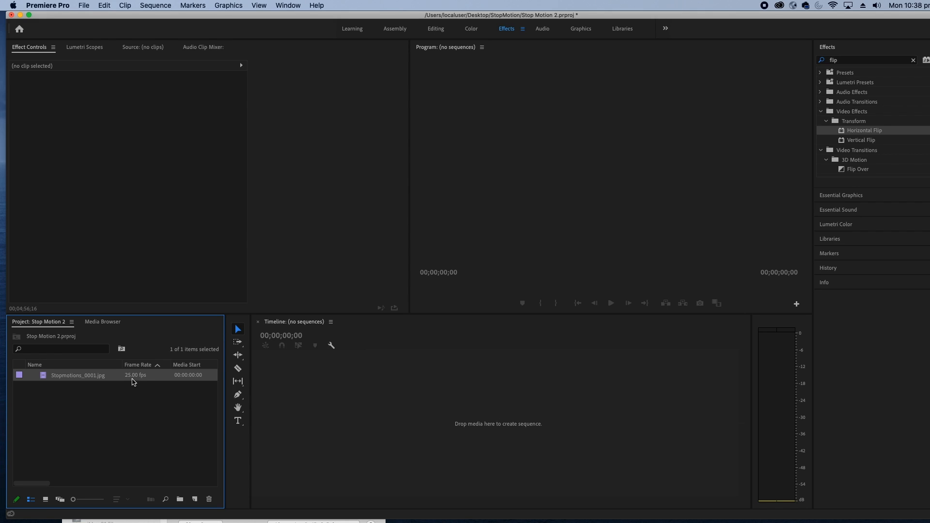
# Interpret the imported Stopmotions_0001.jpg footage at 15 fps and create a sequence from it in the empty timeline
pyautogui.rightClick(85, 377)
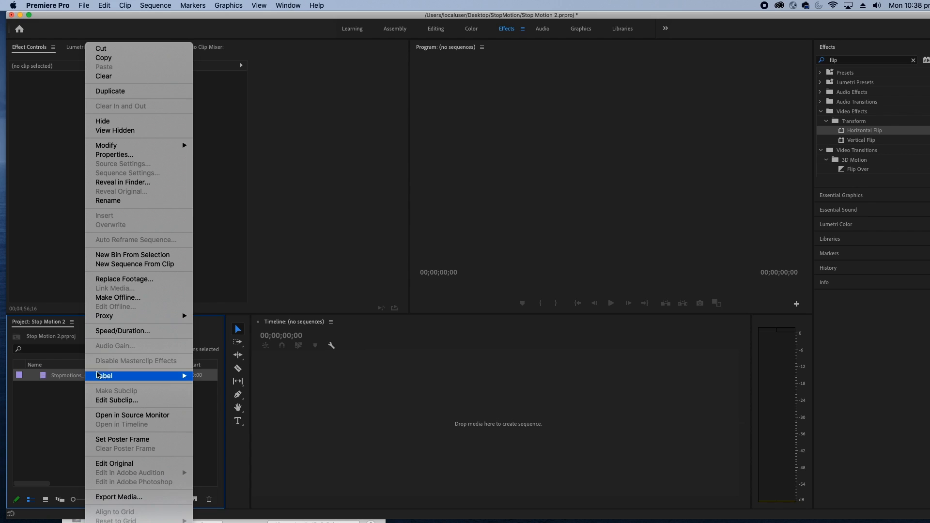
pyautogui.moveTo(128, 146)
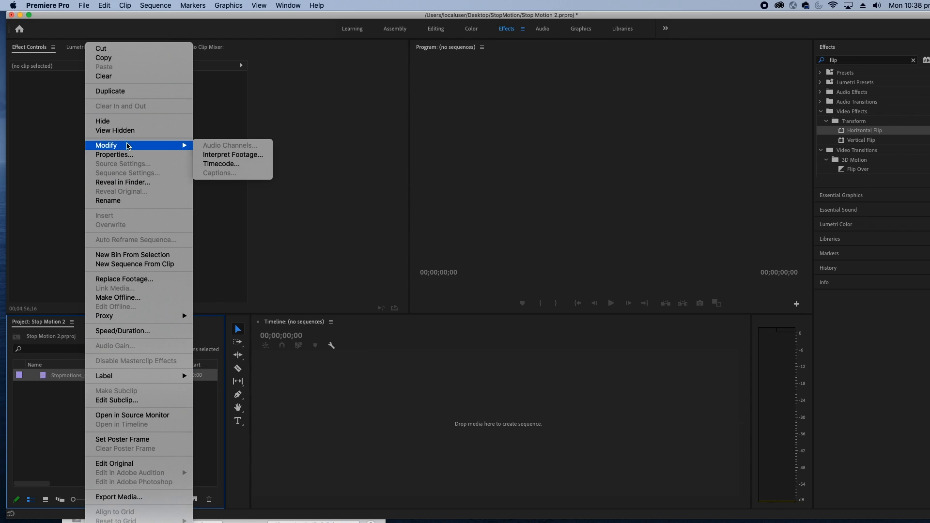
pyautogui.click(216, 155)
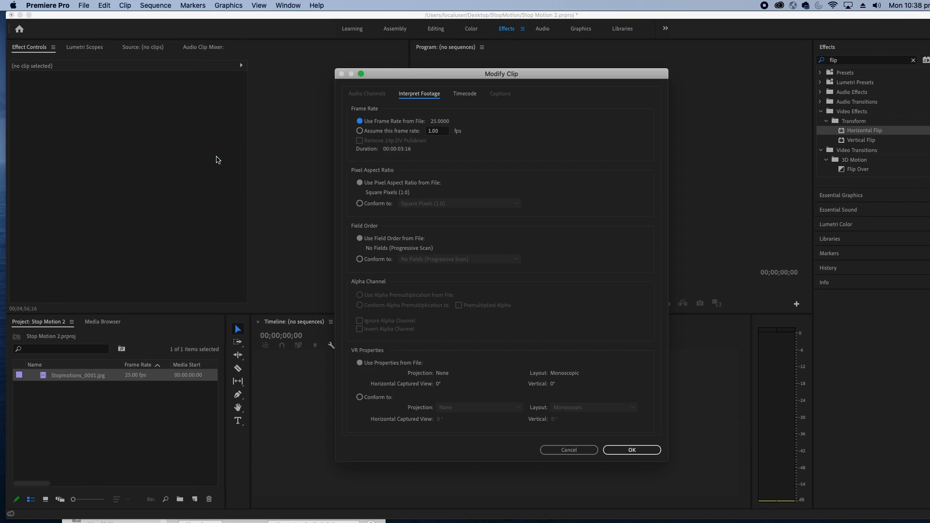
pyautogui.click(373, 131)
pyautogui.write('15')
pyautogui.click(645, 453)
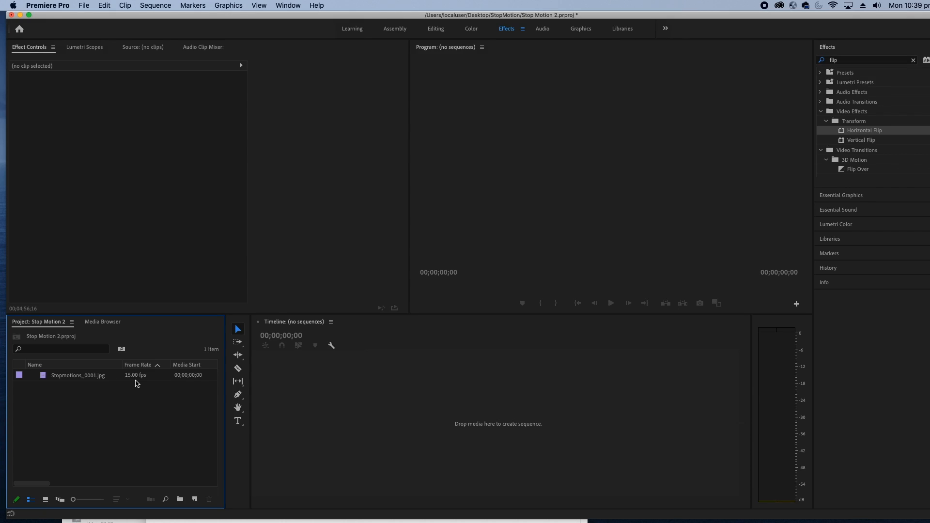
pyautogui.moveTo(75, 380); pyautogui.dragTo(348, 435)
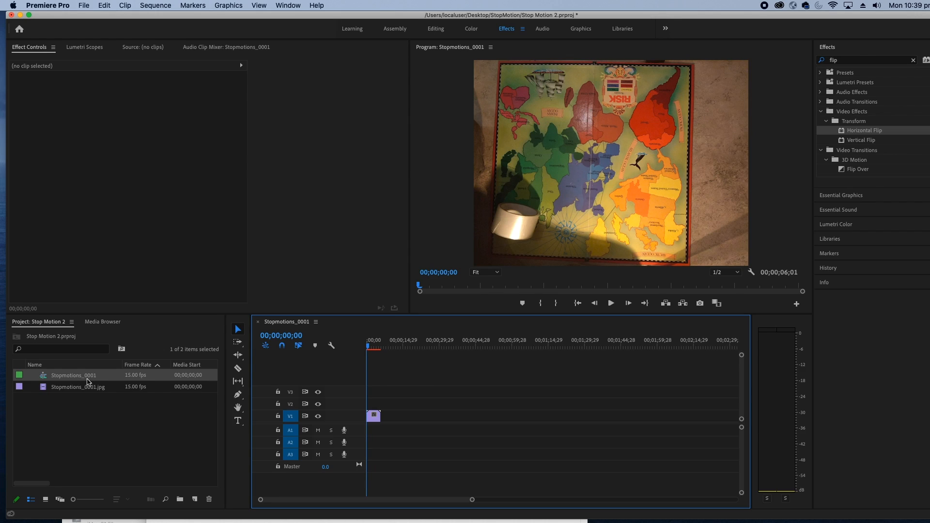
# Set the frame size of the Stopmotions_0001 sequence to 1920 horizontal by 1080 vertical in its sequence settings
pyautogui.moveTo(228, 376); pyautogui.dragTo(727, 386)
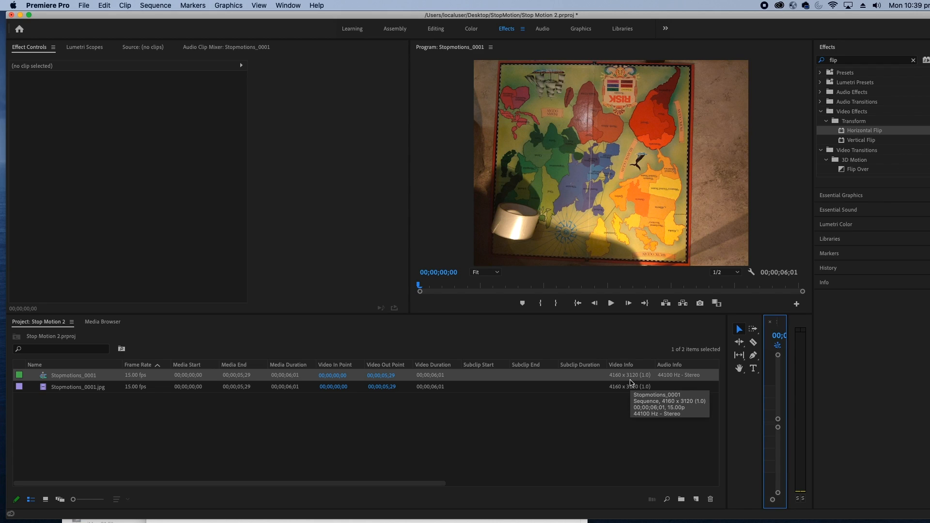
pyautogui.rightClick(69, 378)
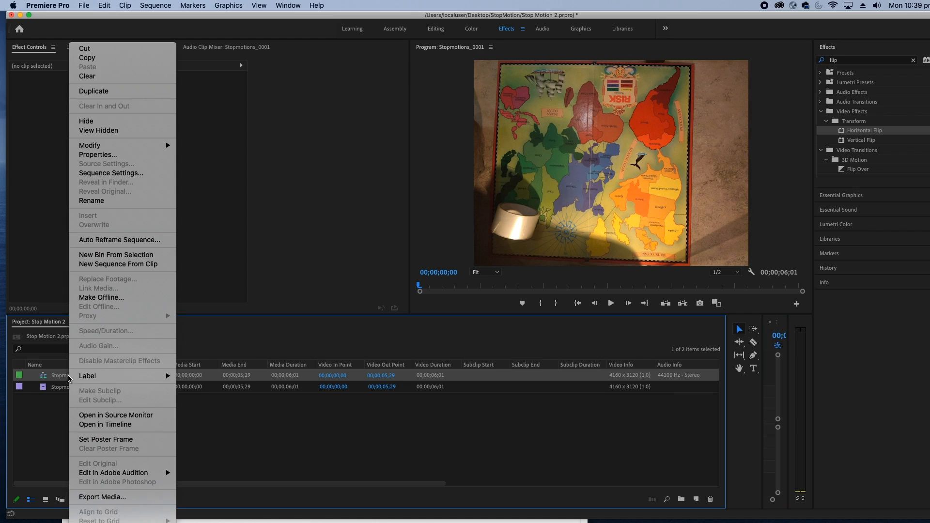
pyautogui.click(105, 174)
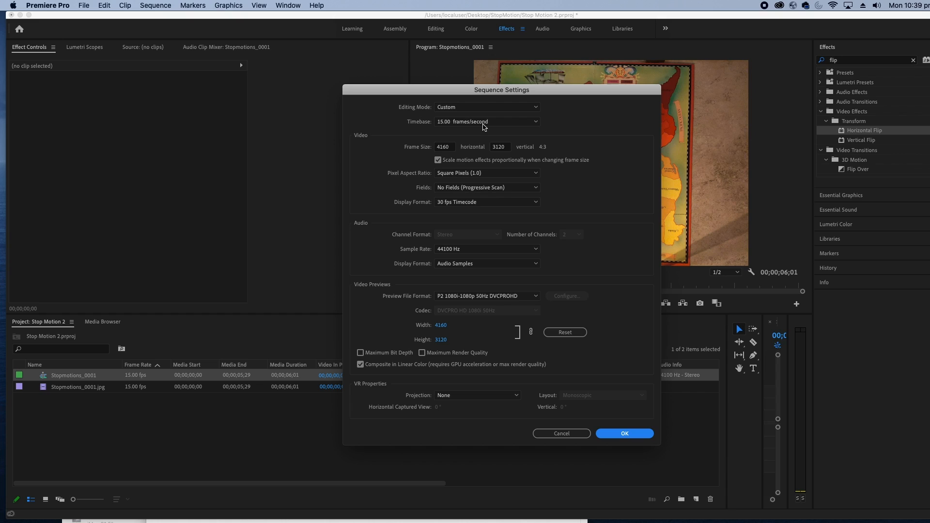
pyautogui.click(450, 148)
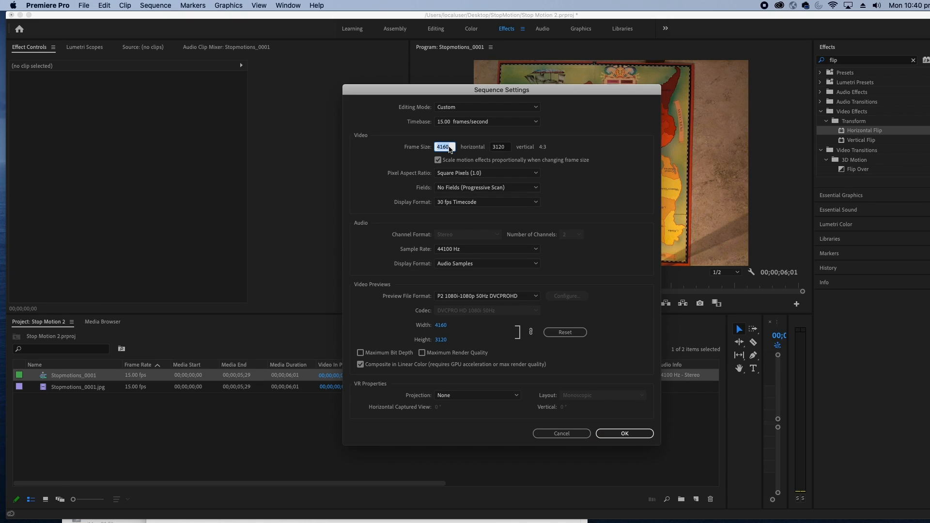
pyautogui.write('1920')
pyautogui.press('Tab')
pyautogui.write('1080')
pyautogui.press('Tab')
pyautogui.click(618, 439)
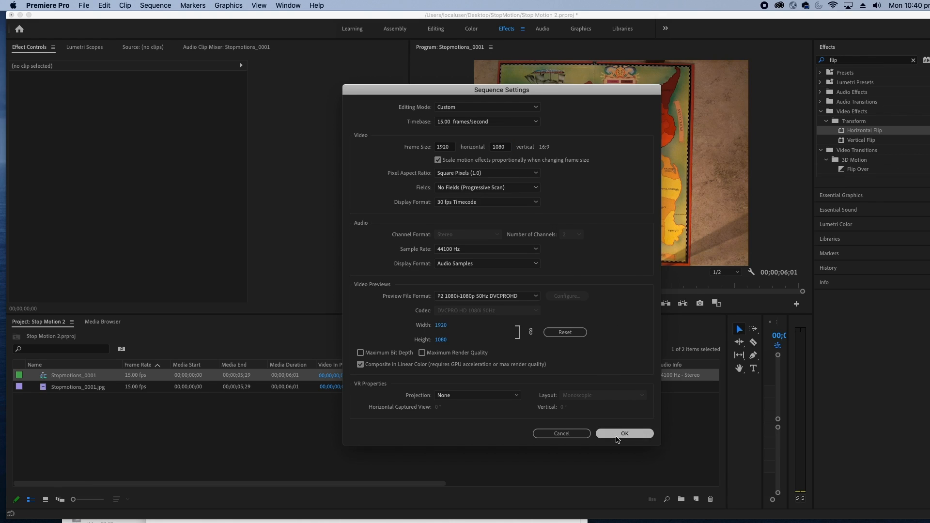
pyautogui.click(600, 281)
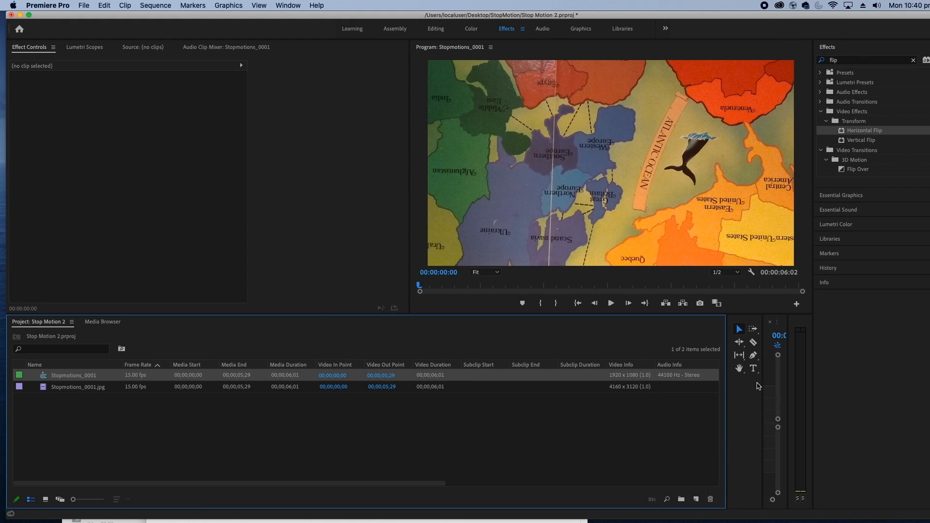
# Narrow the Project panel to show the timeline, and play the beginning of the sequence to check the framing
pyautogui.moveTo(729, 368); pyautogui.dragTo(97, 374)
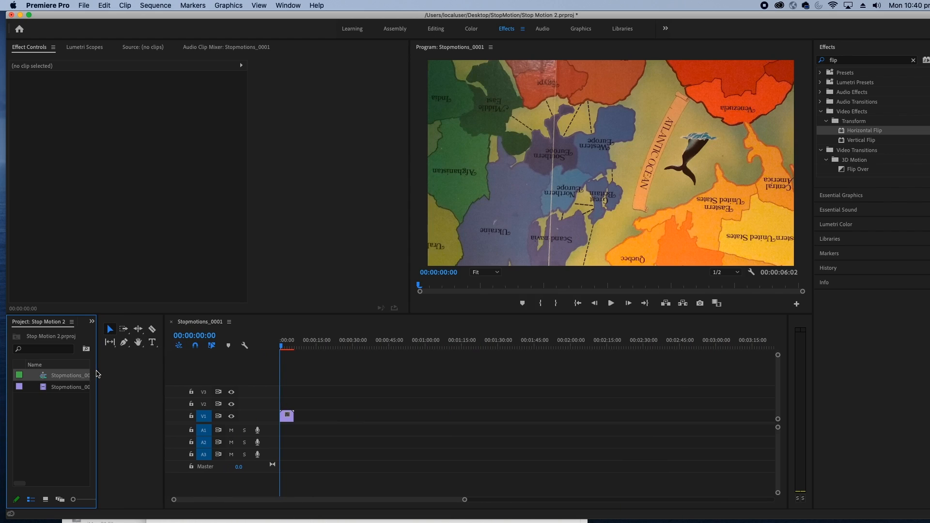
pyautogui.moveTo(97, 374); pyautogui.dragTo(140, 373)
pyautogui.click(297, 352)
pyautogui.press('space')
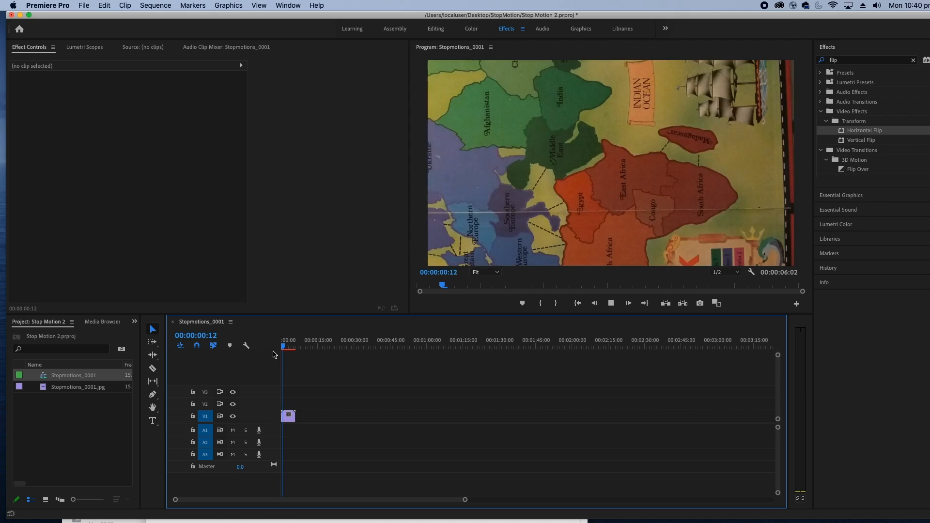
pyautogui.press('space')
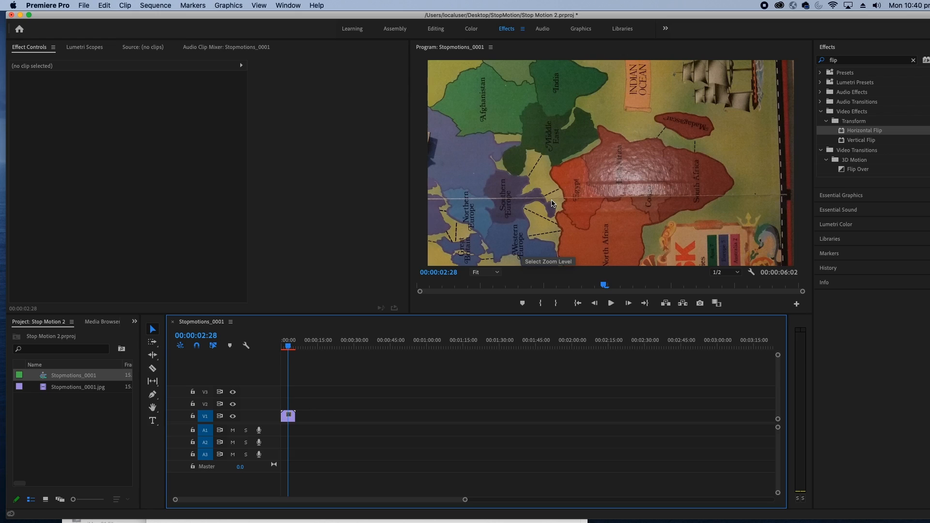
# Rotate the Stopmotions_0001.jpg clip on V1, trying -90° first and settling on 90°
pyautogui.click(287, 416)
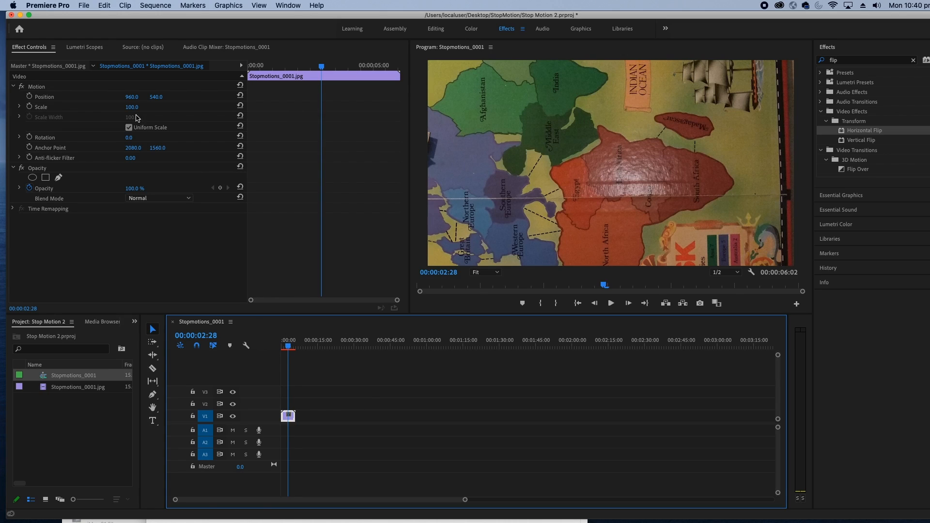
pyautogui.click(129, 138)
pyautogui.write('-90')
pyautogui.press('Return')
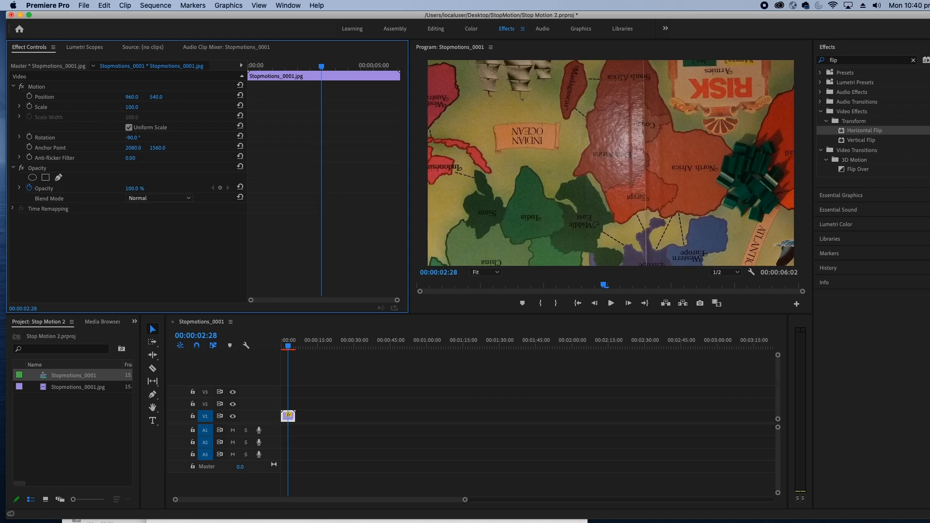
pyautogui.click(131, 138)
pyautogui.write('90')
pyautogui.press('Return')
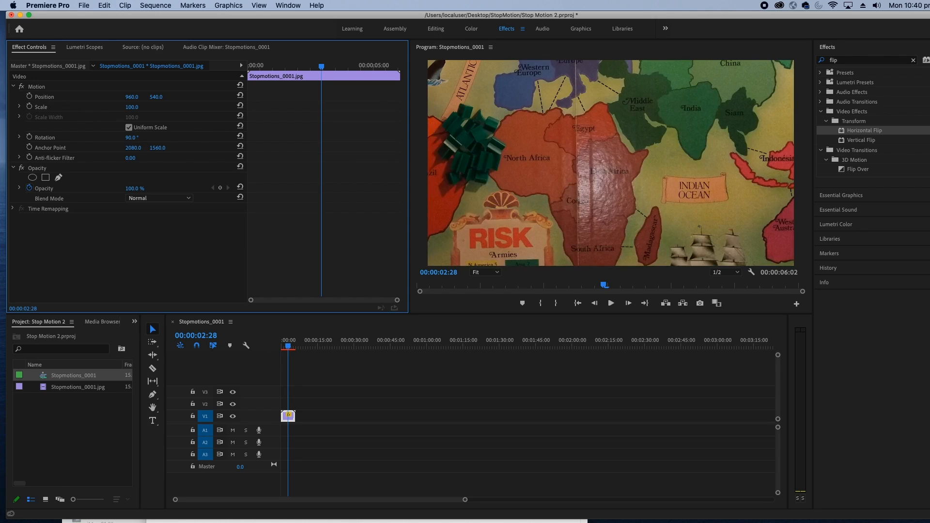
# Scale the clip down to 62 and shift its horizontal position to 983
pyautogui.moveTo(133, 109); pyautogui.dragTo(115, 108)
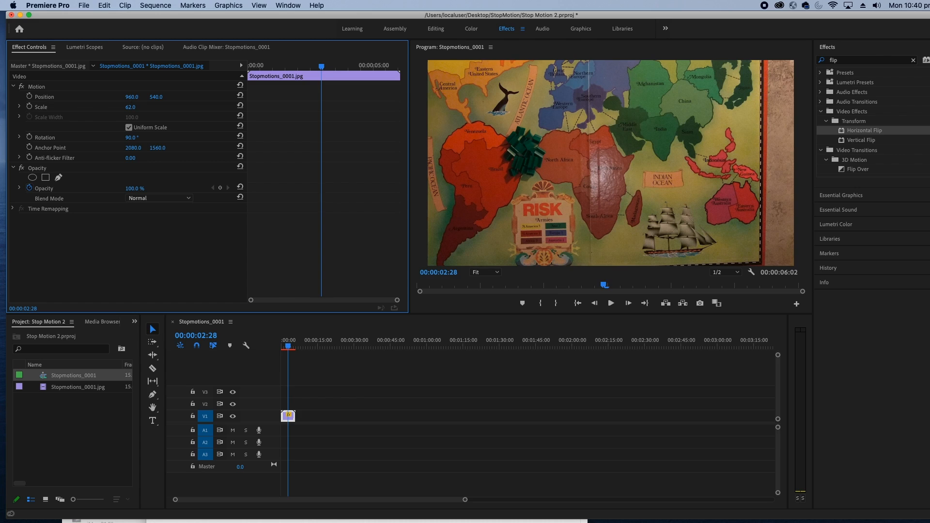
pyautogui.moveTo(132, 98); pyautogui.dragTo(142, 99)
pyautogui.click(85, 47)
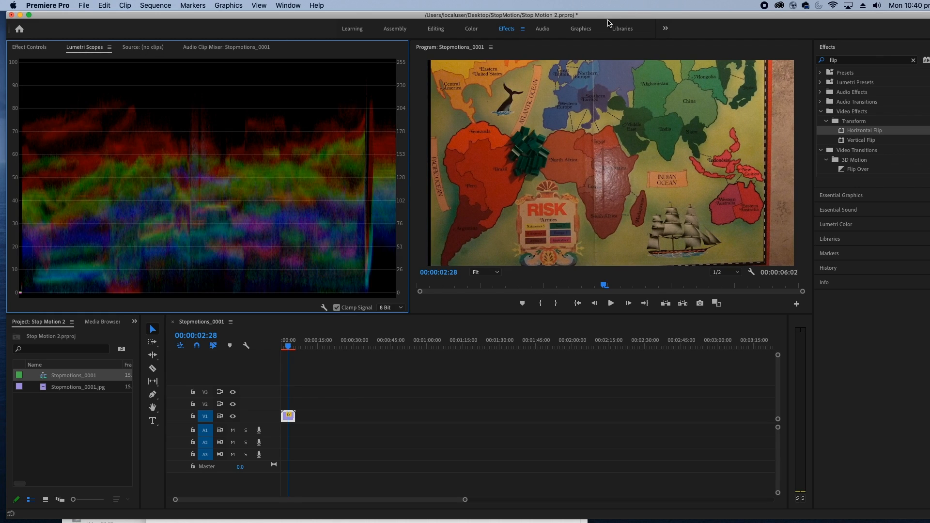
# Switch to the Editing workspace and shift the clip's horizontal position to 1059 in its effect controls
pyautogui.click(440, 32)
pyautogui.click(89, 50)
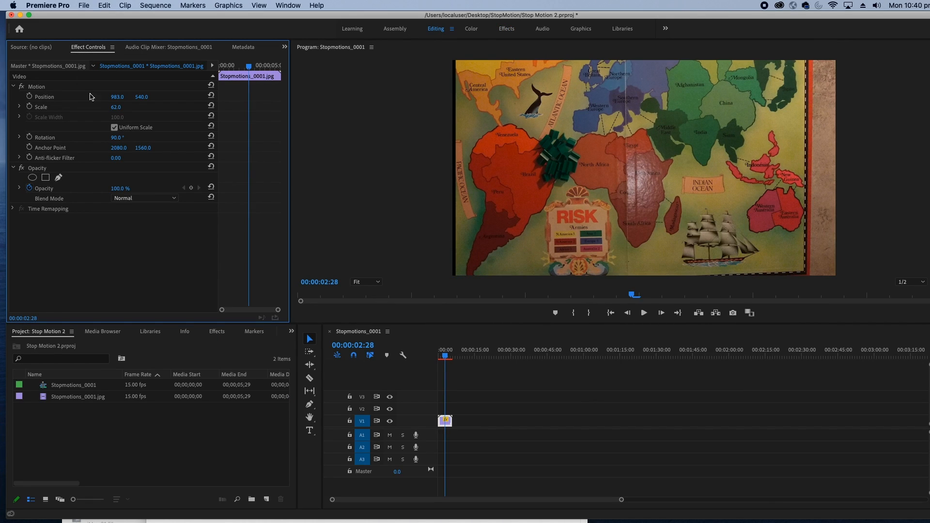
pyautogui.moveTo(117, 97); pyautogui.dragTo(154, 97)
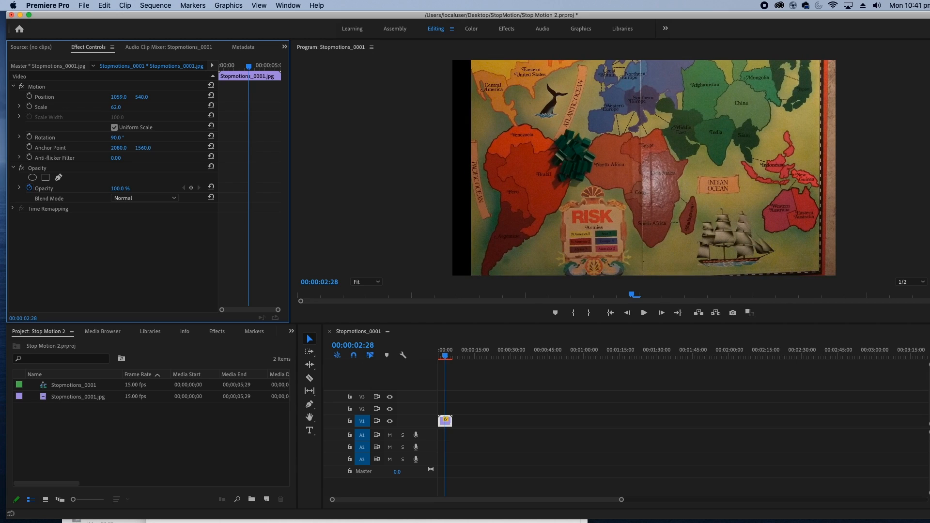
# Enlarge the clip's scale, trying 65 and settling on 67, and adjust its horizontal position to 1045
pyautogui.click(124, 107)
pyautogui.write('65')
pyautogui.press('Return')
pyautogui.click(119, 107)
pyautogui.write('67')
pyautogui.press('Return')
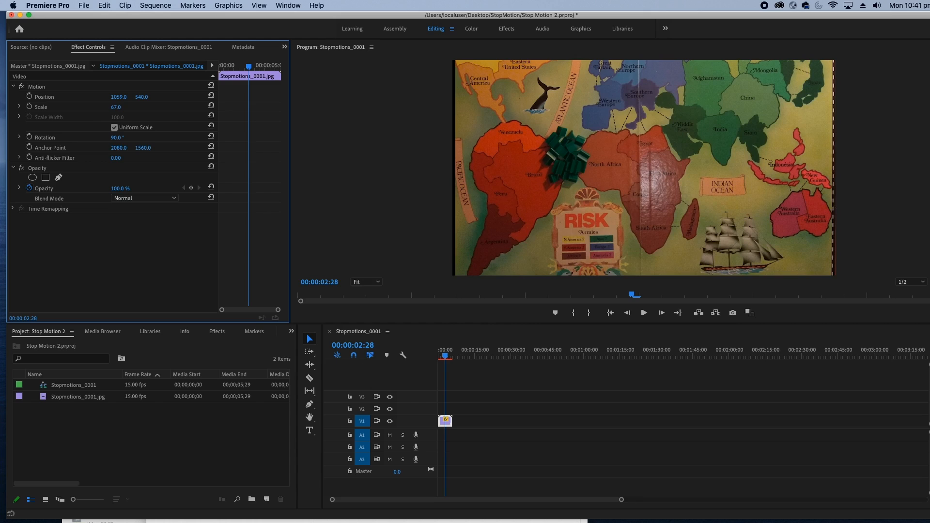
pyautogui.moveTo(119, 97); pyautogui.dragTo(112, 96)
# Trim the clip's start to 00:00:00:10 and delete the gap left before it on V1
pyautogui.click(438, 354)
pyautogui.moveTo(437, 354); pyautogui.dragTo(443, 354)
pyautogui.press('=')
pyautogui.press('=')
pyautogui.press('=')
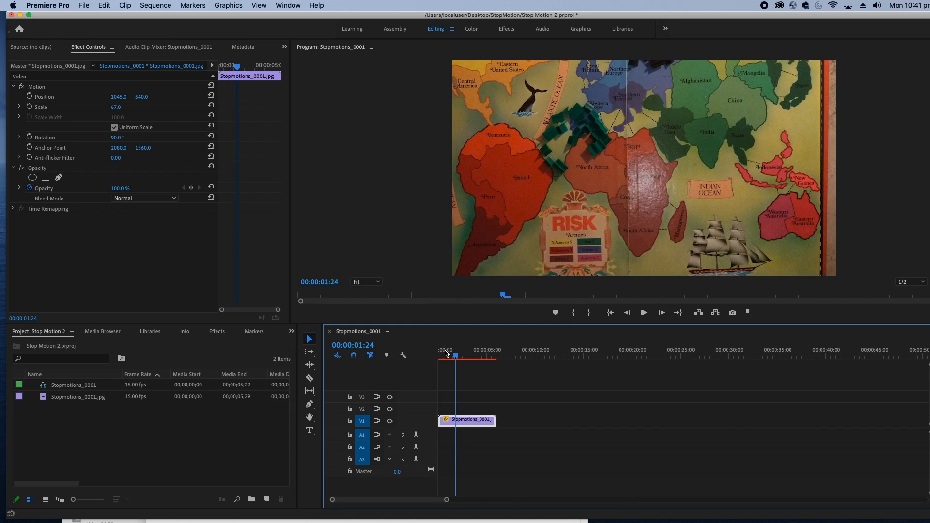
pyautogui.press('=')
pyautogui.press('=')
pyautogui.press('=')
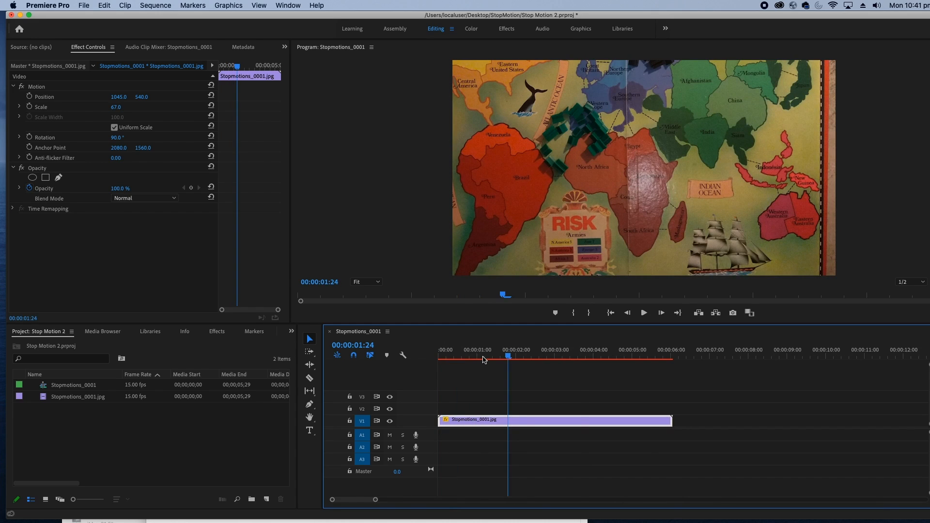
pyautogui.moveTo(457, 358)
pyautogui.mouseDown()
pyautogui.moveTo(430, 359)
pyautogui.moveTo(466, 357)
pyautogui.mouseUp()
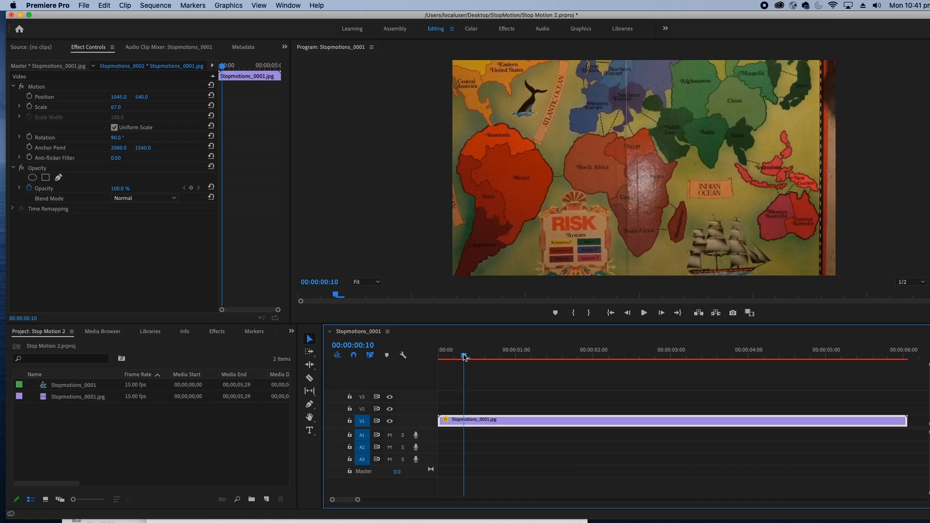
pyautogui.moveTo(443, 418); pyautogui.dragTo(464, 418)
pyautogui.click(442, 421)
pyautogui.press('Delete')
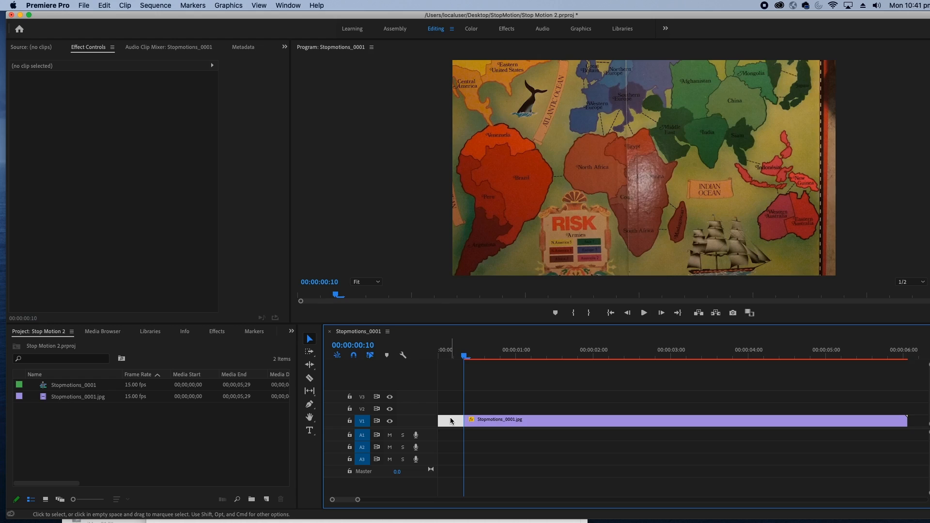
# Trim the clip's end back to 00:00:05:14, and ripple trim its start to 00:00:04:02
pyautogui.moveTo(470, 357); pyautogui.dragTo(862, 371)
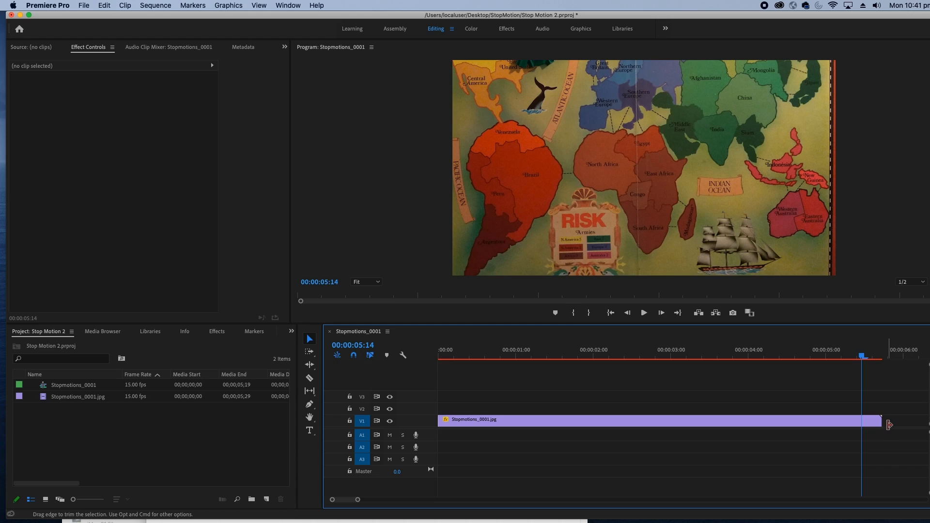
pyautogui.moveTo(881, 421); pyautogui.dragTo(867, 422)
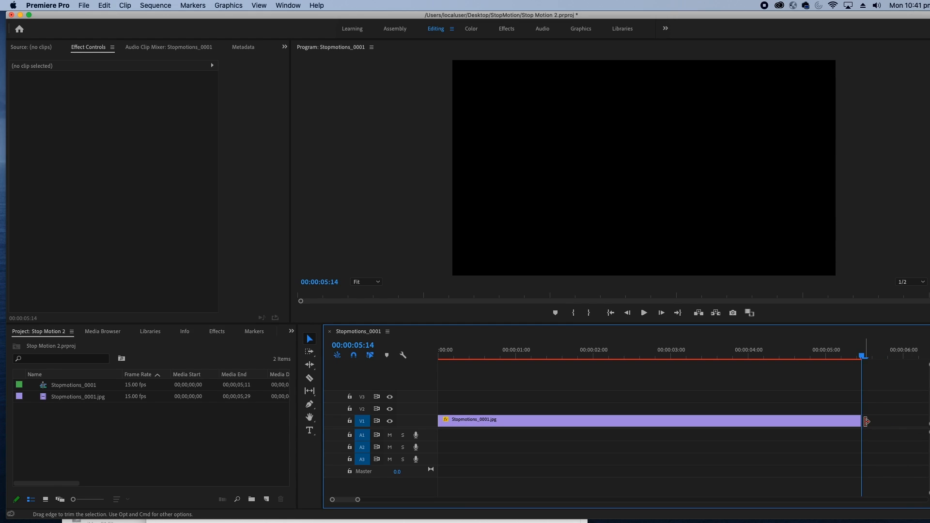
pyautogui.click(753, 358)
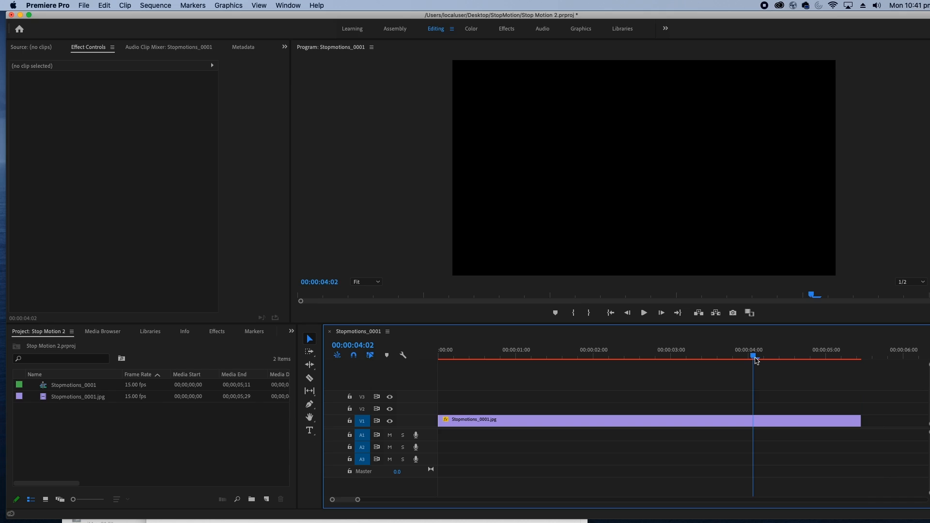
pyautogui.press('q')
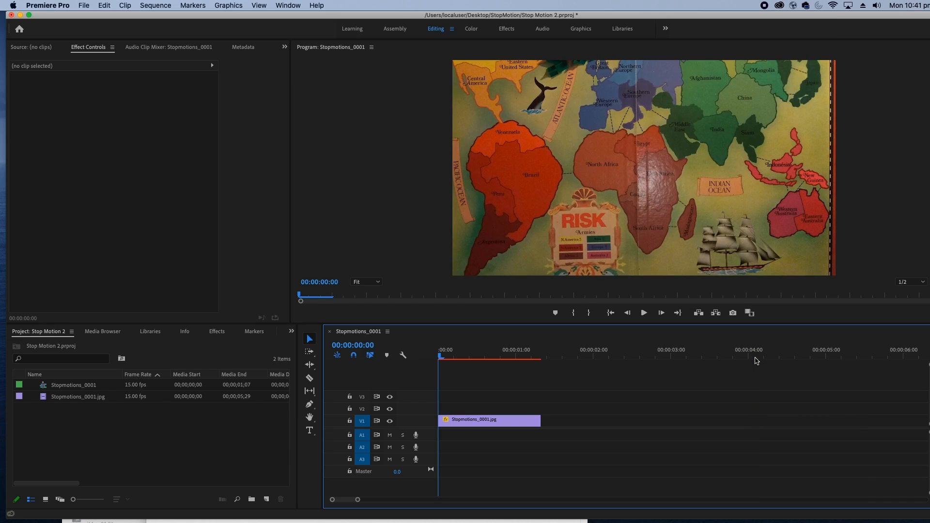
# Undo the last ripple trim and trim the V1 clip's end back to 00:00:05:07
pyautogui.press('super+z')
pyautogui.click(755, 358)
pyautogui.click(806, 359)
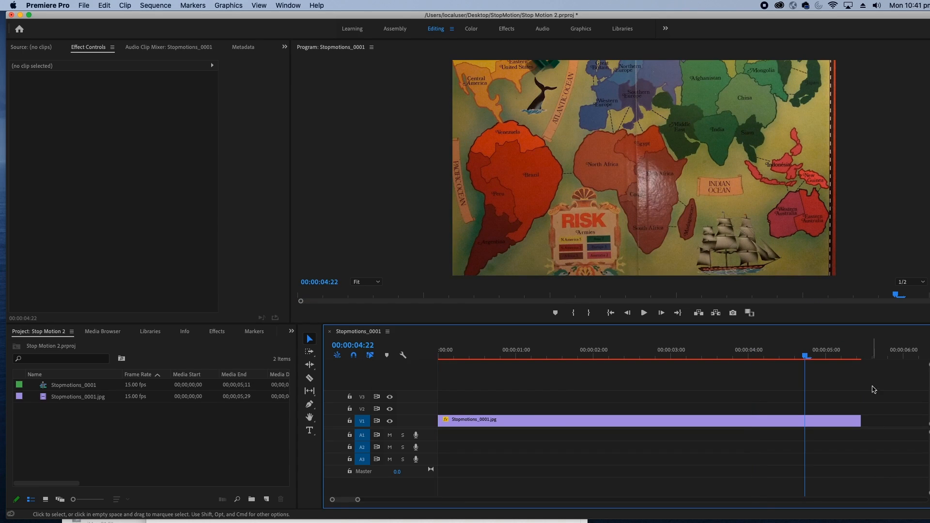
pyautogui.moveTo(861, 421)
pyautogui.mouseDown()
pyautogui.moveTo(816, 421)
pyautogui.moveTo(901, 419)
pyautogui.moveTo(851, 420)
pyautogui.mouseUp()
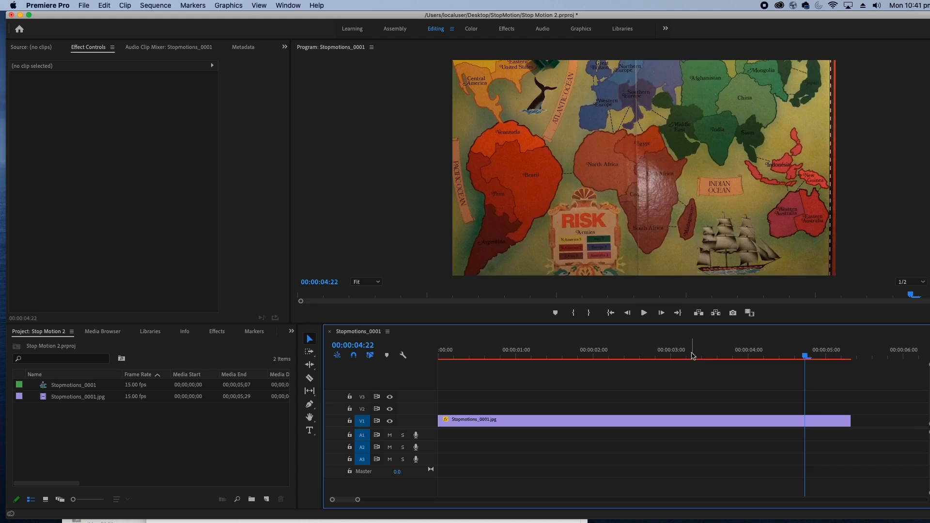
# Play the sequence from its start, split the V1 clip at 00:00:01:22, and select the second part
pyautogui.press('Home')
pyautogui.press('space')
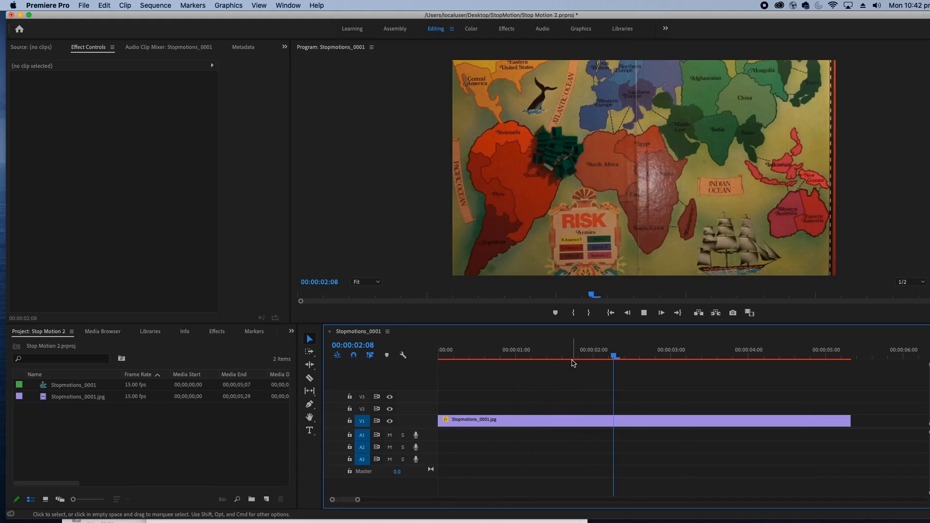
pyautogui.moveTo(609, 353); pyautogui.dragTo(570, 364)
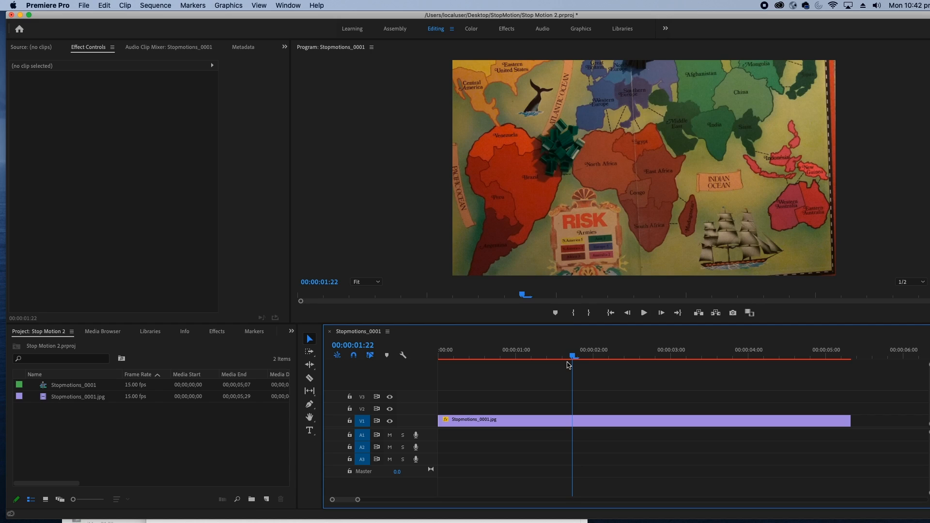
pyautogui.press('c')
pyautogui.click(573, 419)
pyautogui.press('v')
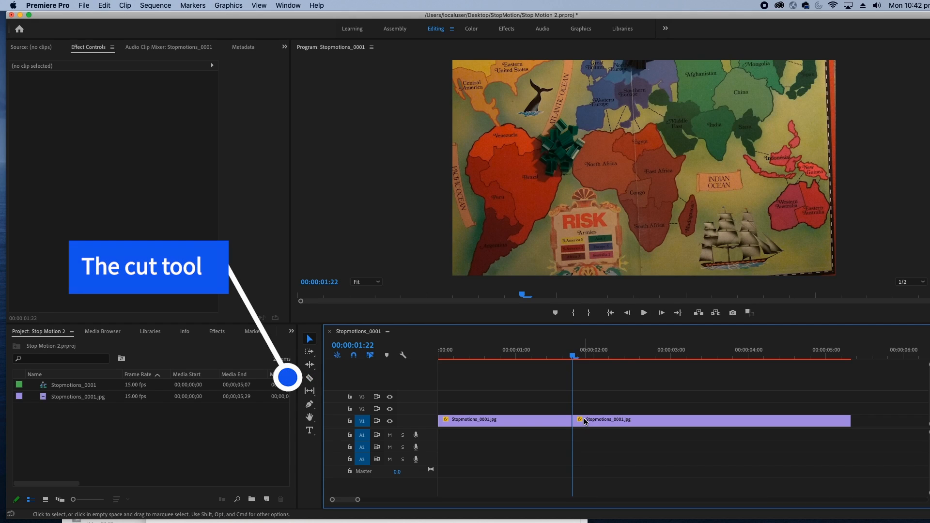
pyautogui.click(586, 419)
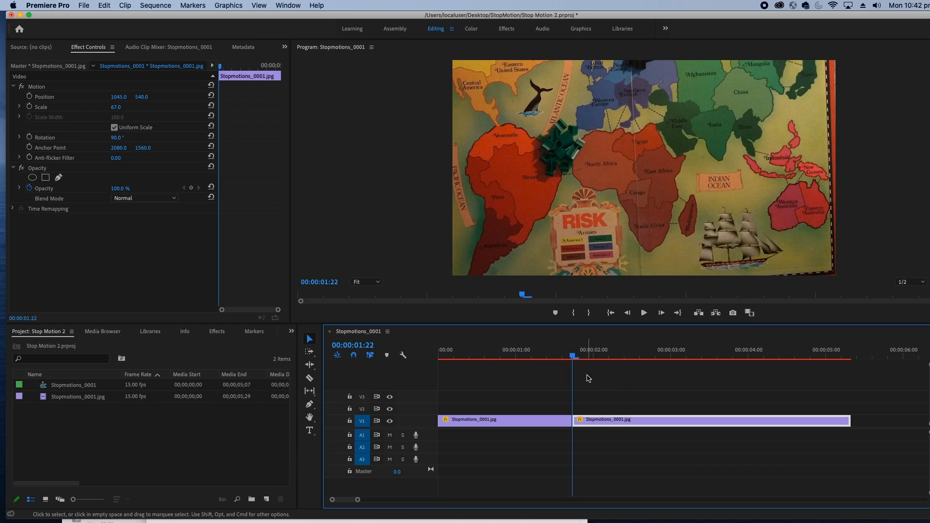
# Split the second clip on V1 at 00:00:01:28 and again at 00:00:02:00 with the Razor tool
pyautogui.moveTo(593, 358)
pyautogui.mouseDown()
pyautogui.moveTo(517, 361)
pyautogui.moveTo(551, 373)
pyautogui.moveTo(599, 367)
pyautogui.moveTo(591, 367)
pyautogui.mouseUp()
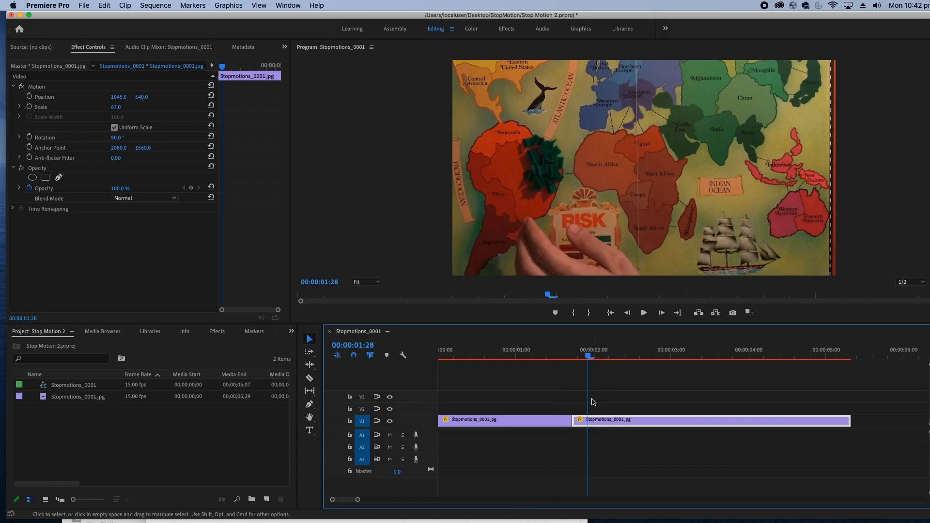
pyautogui.press('=')
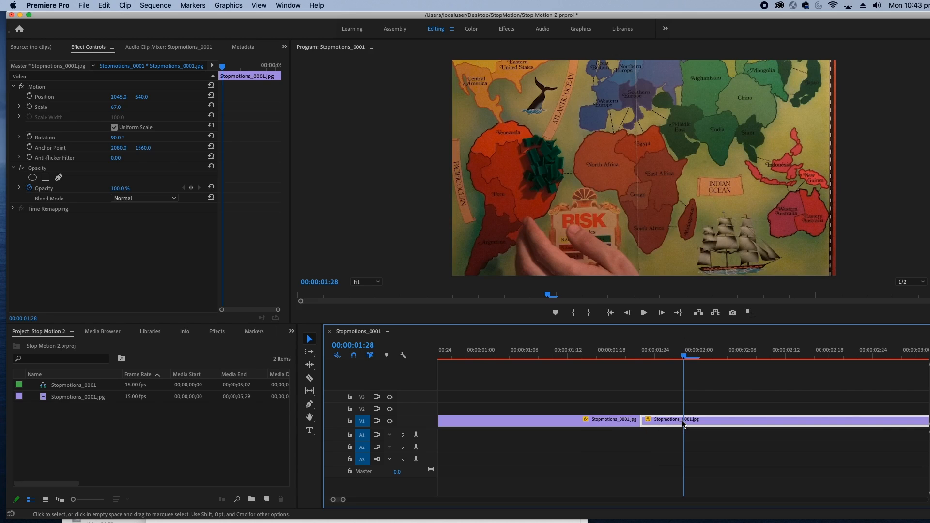
pyautogui.click(310, 378)
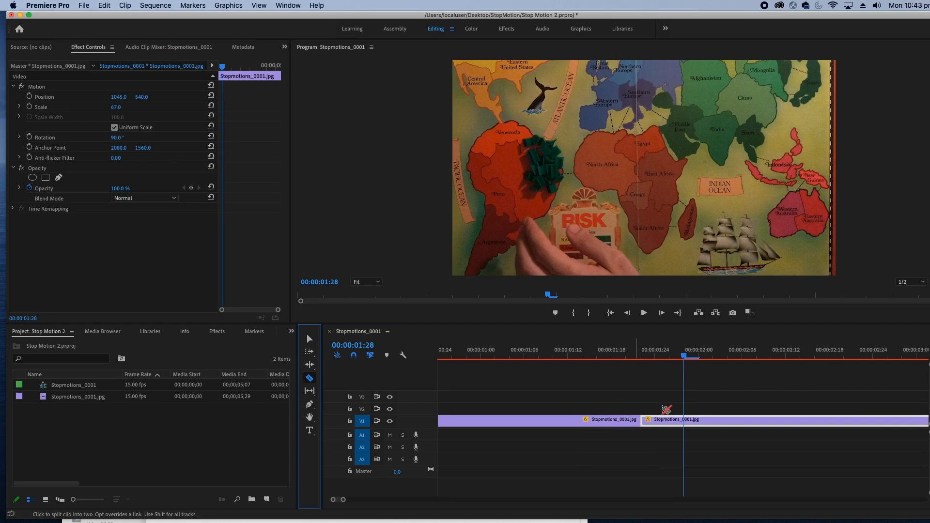
pyautogui.click(685, 419)
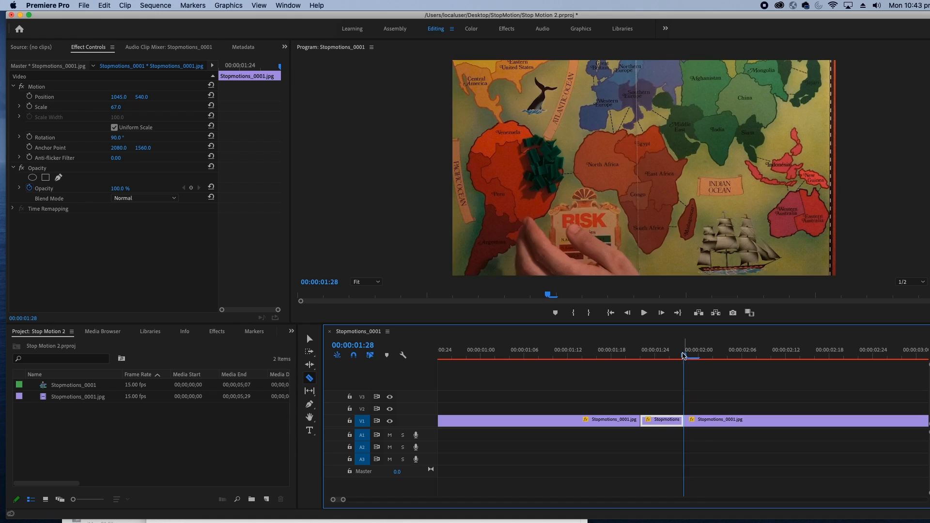
pyautogui.moveTo(683, 354); pyautogui.dragTo(698, 355)
pyautogui.click(698, 420)
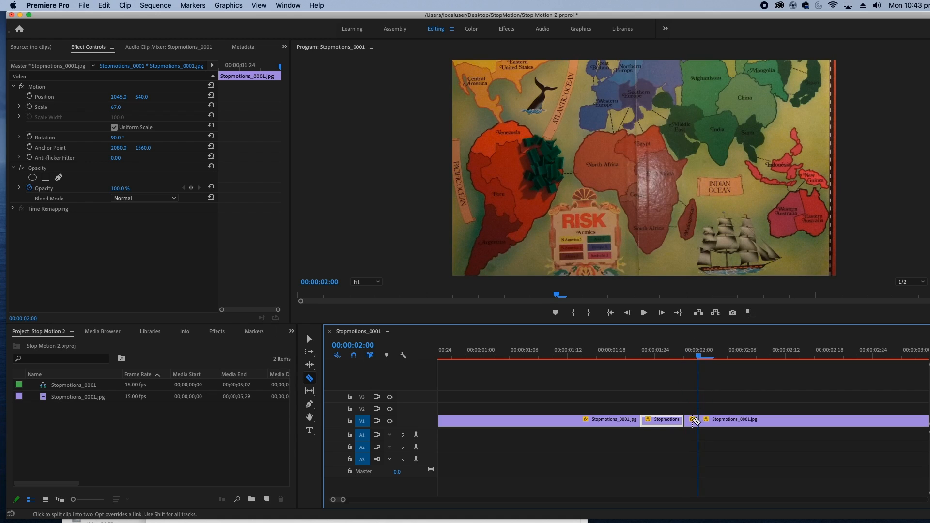
# Delete the short piece between 00:00:01:28 and 00:00:02:00, move the following clip against the previous one, and view the frame at 00:00:02:04
pyautogui.click(310, 341)
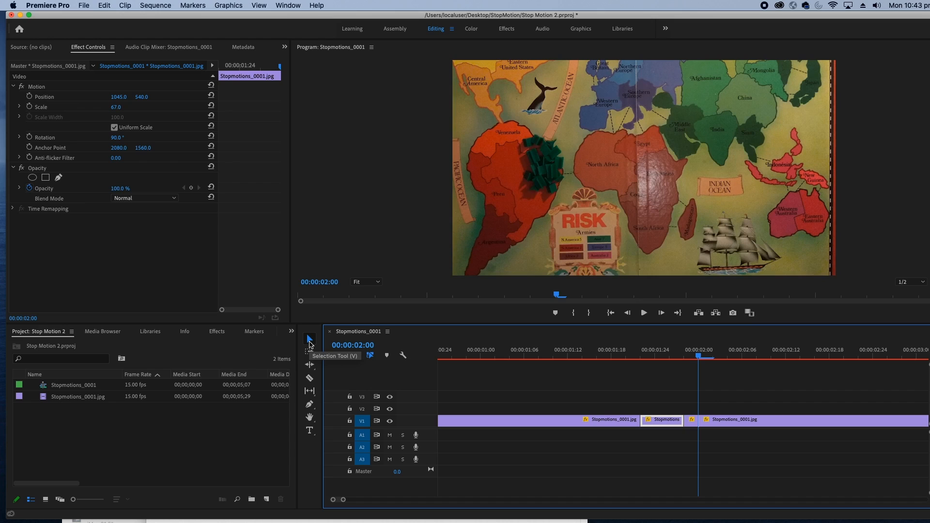
pyautogui.click(693, 421)
pyautogui.press('Delete')
pyautogui.moveTo(705, 423); pyautogui.dragTo(695, 422)
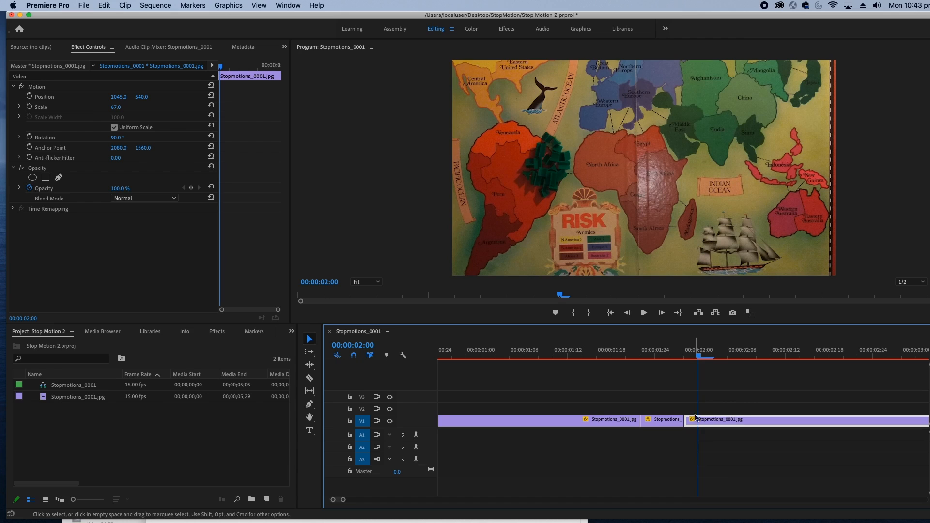
pyautogui.moveTo(721, 357)
pyautogui.mouseDown()
pyautogui.moveTo(892, 356)
pyautogui.moveTo(725, 359)
pyautogui.mouseUp()
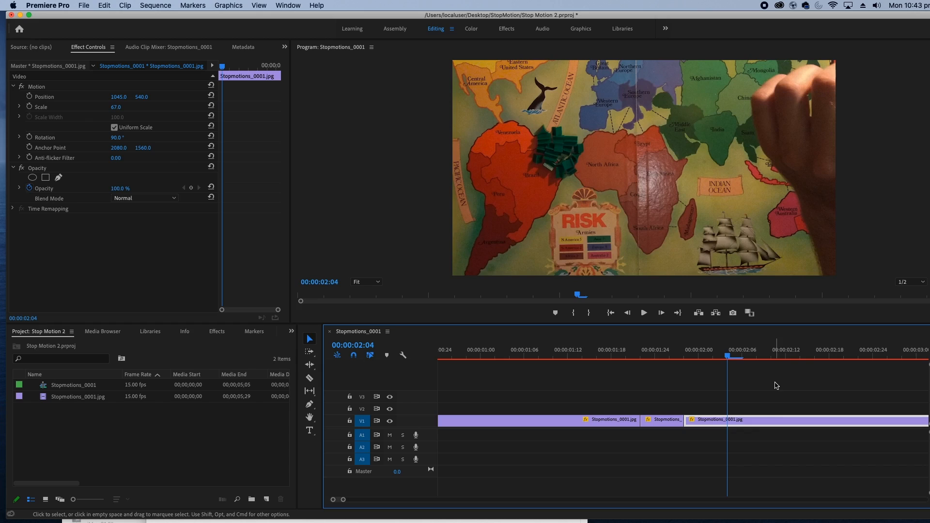
# Select all the clips on the V1 track
pyautogui.moveTo(803, 381); pyautogui.dragTo(512, 443)
pyautogui.press('-')
pyautogui.press('-')
pyautogui.press('-')
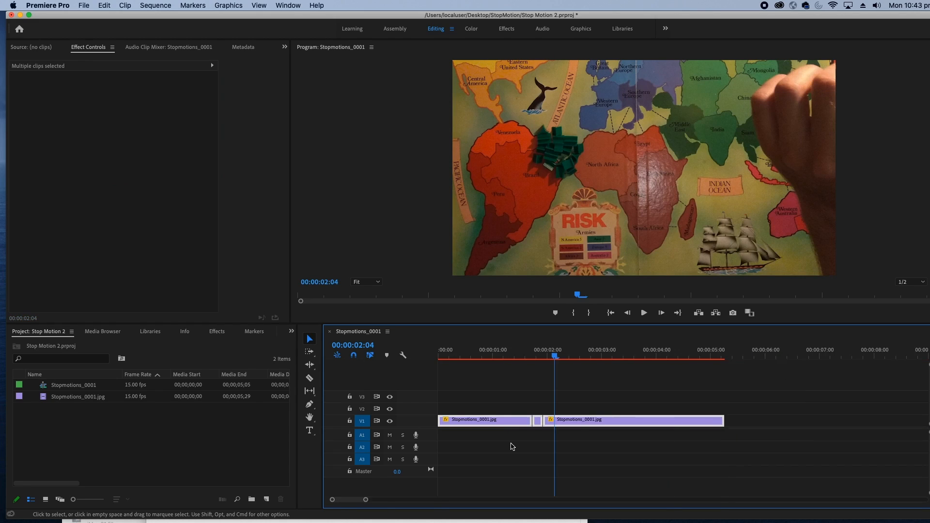
pyautogui.moveTo(537, 444); pyautogui.dragTo(460, 400)
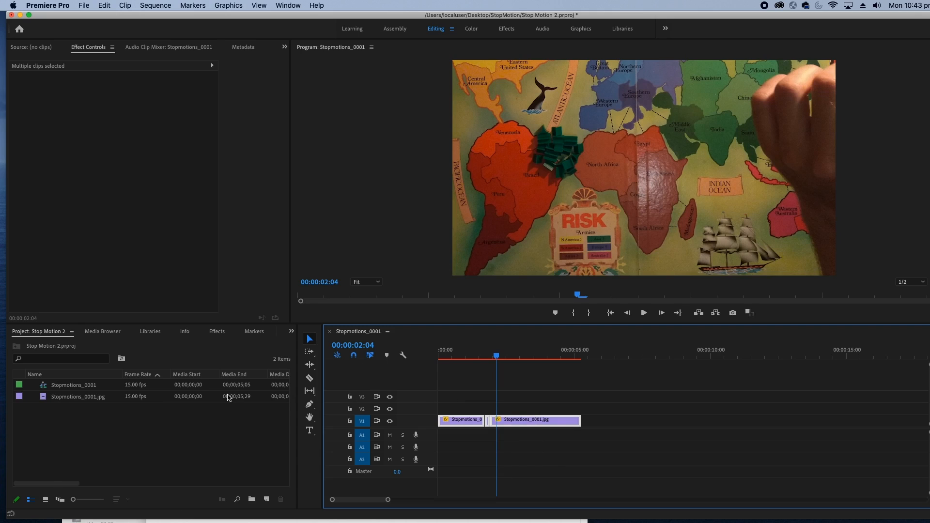
# Delete the Stopmotions_0001 sequence and the Stopmotions_0001.jpg image-sequence clip from the project
pyautogui.moveTo(71, 414); pyautogui.dragTo(63, 381)
pyautogui.press('BackSpace')
pyautogui.press('super+Tab')
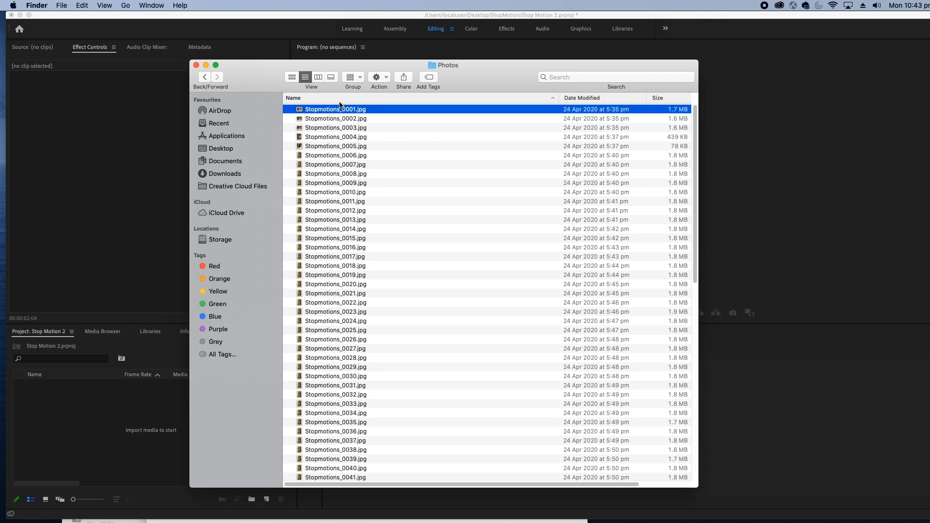
pyautogui.click(135, 426)
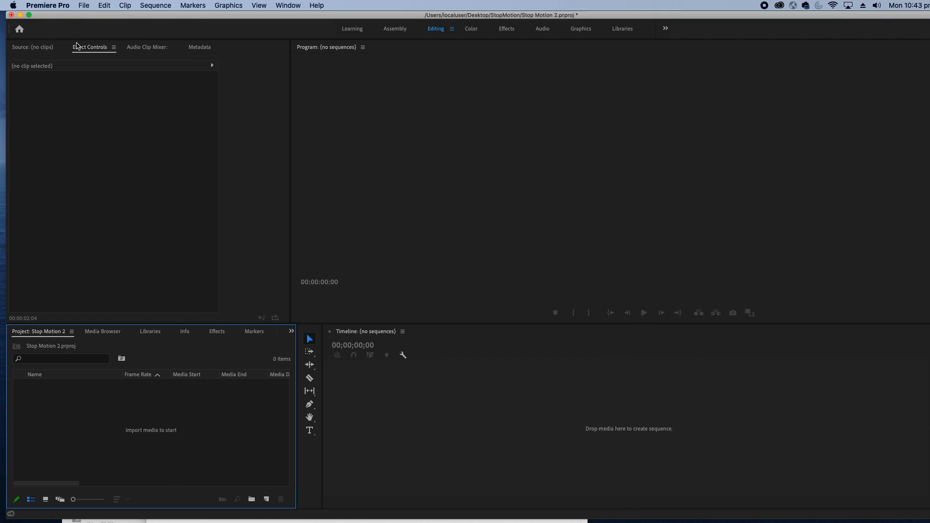
# Import all the photos from Stopmotions_0001.jpg to Stopmotions_0091.jpg in the Photos folder as individual stills
pyautogui.click(83, 5)
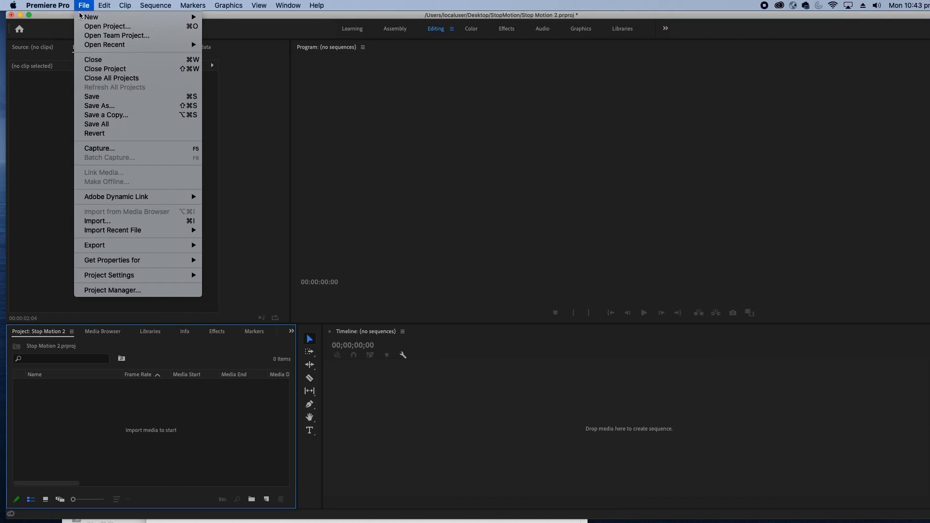
pyautogui.click(147, 221)
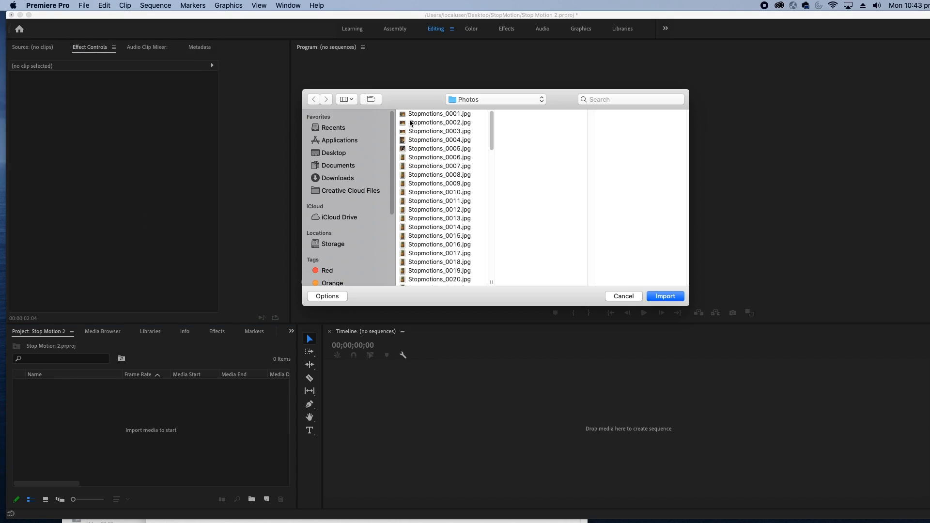
pyautogui.click(414, 115)
pyautogui.click(328, 300)
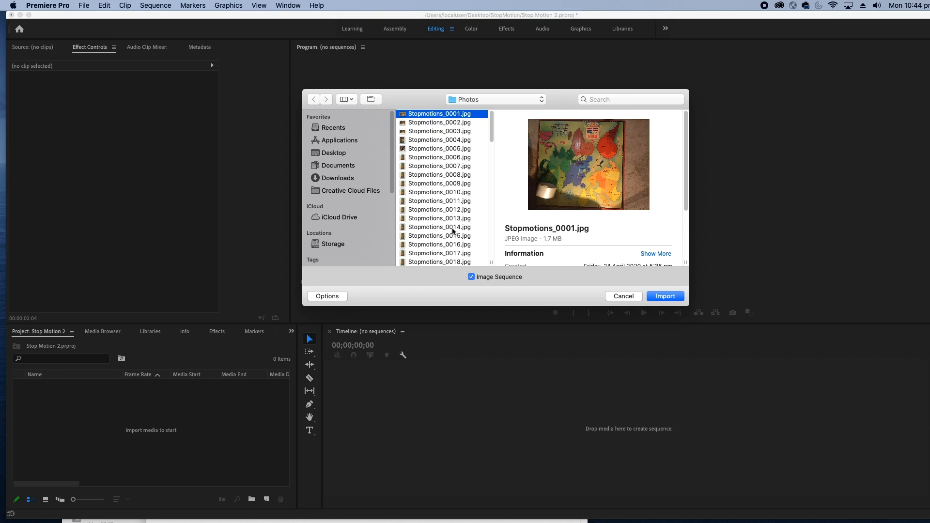
pyautogui.press('super+a')
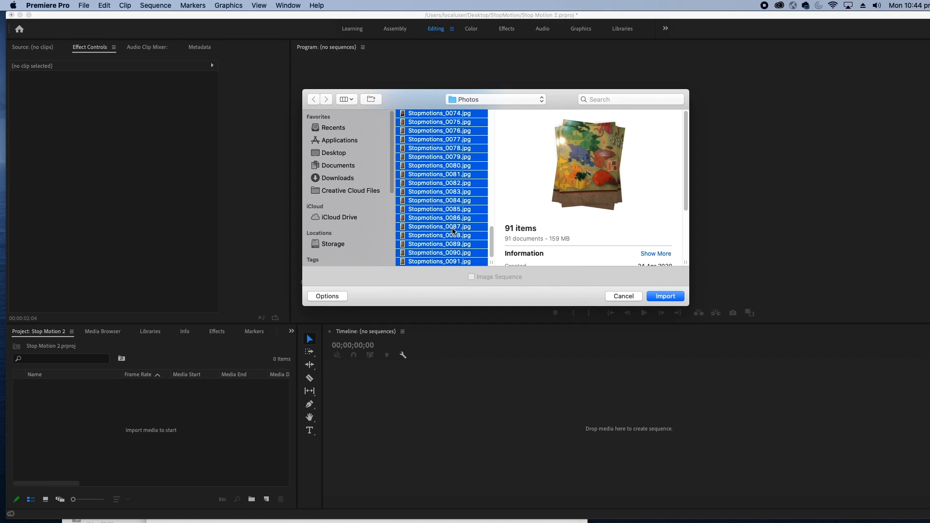
pyautogui.click(665, 297)
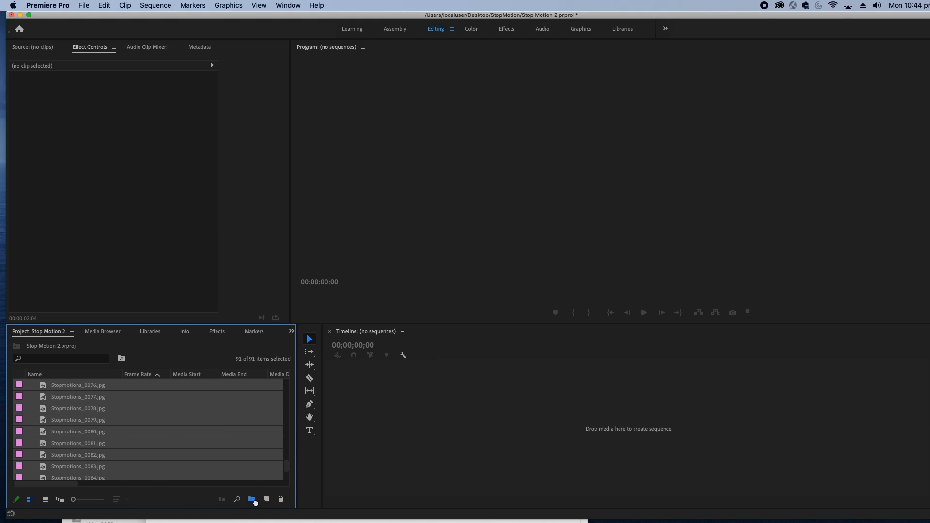
# Gather the imported photos in a new bin named Footage and collapse the bin
pyautogui.click(252, 500)
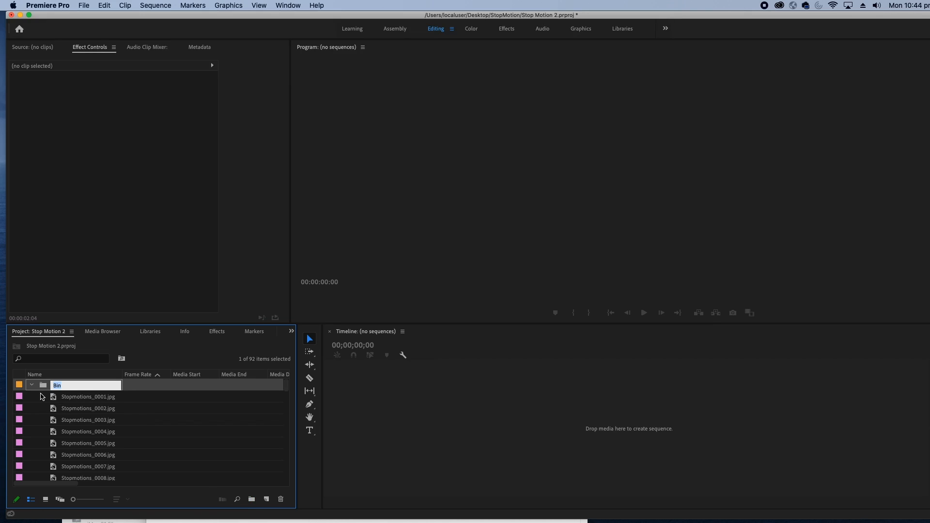
pyautogui.write('Fotage')
pyautogui.press('Tab')
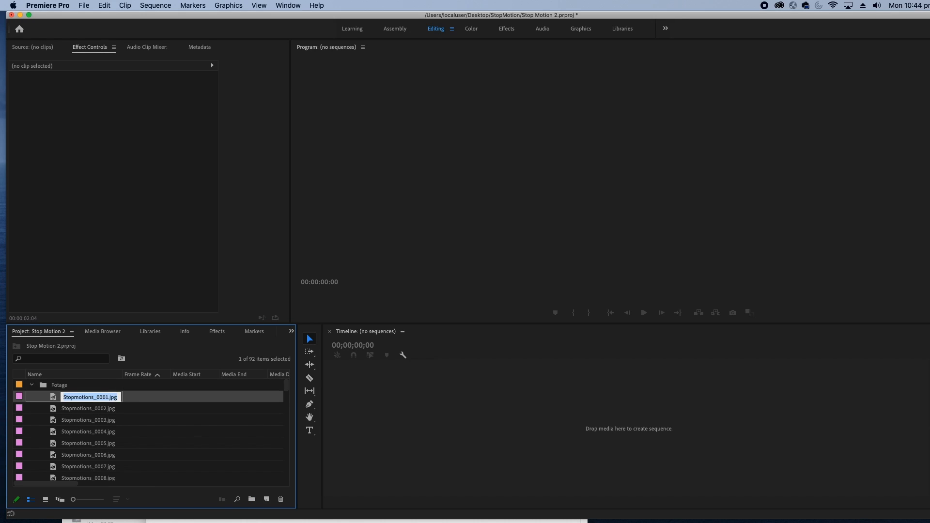
pyautogui.click(56, 385)
pyautogui.click(56, 385)
pyautogui.click(57, 386)
pyautogui.write('o')
pyautogui.press('Tab')
pyautogui.click(32, 385)
pyautogui.click(67, 387)
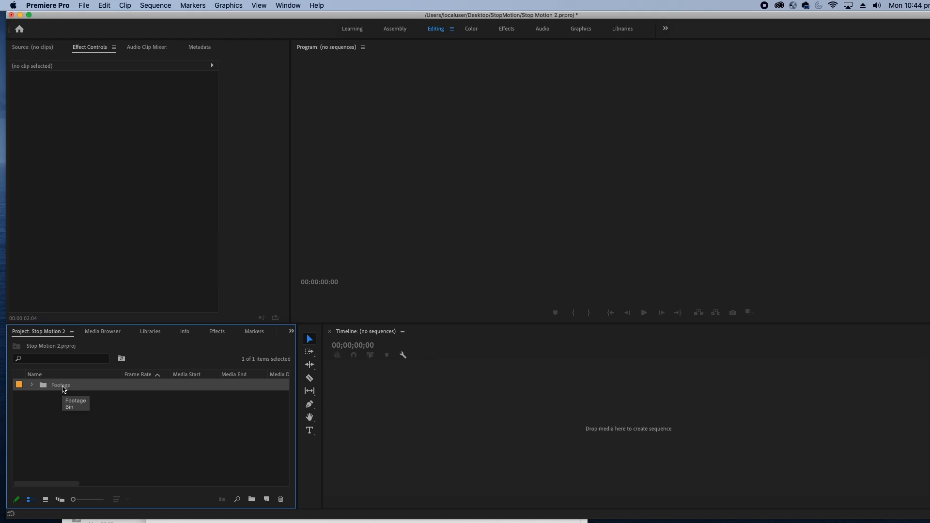
# Create a sequence from the Footage bin's photos and place the playhead at 00:01:33:17
pyautogui.moveTo(63, 389); pyautogui.dragTo(402, 426)
pyautogui.click(482, 410)
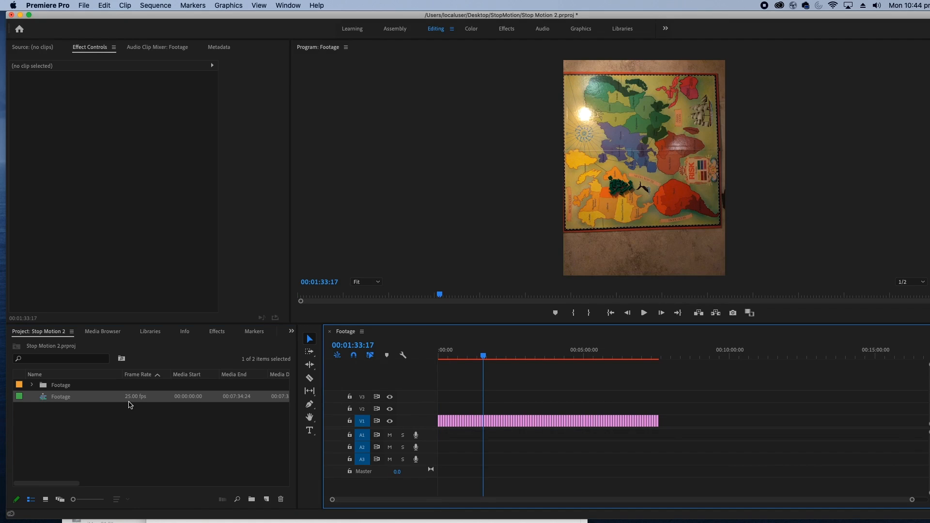
pyautogui.moveTo(64, 483)
pyautogui.mouseDown()
pyautogui.moveTo(175, 486)
pyautogui.moveTo(53, 483)
pyautogui.mouseUp()
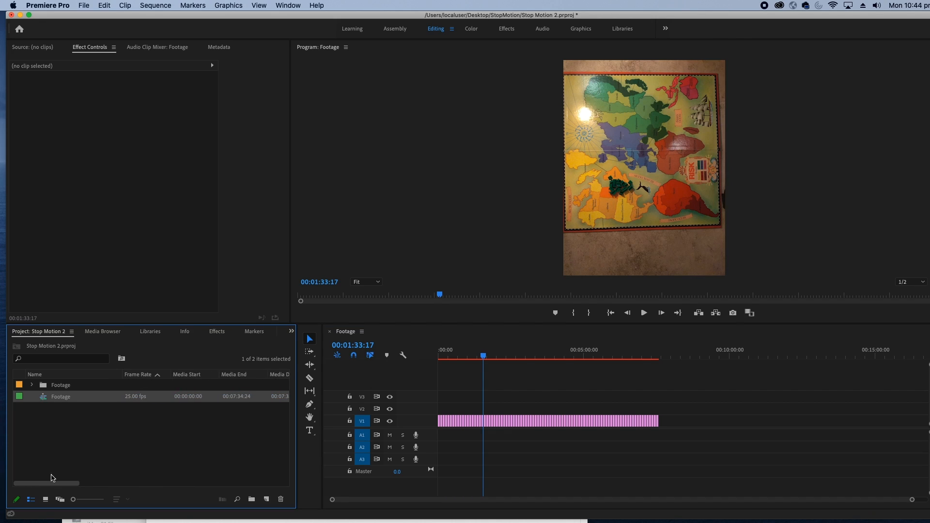
# Open the Footage sequence's settings and set its timebase to 15.00 frames/second
pyautogui.rightClick(55, 403)
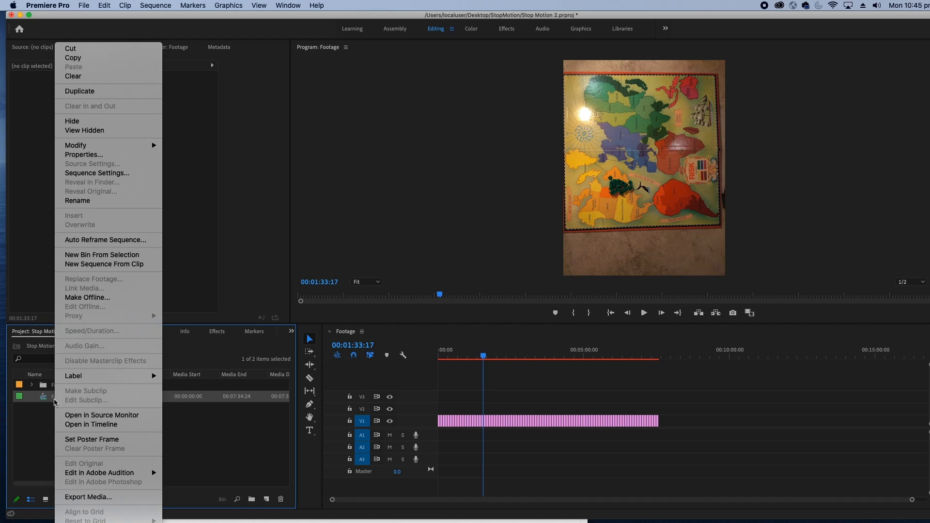
pyautogui.click(105, 174)
pyautogui.click(473, 124)
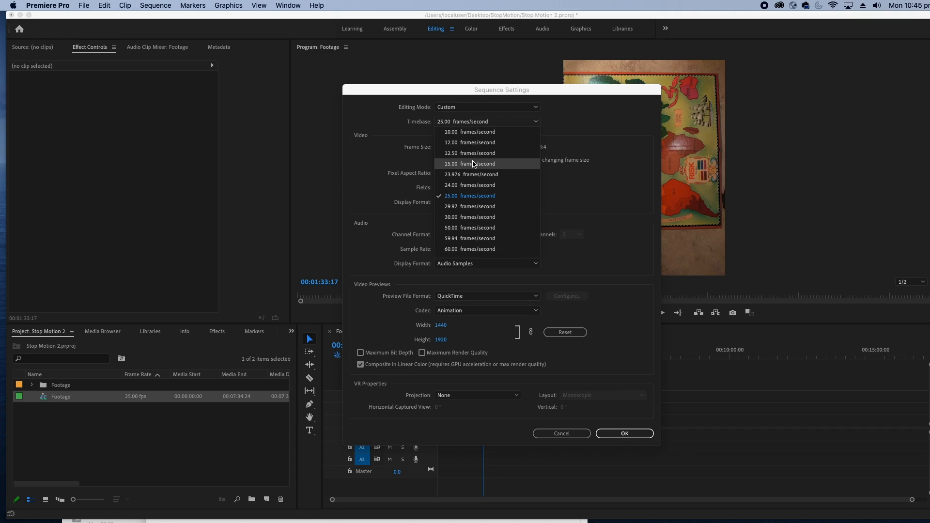
pyautogui.click(473, 164)
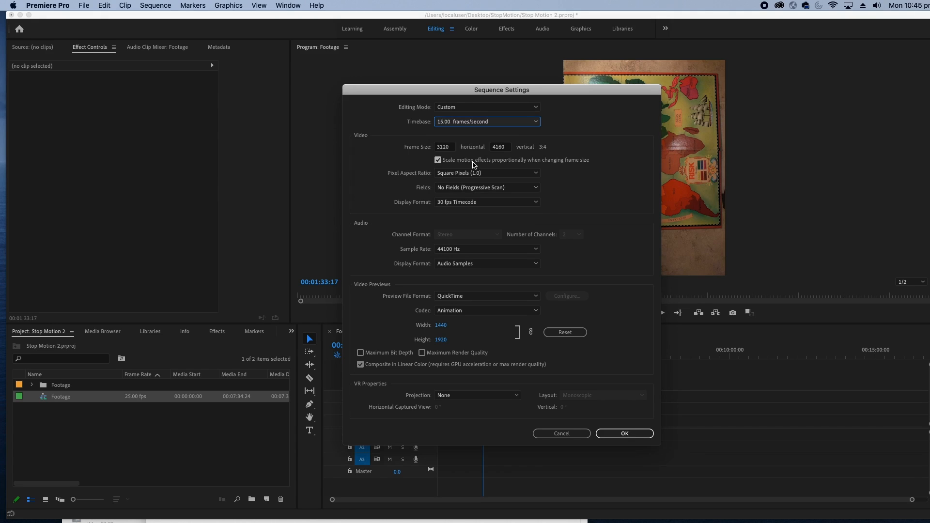
# Set the sequence's frame size to 1920 horizontal by 1080 vertical and apply the settings, accepting deletion of the preview files
pyautogui.click(447, 149)
pyautogui.doubleClick(446, 149)
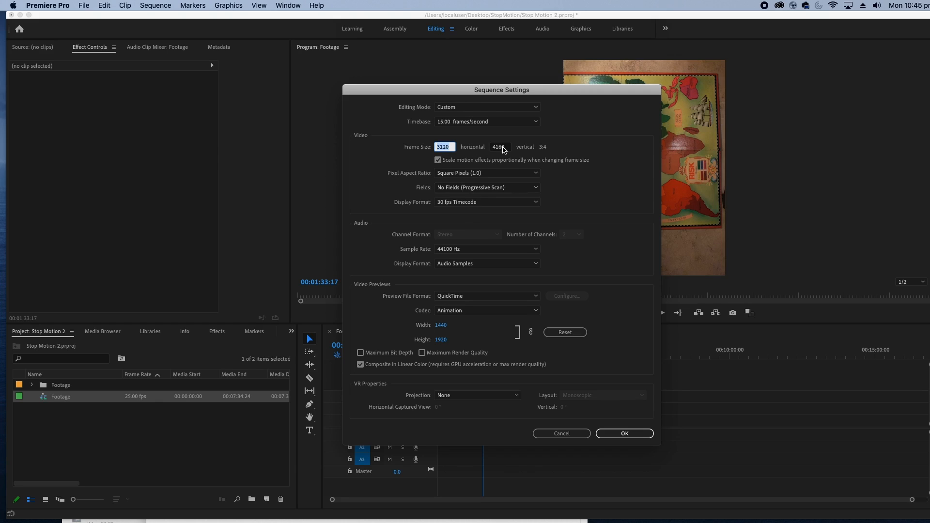
pyautogui.write('1920')
pyautogui.press('Tab')
pyautogui.write('1080')
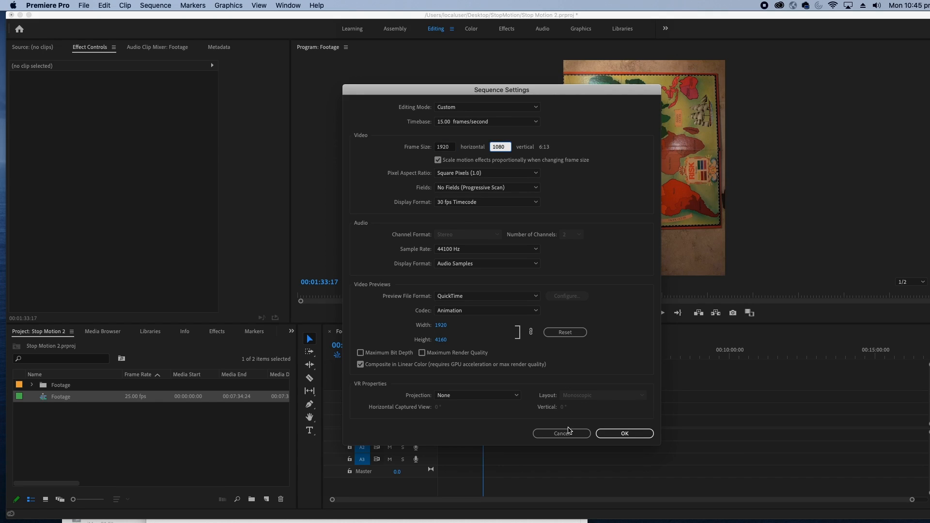
pyautogui.click(614, 435)
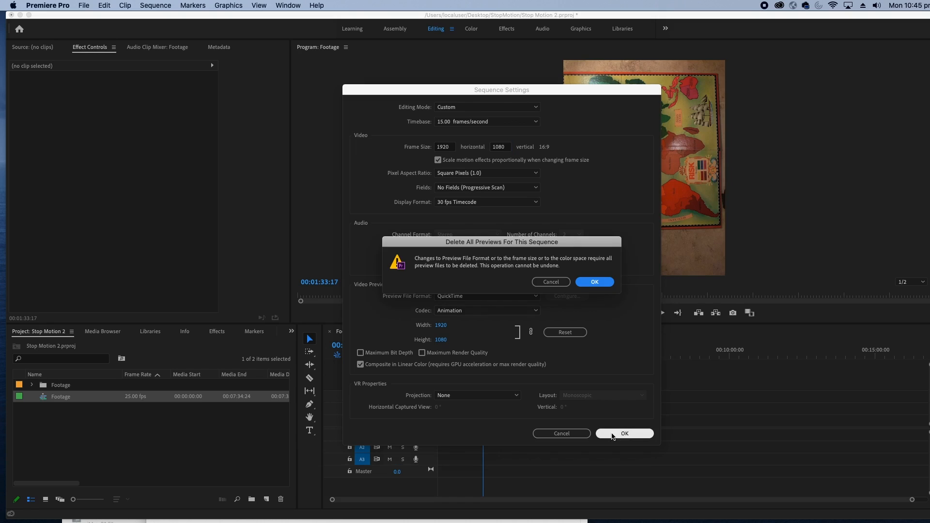
pyautogui.click(598, 283)
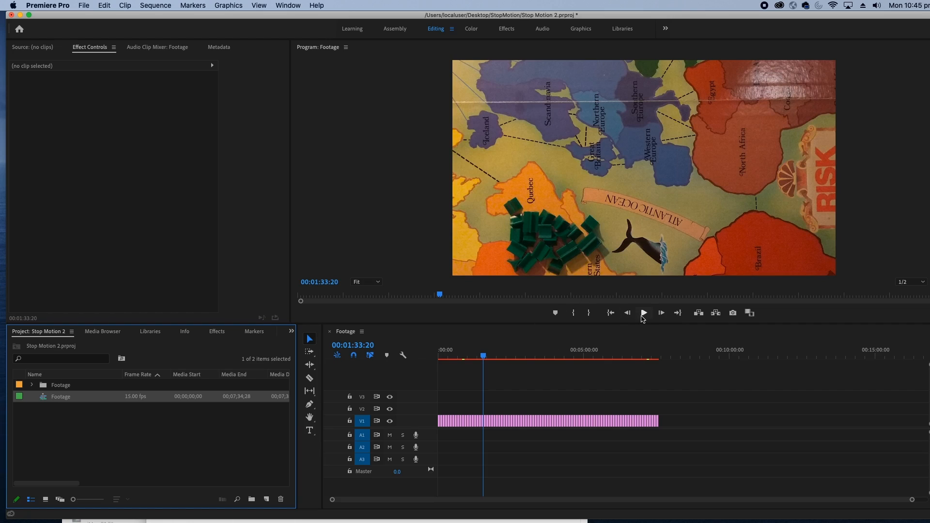
# Play back part of the Footage sequence to check its pacing
pyautogui.click(644, 314)
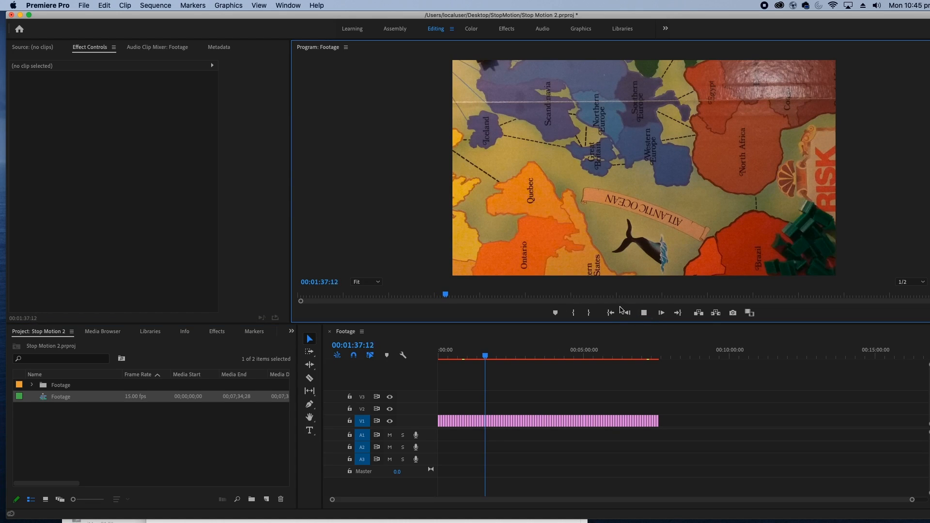
pyautogui.click(644, 313)
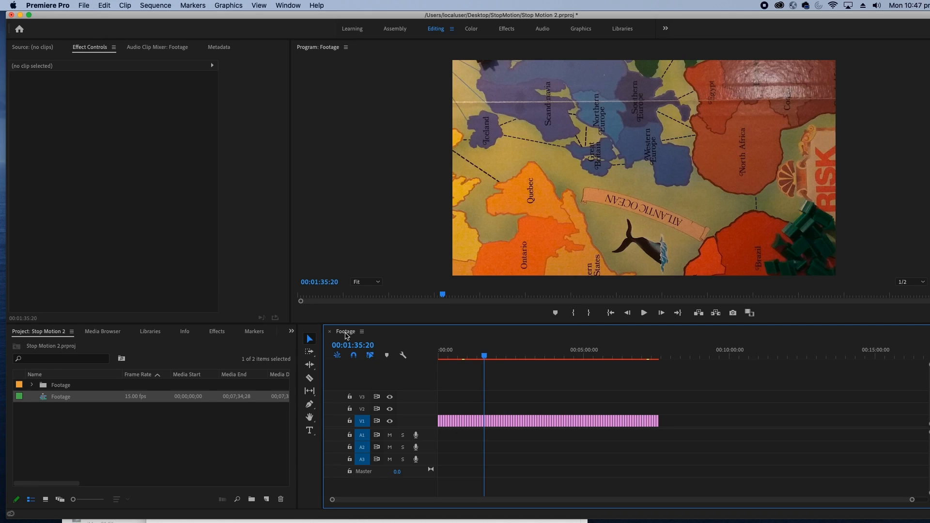
# Set the still image default duration to 2 frames in the Timeline preferences and apply the change
pyautogui.click(51, 4)
pyautogui.moveTo(54, 32)
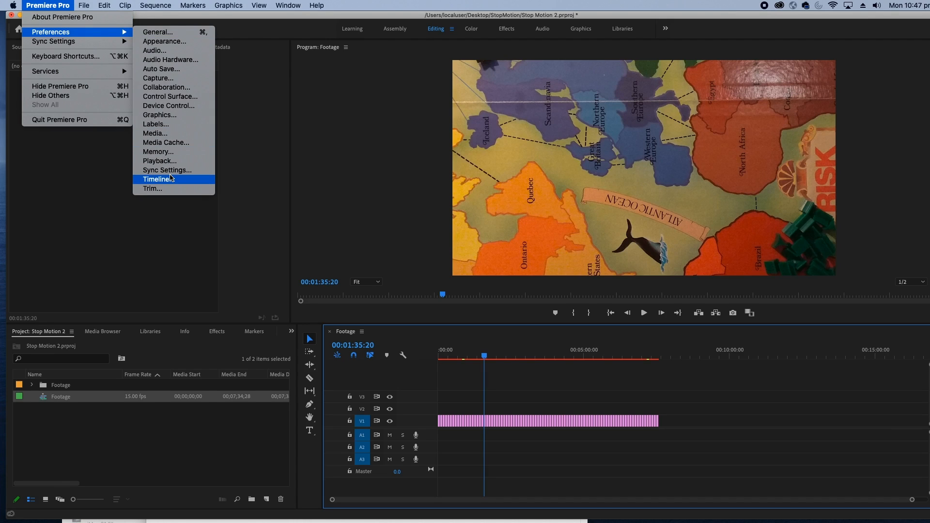
pyautogui.click(156, 179)
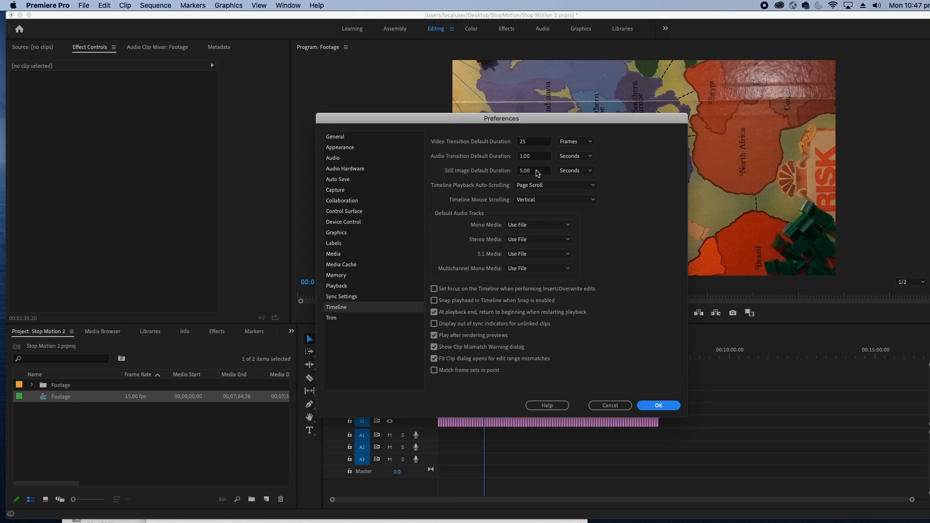
pyautogui.moveTo(537, 173); pyautogui.dragTo(520, 173)
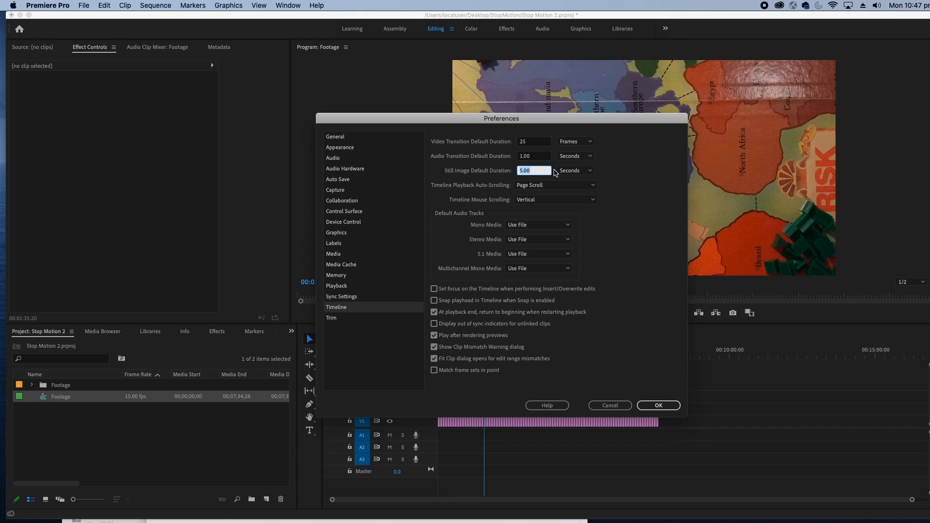
pyautogui.click(566, 172)
pyautogui.click(562, 180)
pyautogui.moveTo(543, 170); pyautogui.dragTo(492, 170)
pyautogui.write('1')
pyautogui.press('BackSpace')
pyautogui.write('2')
pyautogui.click(651, 406)
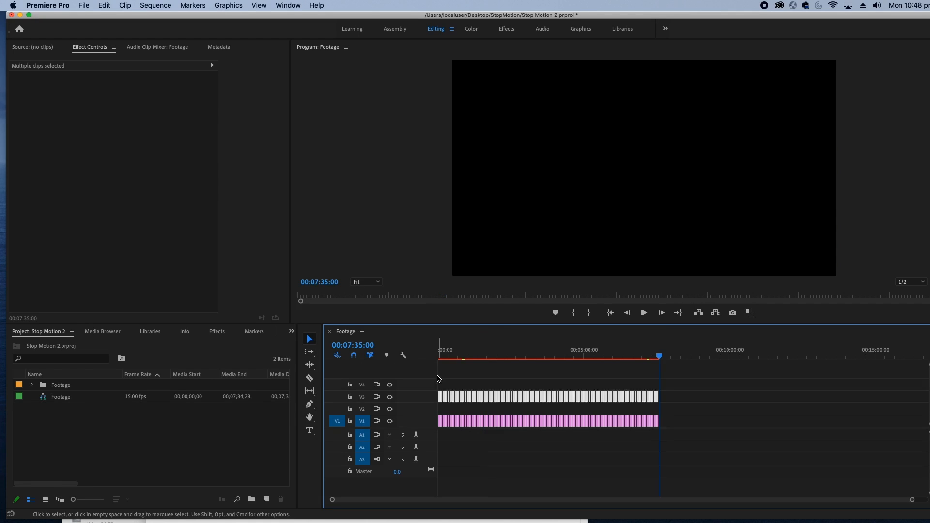
# Select all clips in the Footage sequence and set their duration to 1 frame with Speed/Duration
pyautogui.press('Delete')
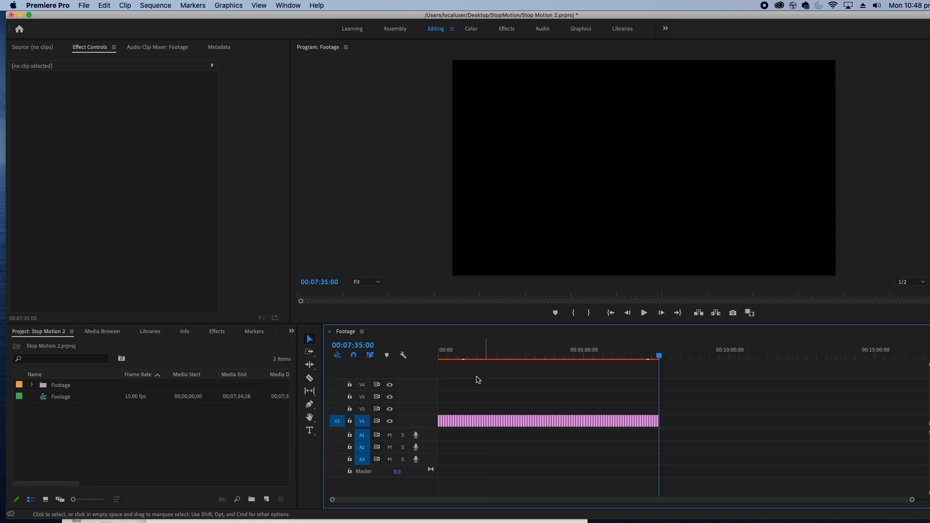
pyautogui.click(549, 355)
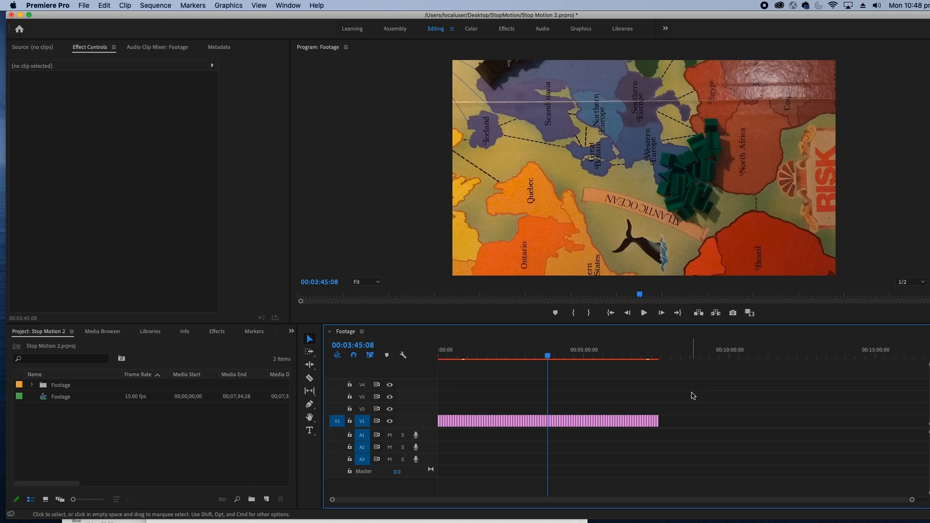
pyautogui.moveTo(693, 396); pyautogui.dragTo(439, 465)
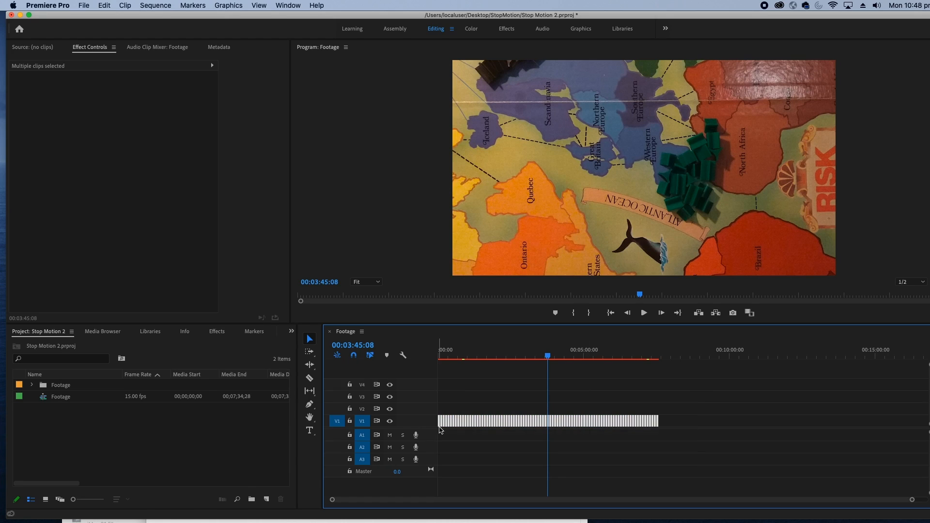
pyautogui.rightClick(489, 421)
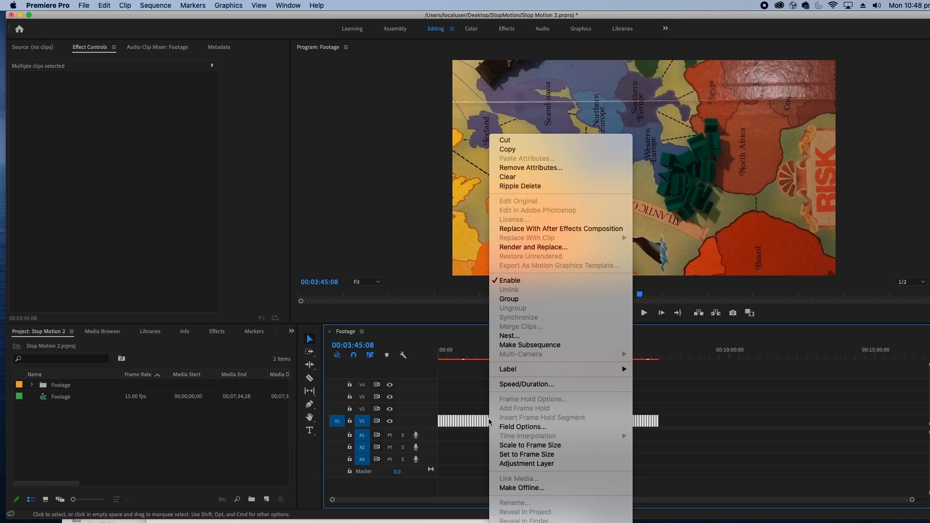
pyautogui.click(540, 385)
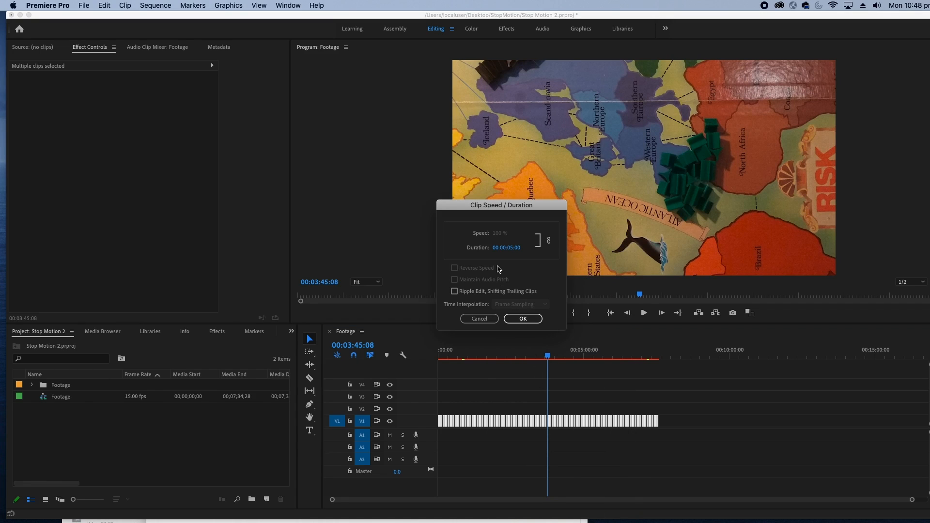
pyautogui.click(501, 248)
pyautogui.write('1')
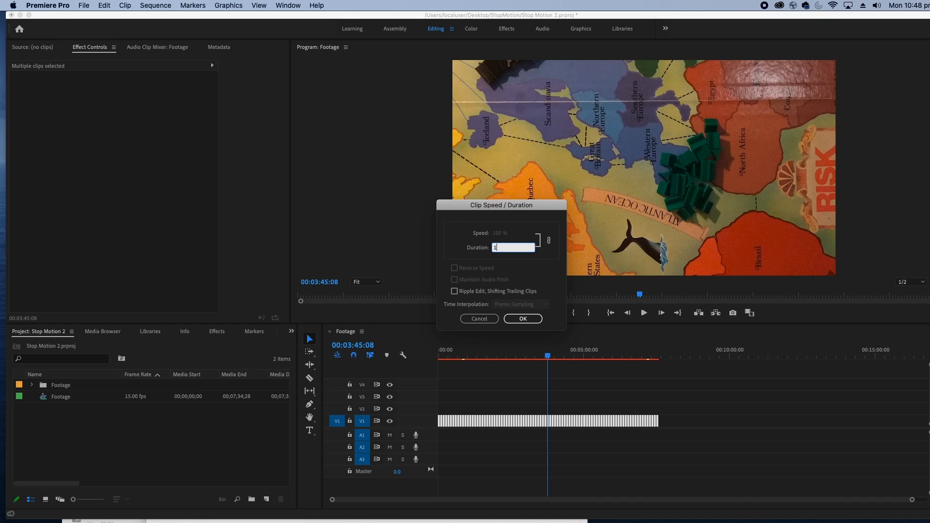
pyautogui.click(529, 320)
pyautogui.press('Down')
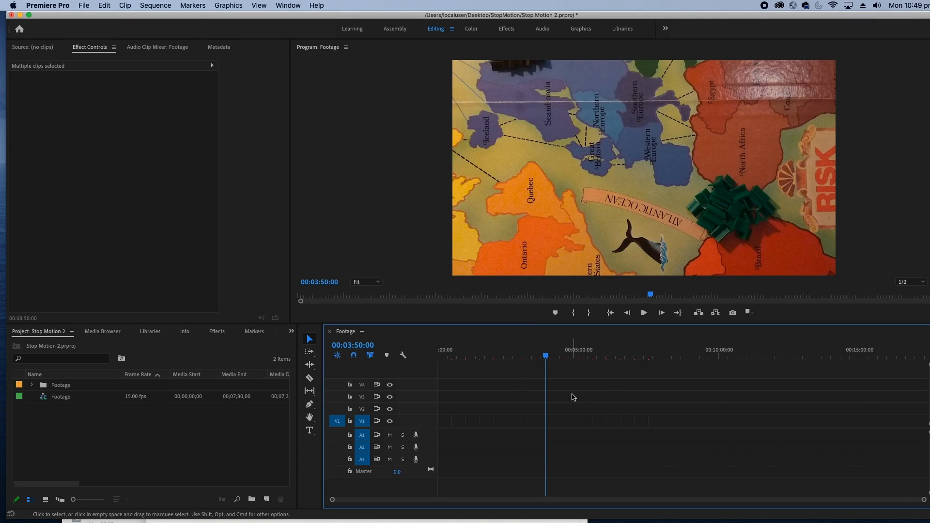
# Examine the gaps between the shortened clips in the timeline around 00:03:45:00
pyautogui.moveTo(543, 359); pyautogui.dragTo(544, 352)
pyautogui.press('=')
pyautogui.press('=')
pyautogui.press('=')
pyautogui.press('=')
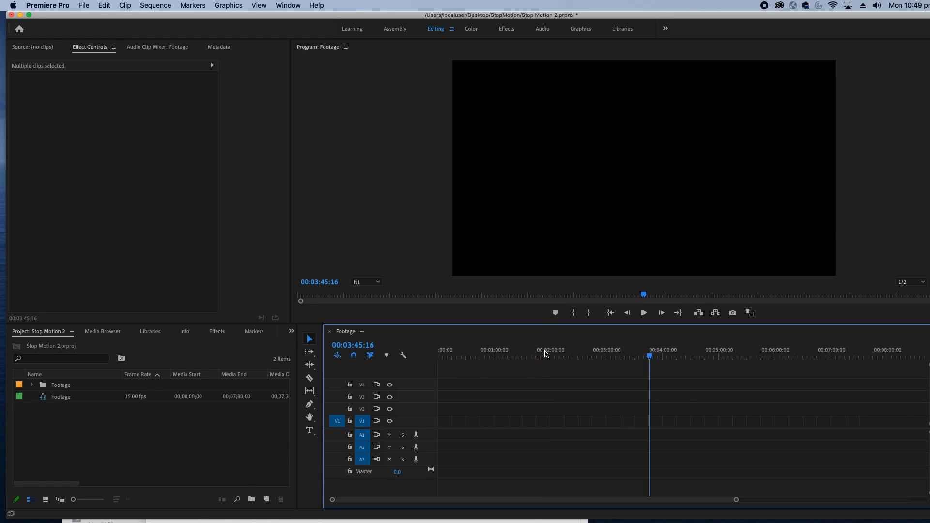
pyautogui.press('=')
pyautogui.press('=')
pyautogui.press('=')
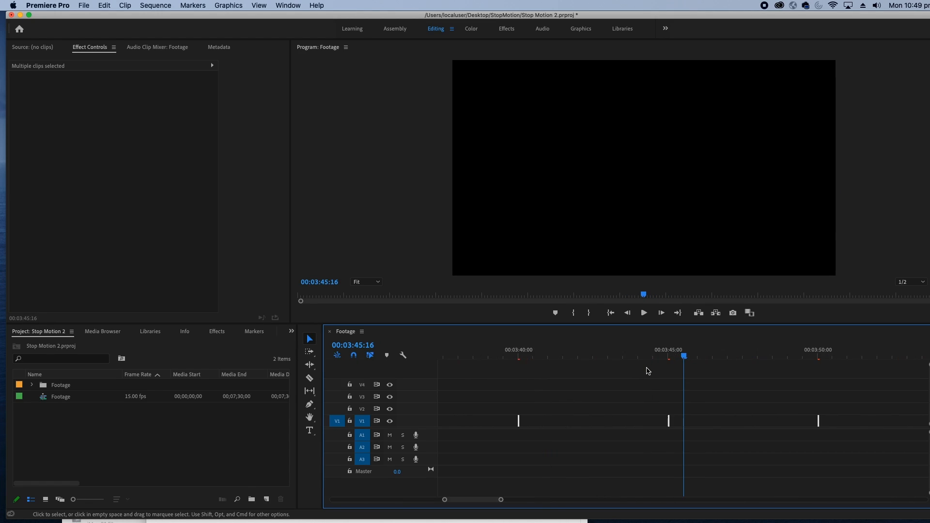
pyautogui.press('-')
# Try closing the gap beside the clip at 00:03:45:00 by trimming its edge, and undo the trim
pyautogui.moveTo(648, 352); pyautogui.dragTo(679, 354)
pyautogui.click(685, 387)
pyautogui.moveTo(671, 421)
pyautogui.mouseDown()
pyautogui.moveTo(831, 421)
pyautogui.moveTo(623, 422)
pyautogui.moveTo(665, 421)
pyautogui.mouseUp()
pyautogui.press('super+z')
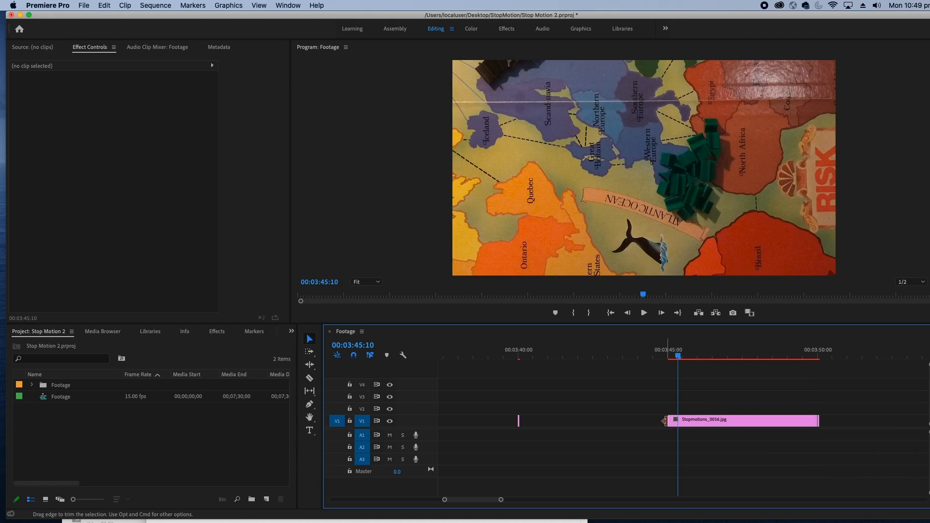
pyautogui.press('super+z')
# Select all the shortened clips on V1 and close the gaps between them
pyautogui.press('-')
pyautogui.press('-')
pyautogui.press('-')
pyautogui.press('-')
pyautogui.press('-')
pyautogui.press('-')
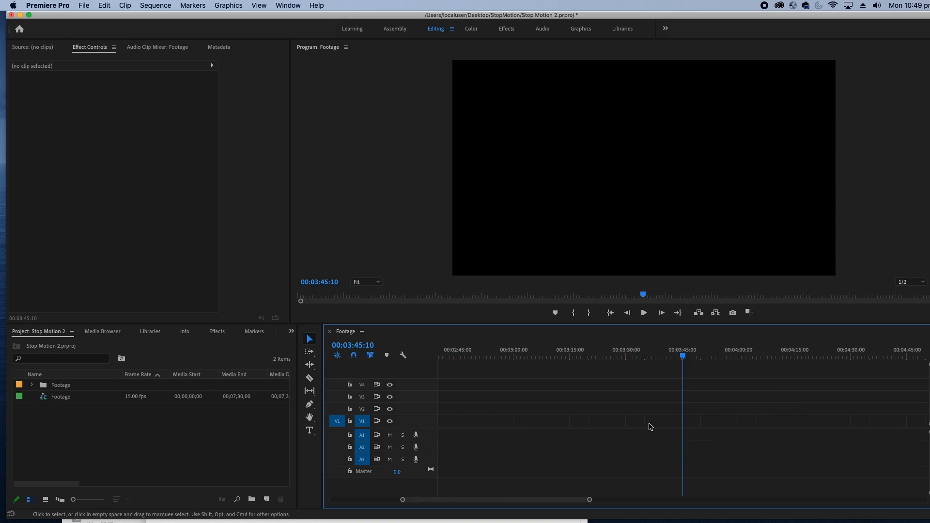
pyautogui.moveTo(723, 462); pyautogui.dragTo(438, 393)
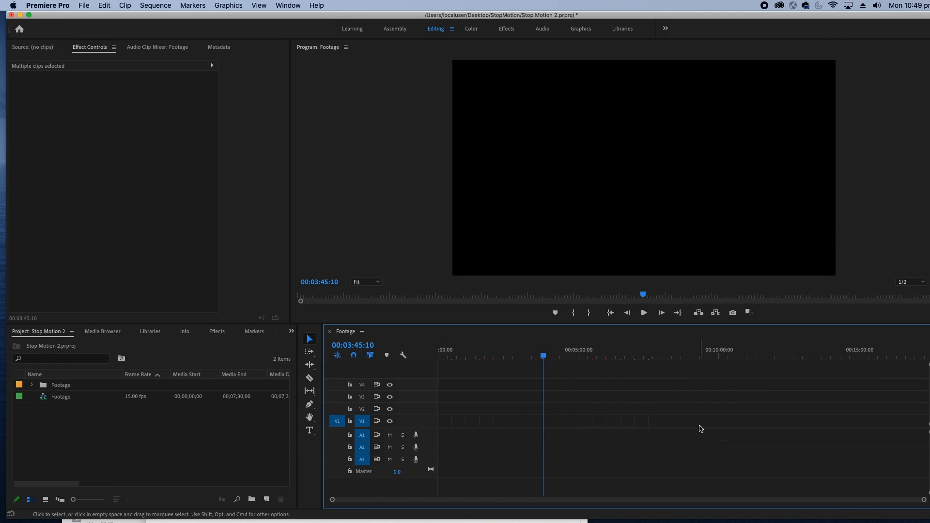
pyautogui.moveTo(731, 455); pyautogui.dragTo(288, 345)
pyautogui.click(141, 4)
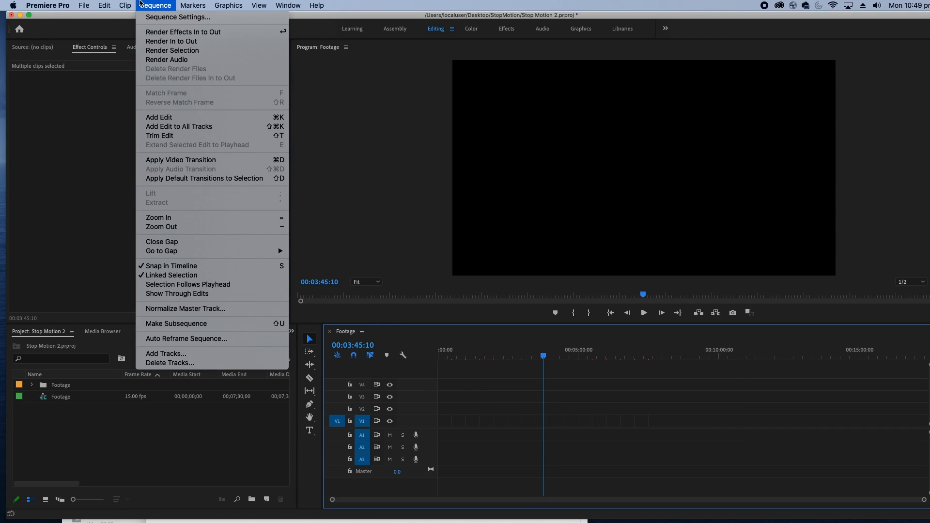
pyautogui.moveTo(173, 250)
pyautogui.click(174, 242)
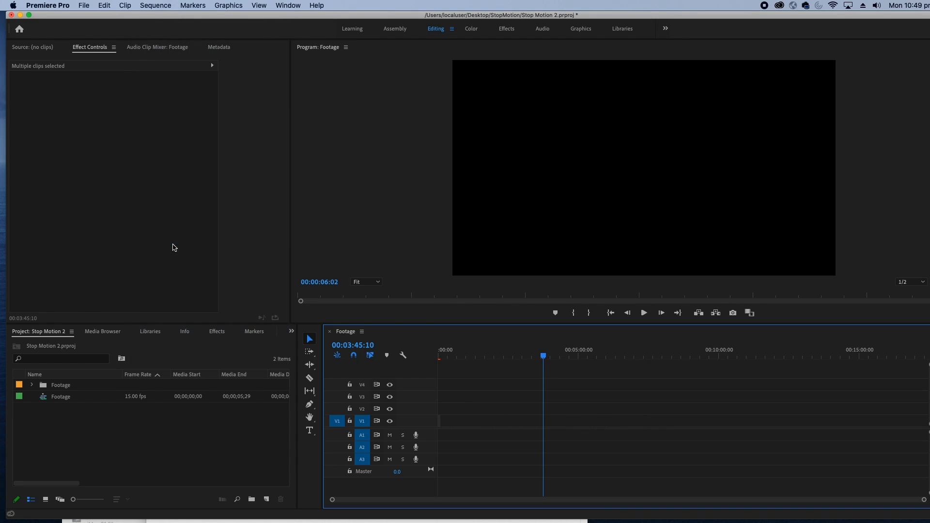
# Place the playhead at the start of the sequence, deselect the clips and play back the animation
pyautogui.click(439, 357)
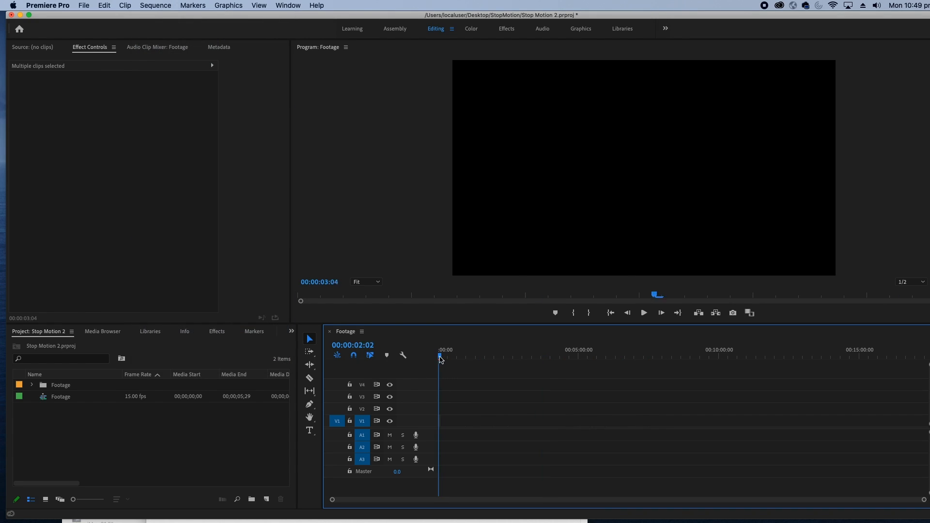
pyautogui.press('\\')
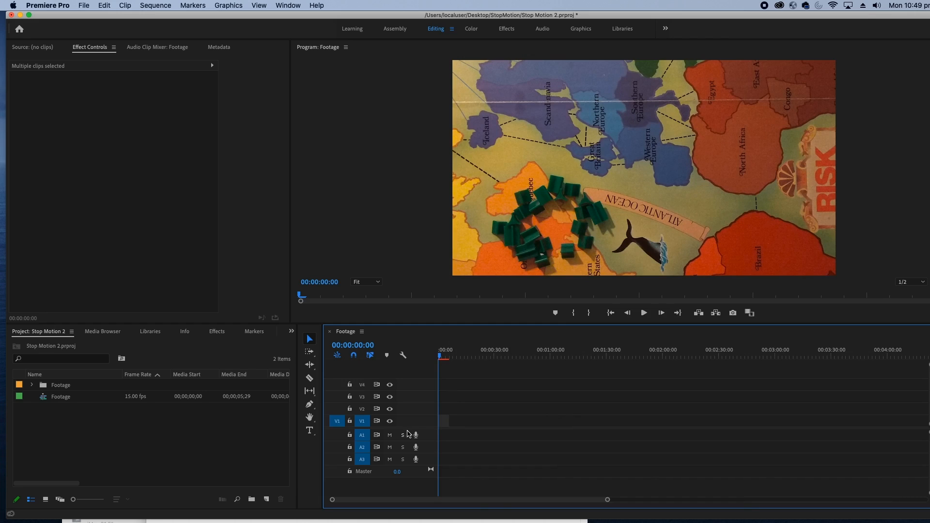
pyautogui.press('=')
pyautogui.press('=')
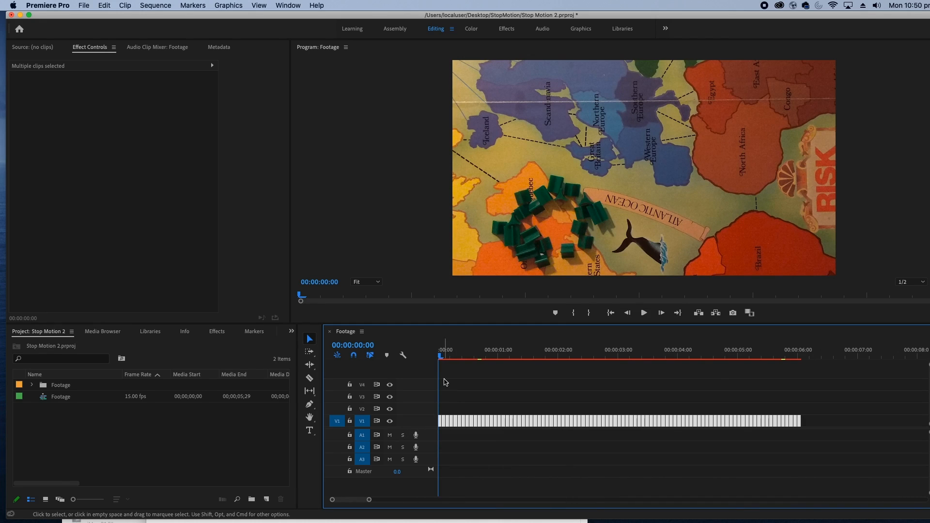
pyautogui.click(459, 370)
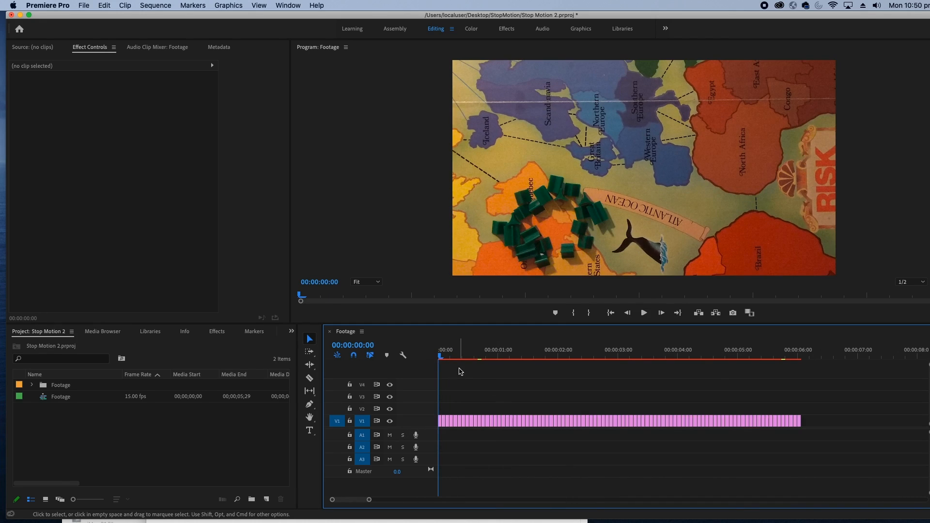
pyautogui.press('space')
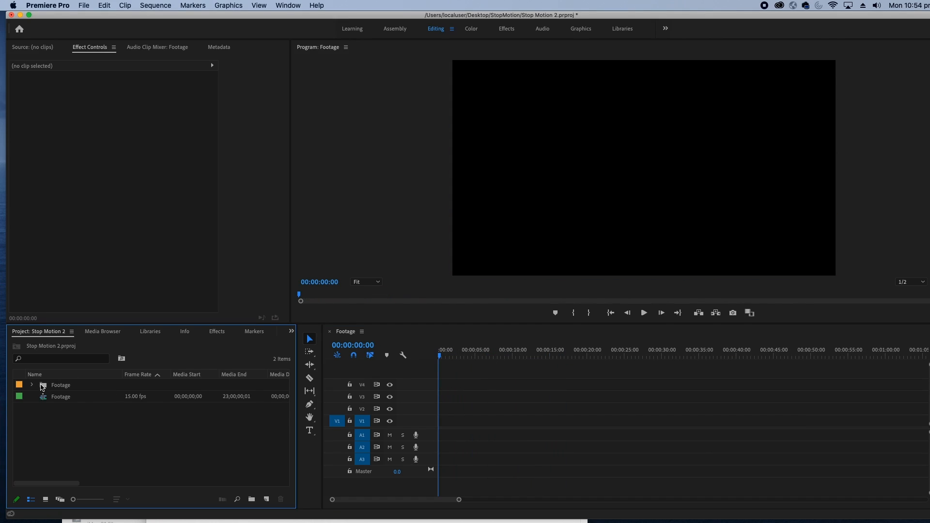
# Select all the photos in the Footage bin and place them at the start of track V1
pyautogui.click(33, 386)
pyautogui.click(66, 402)
pyautogui.scroll(-12, 69, 404)
pyautogui.scroll(-3, 71, 408)
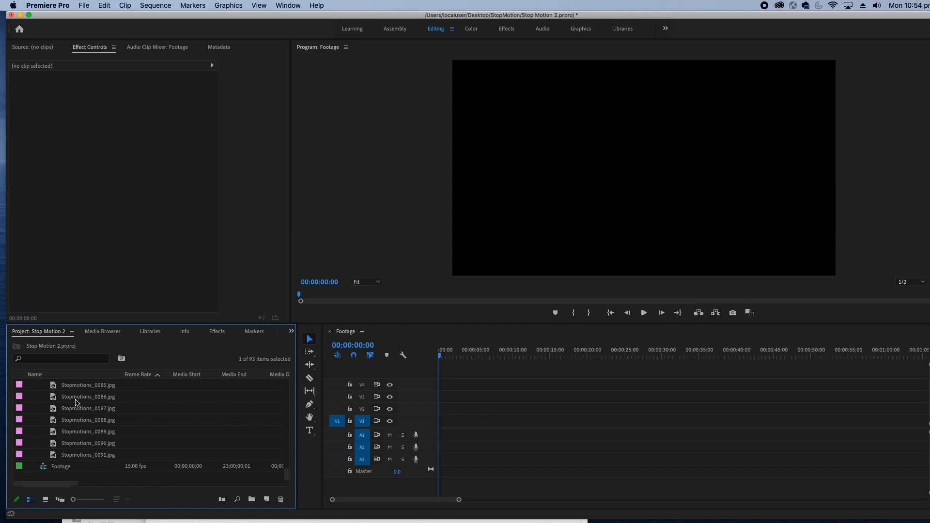
pyautogui.keyDown('shift'); pyautogui.click(76, 456); pyautogui.keyUp('shift')
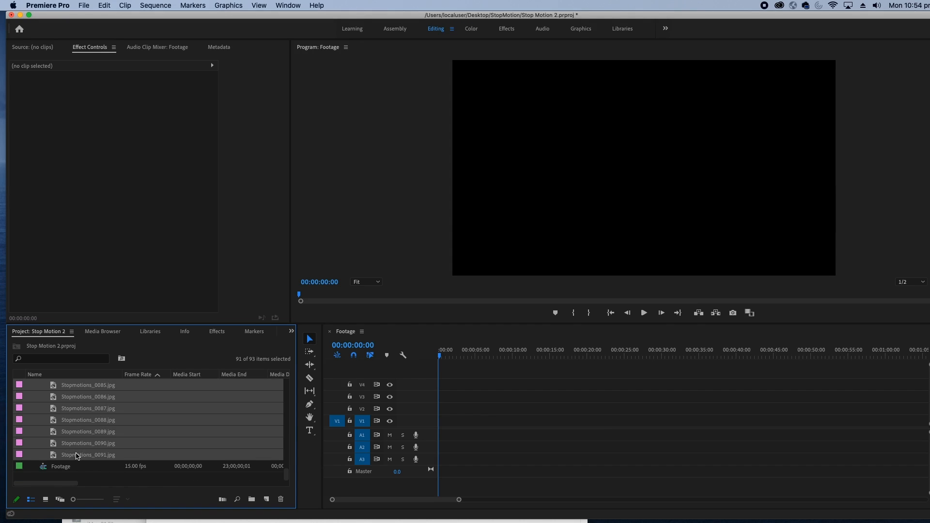
pyautogui.moveTo(76, 400); pyautogui.dragTo(429, 426)
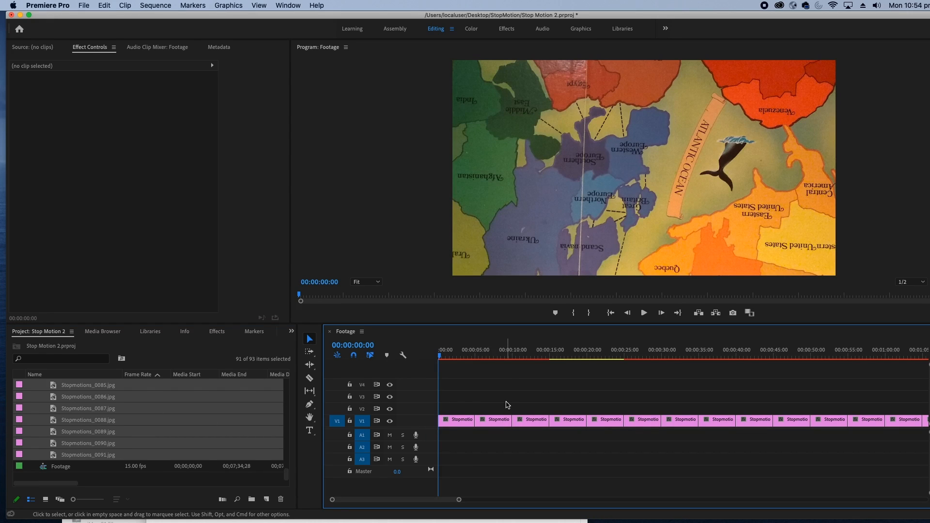
# Select all the timeline clips, set their duration to a single frame and close the gaps between them
pyautogui.click(105, 5)
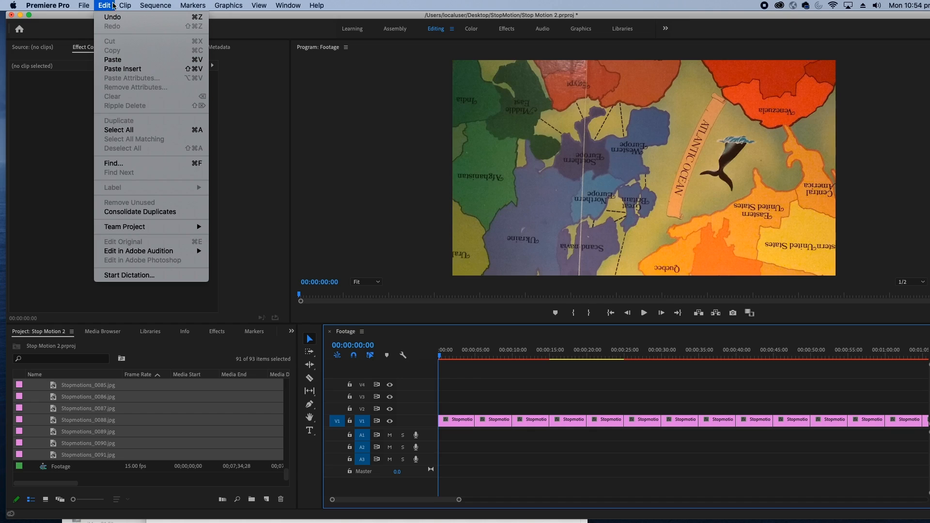
pyautogui.click(128, 130)
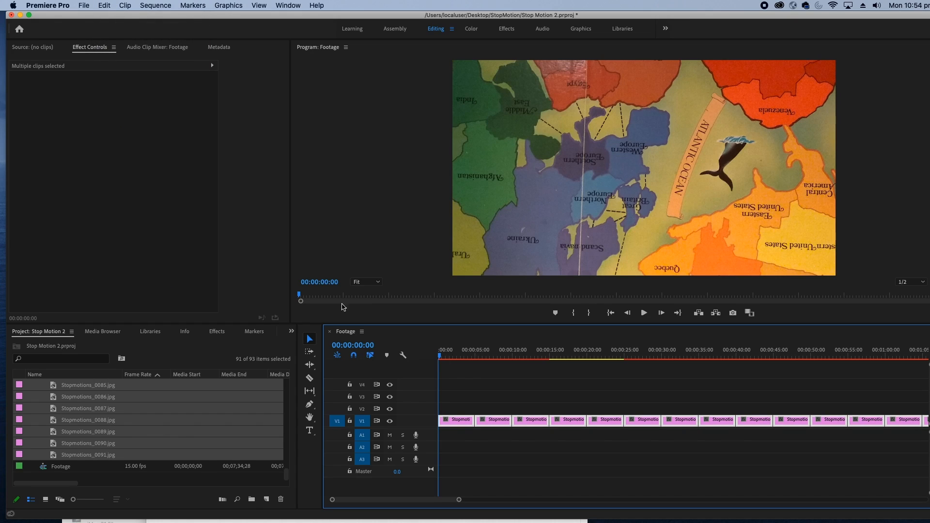
pyautogui.rightClick(451, 420)
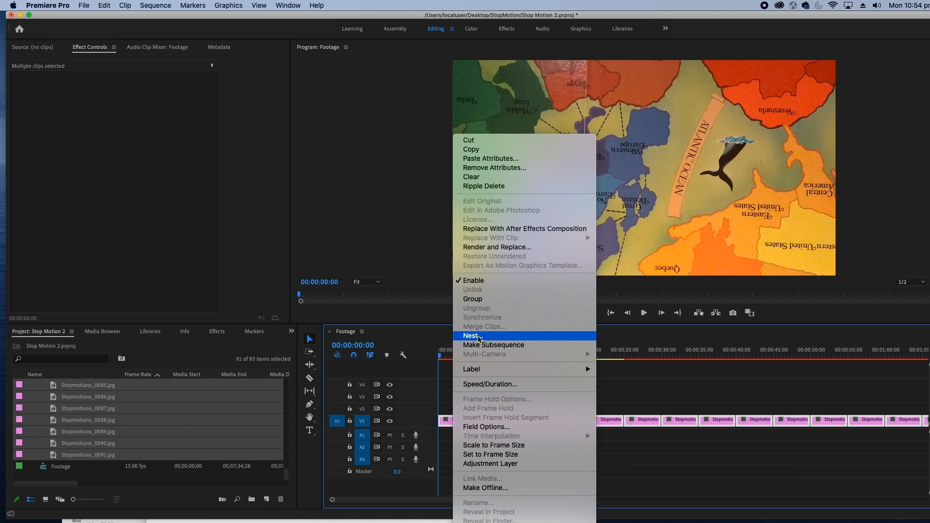
pyautogui.click(477, 385)
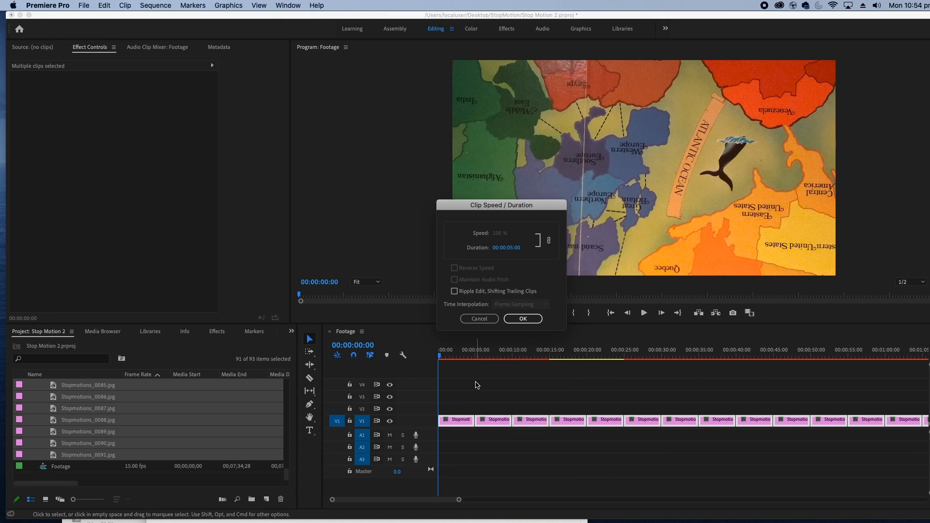
pyautogui.click(498, 249)
pyautogui.write('2')
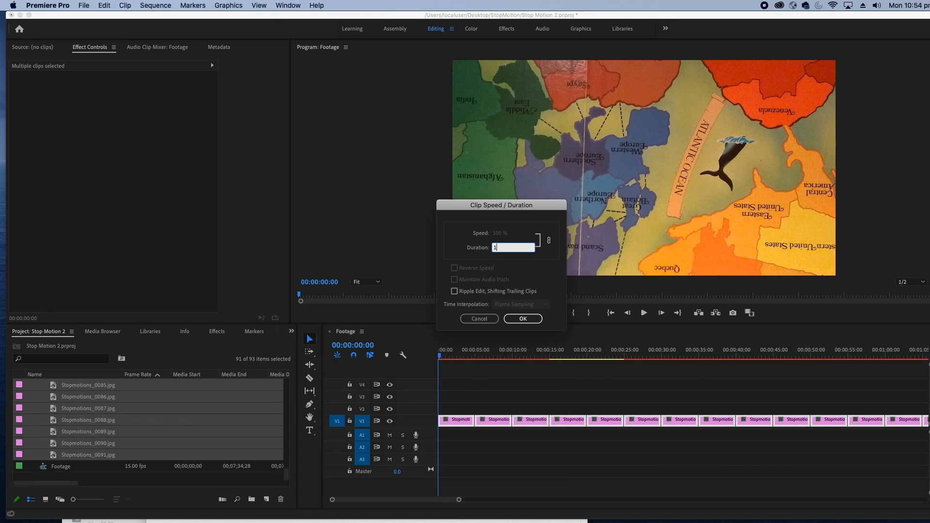
pyautogui.click(521, 320)
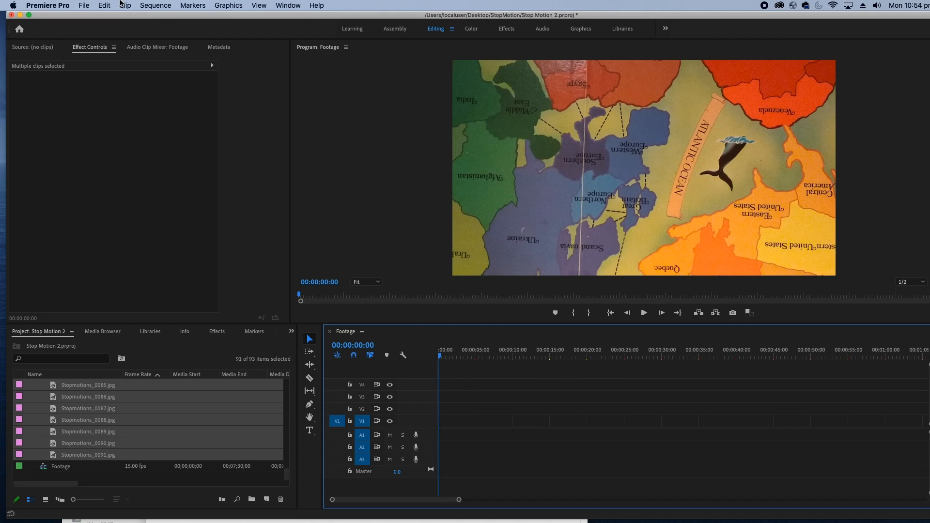
pyautogui.click(146, 4)
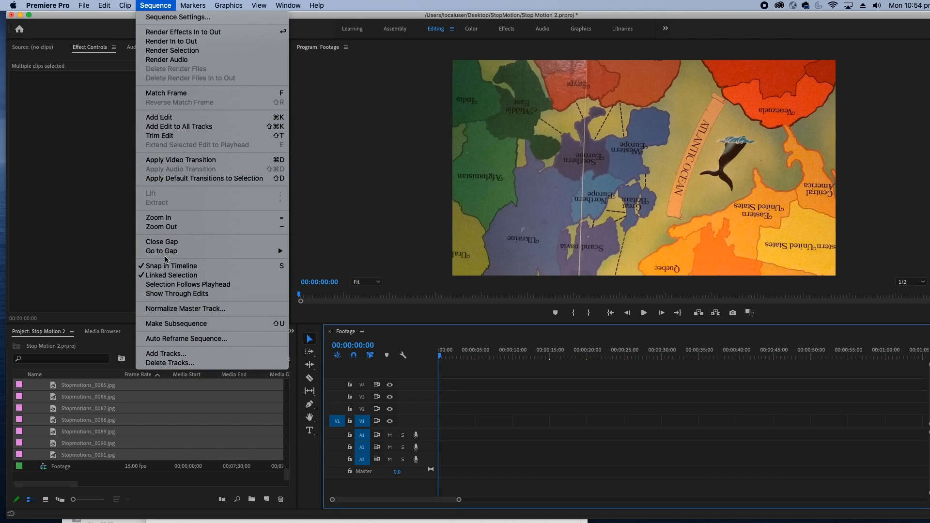
pyautogui.click(165, 245)
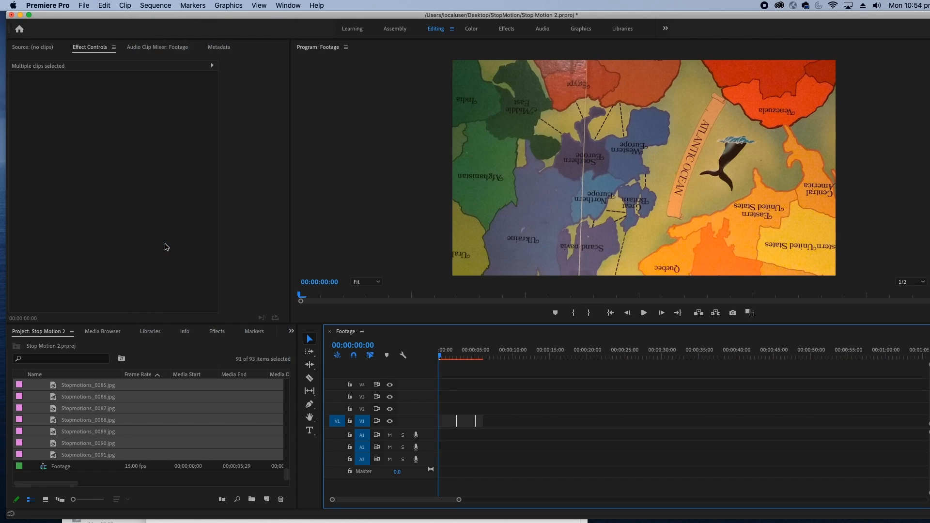
# Zoom in on the timeline clips and play back the animation from the start of the sequence
pyautogui.press('=')
pyautogui.press('=')
pyautogui.press('=')
pyautogui.press('space')
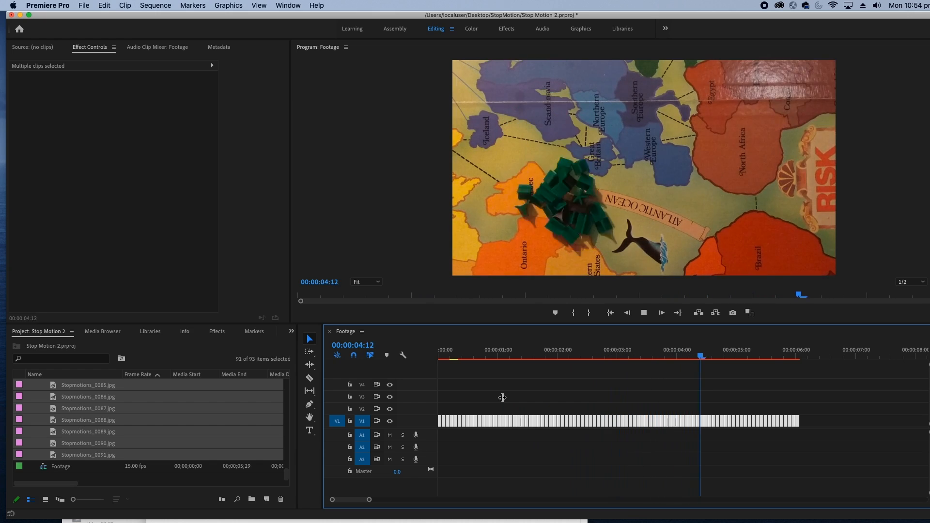
pyautogui.press('space')
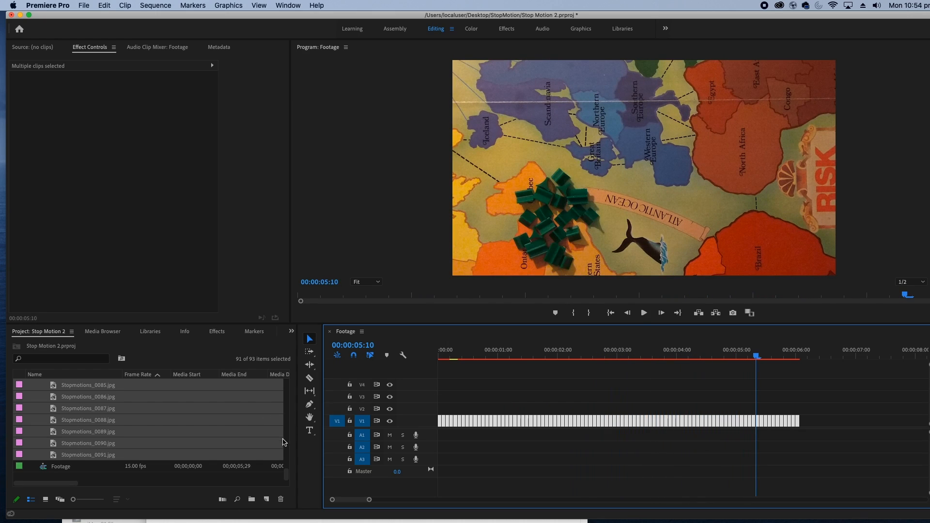
# Delete the photo with the hand in frame (Stopmotions_0074.jpg) at 00:00:04:26 and close the gap it leaves
pyautogui.click(728, 359)
pyautogui.moveTo(728, 359); pyautogui.dragTo(731, 358)
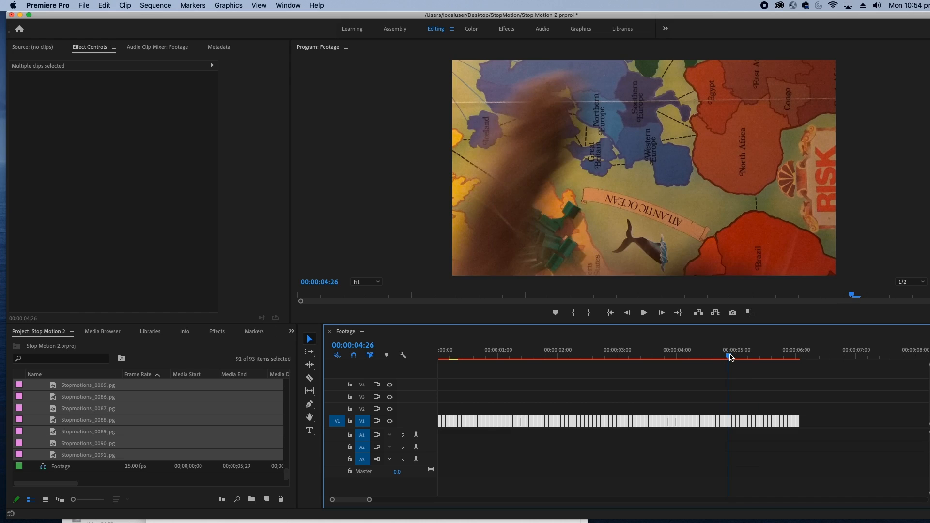
pyautogui.click(746, 401)
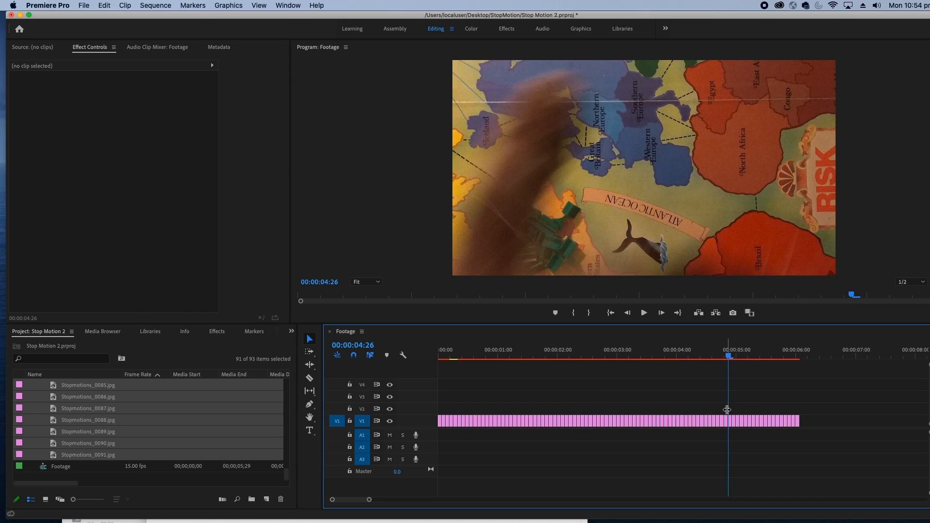
pyautogui.press('=')
pyautogui.click(688, 424)
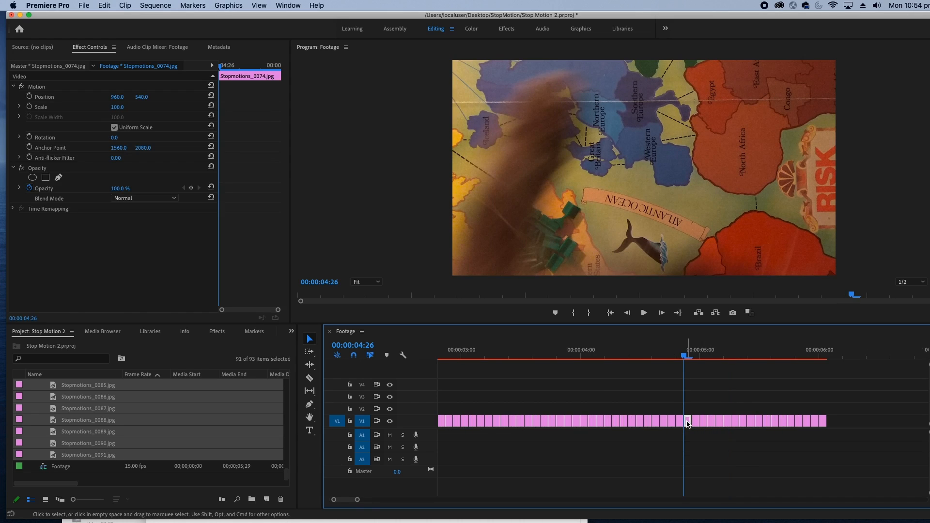
pyautogui.press('Delete')
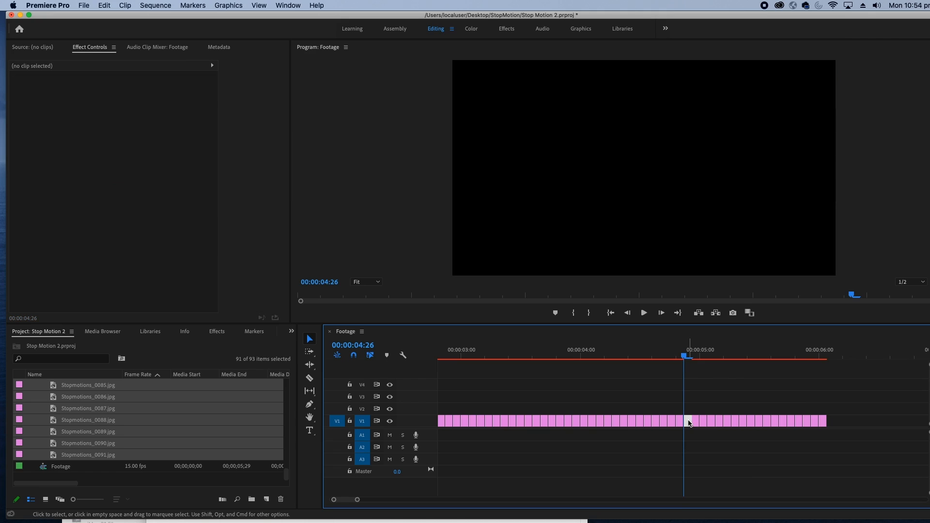
pyautogui.press('Delete')
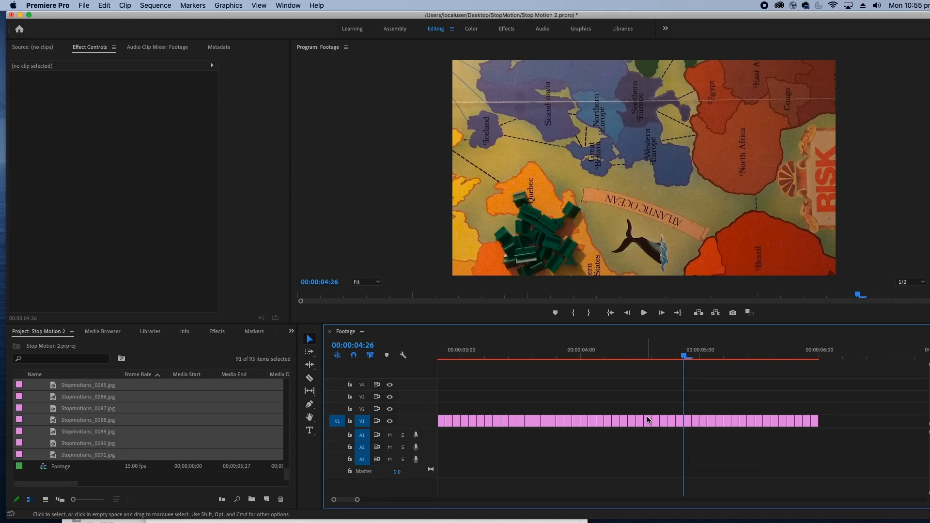
# Select the Stopmotions_0018.jpg clip at 00:00:01:04 on V1 and set its scale to 67
pyautogui.press('-')
pyautogui.moveTo(608, 356); pyautogui.dragTo(506, 373)
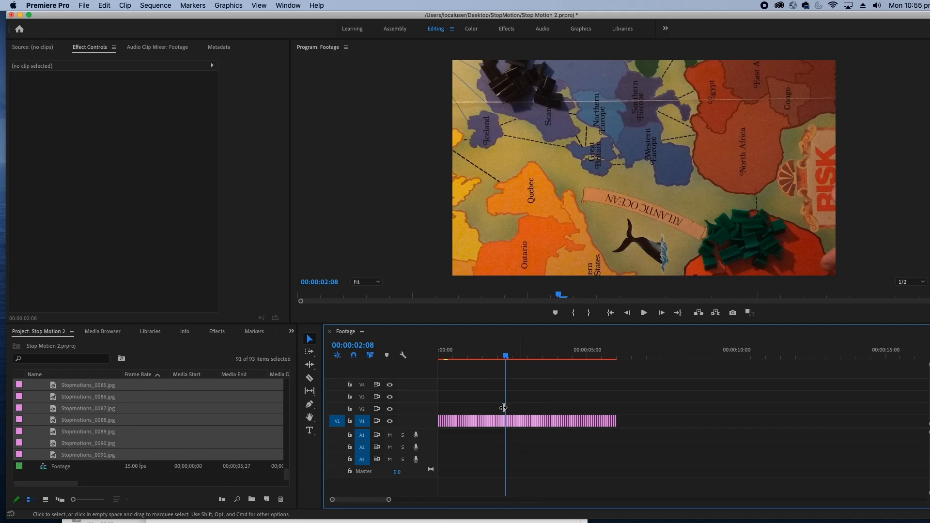
pyautogui.press('=')
pyautogui.click(551, 362)
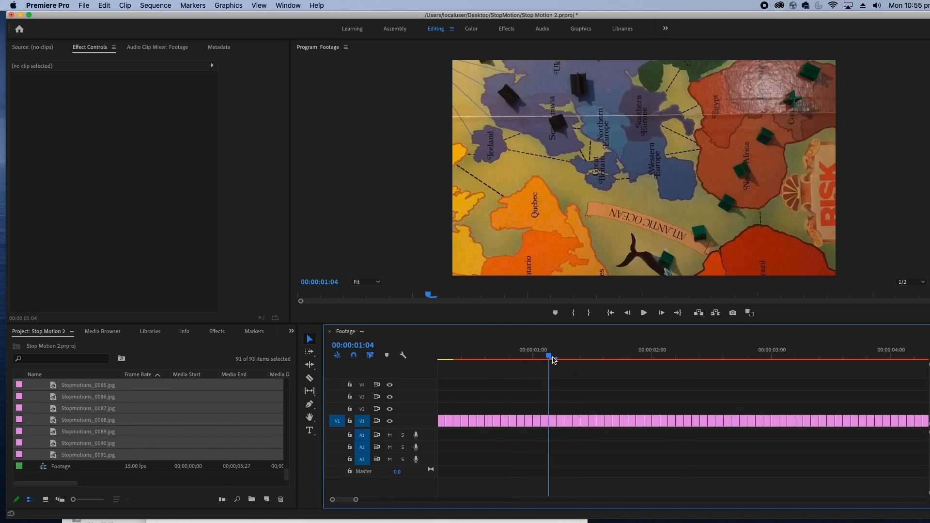
pyautogui.click(553, 421)
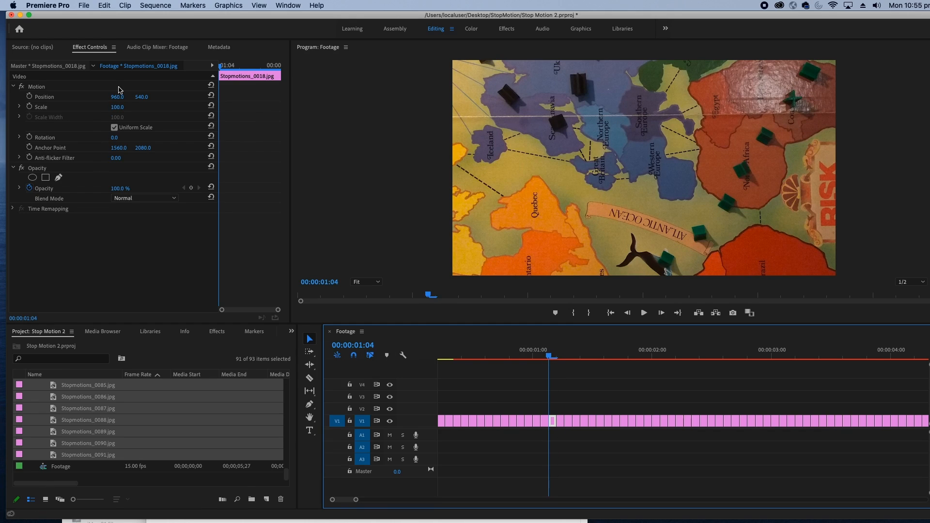
pyautogui.moveTo(118, 107); pyautogui.dragTo(124, 107)
pyautogui.click(124, 107)
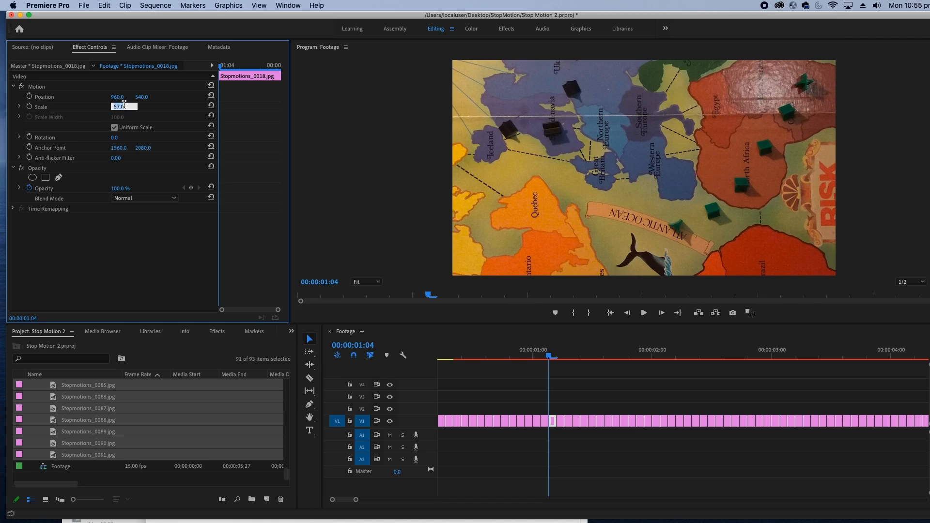
pyautogui.write('67')
pyautogui.press('Return')
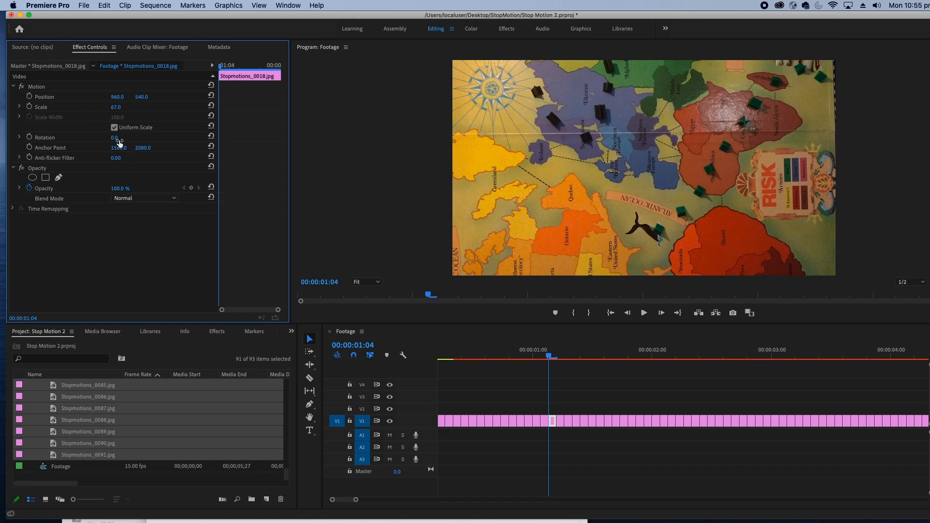
# Rotate the Stopmotions_0018.jpg clip to 90° and set its position to 795, 516 to frame the board
pyautogui.click(116, 138)
pyautogui.write('90')
pyautogui.press('Return')
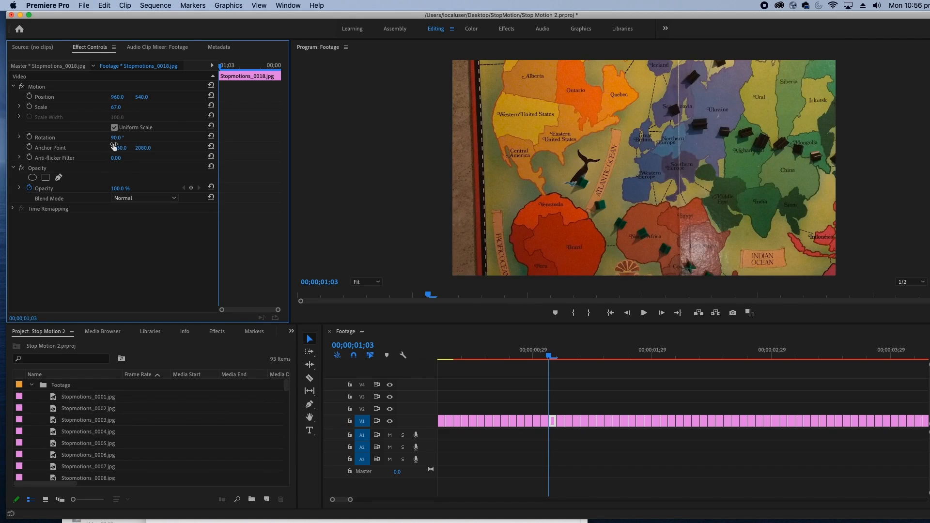
pyautogui.moveTo(118, 97); pyautogui.dragTo(37, 97)
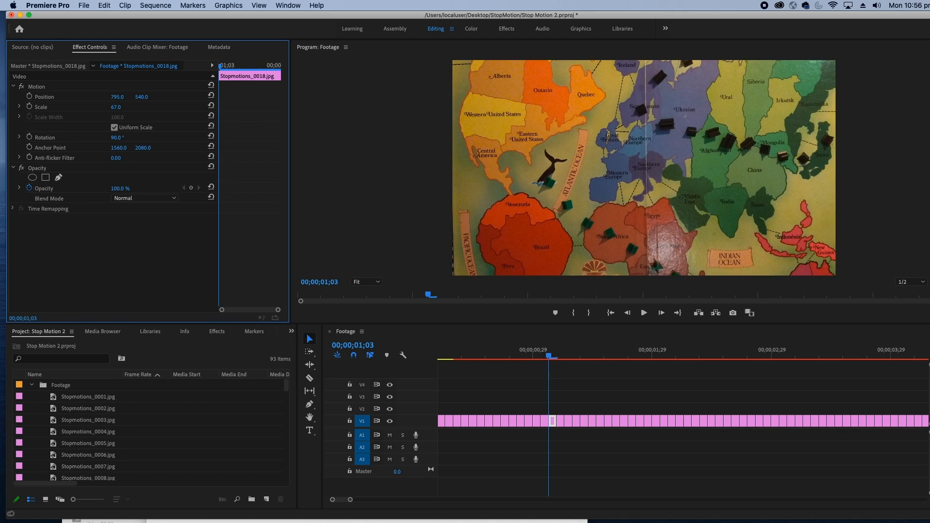
pyautogui.moveTo(140, 97); pyautogui.dragTo(129, 97)
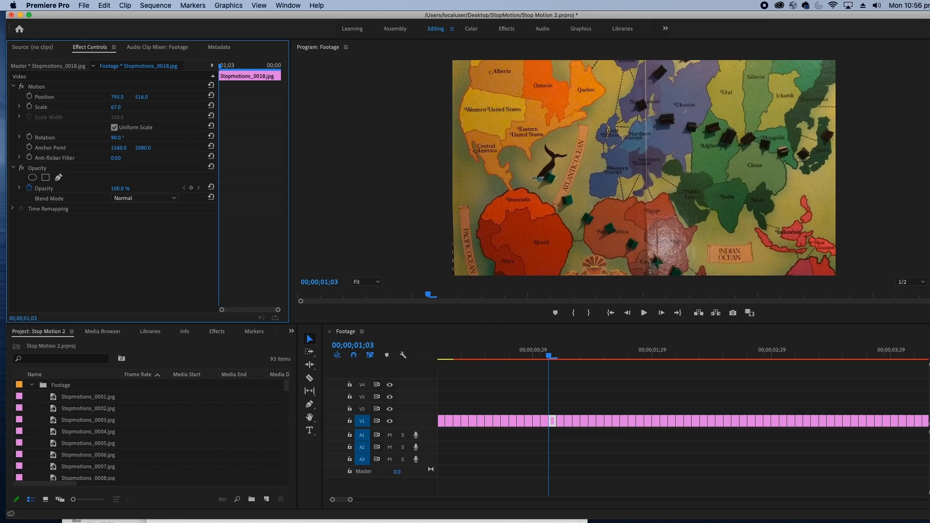
# Copy the adjusted clip and paste its Motion, Opacity and Time Remapping attributes onto all clips in the sequence
pyautogui.click(555, 409)
pyautogui.click(552, 420)
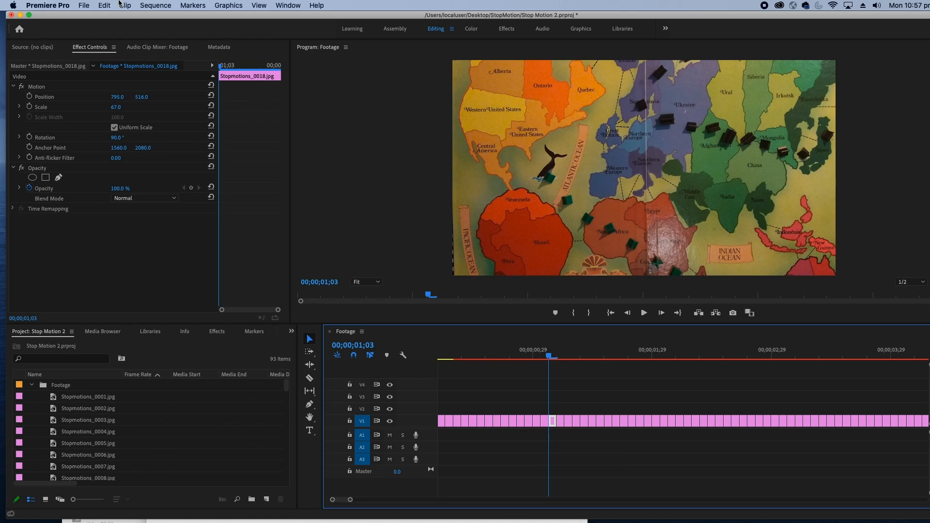
pyautogui.click(104, 5)
pyautogui.click(113, 53)
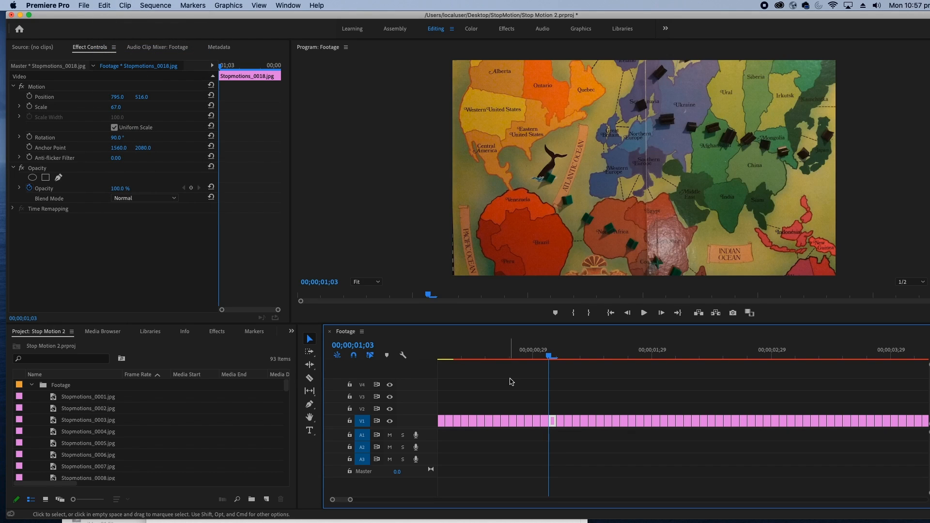
pyautogui.press('super+a')
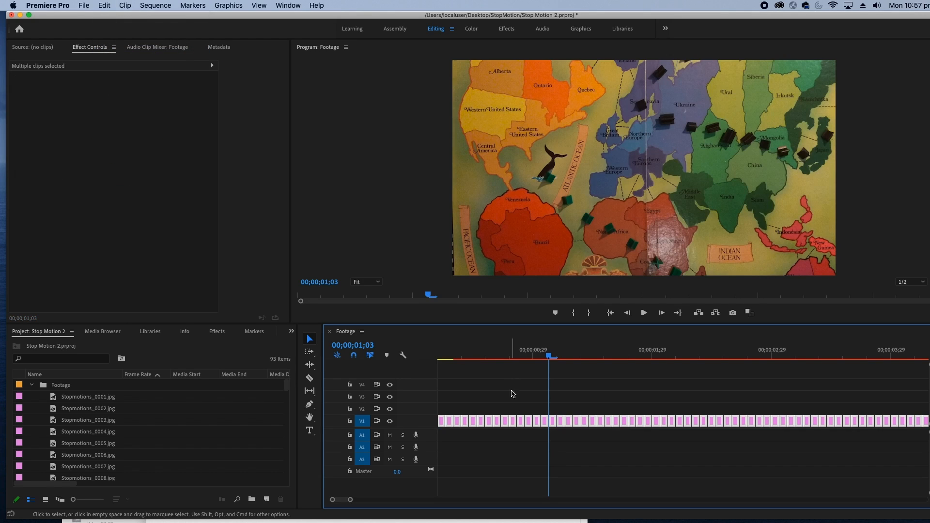
pyautogui.rightClick(554, 423)
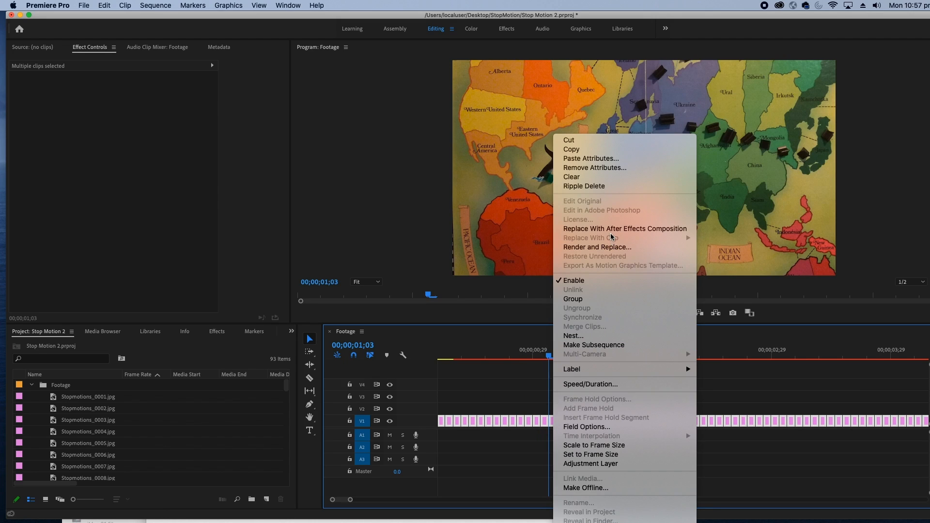
pyautogui.click(590, 159)
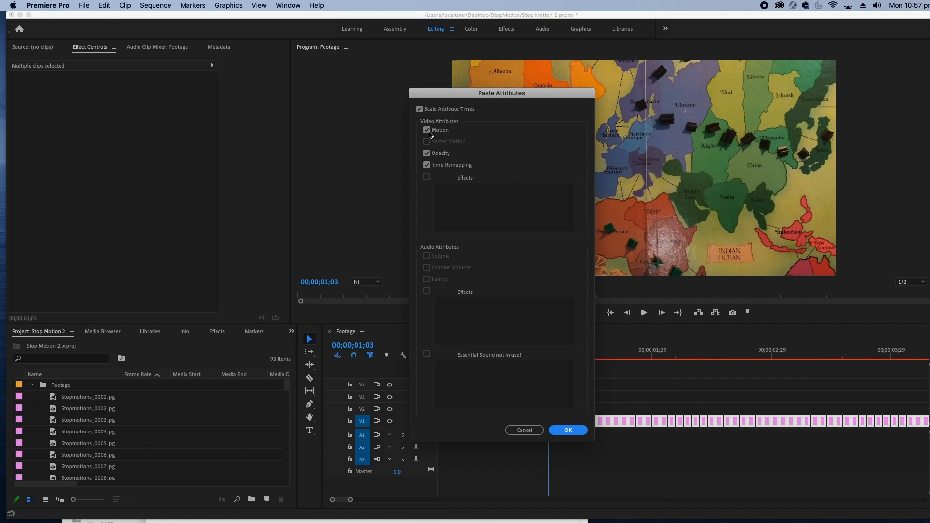
pyautogui.click(564, 436)
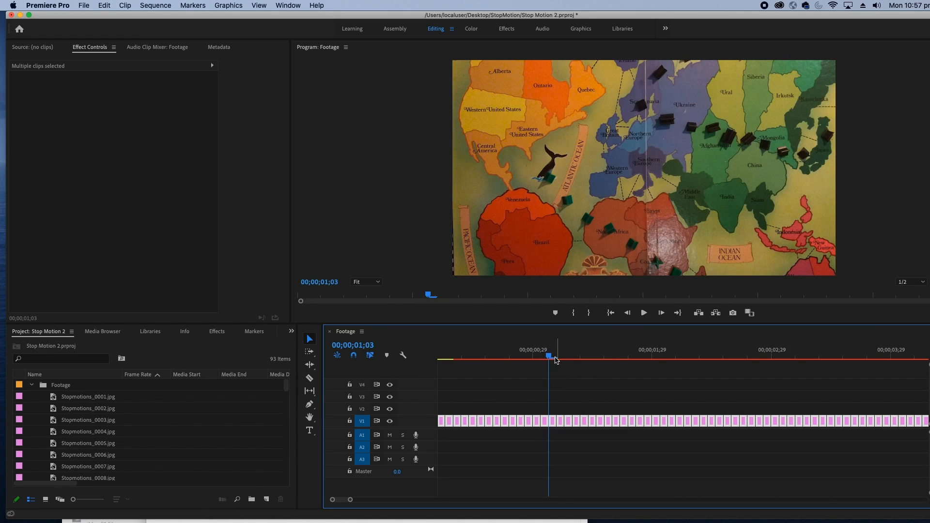
# Play back the reframed animation and stop it to check the new framing
pyautogui.click(582, 356)
pyautogui.moveTo(583, 357); pyautogui.dragTo(491, 351)
pyautogui.press('space')
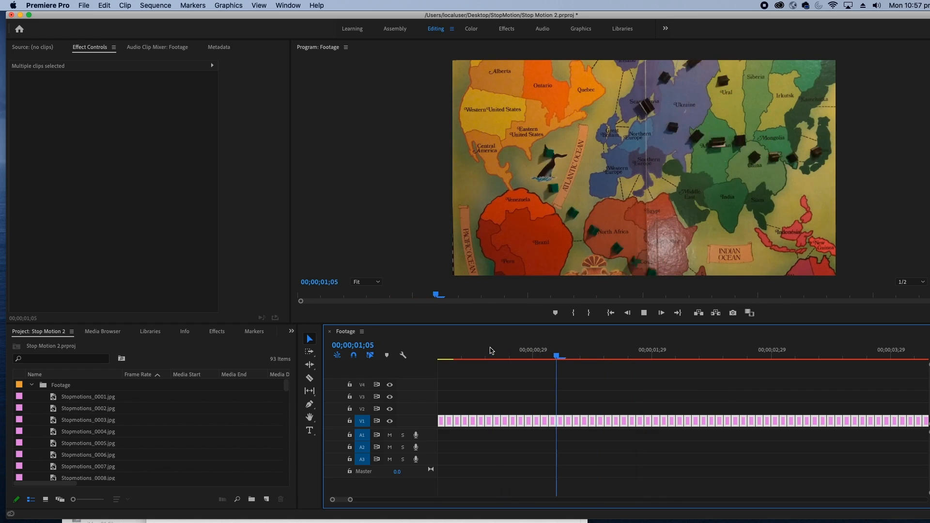
pyautogui.press('space')
# Delete the photo with the hand in frame at 00;00;02;15 and close the gap it leaves
pyautogui.moveTo(750, 351); pyautogui.dragTo(717, 347)
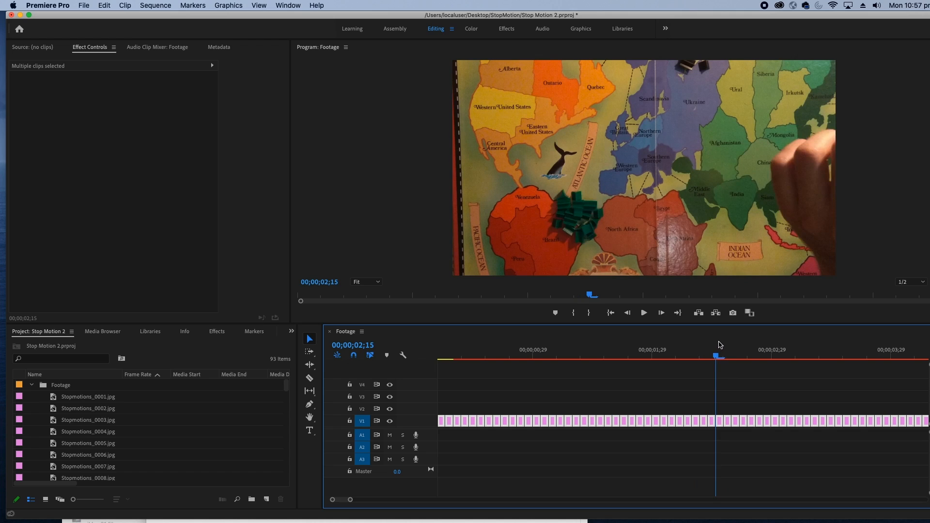
pyautogui.click(716, 409)
pyautogui.click(720, 423)
pyautogui.press('Delete')
pyautogui.click(720, 423)
pyautogui.press('Delete')
# Delete the opening clips before 00;00;00;09 on V1 and close the gap at the start of the sequence
pyautogui.moveTo(718, 355); pyautogui.dragTo(869, 357)
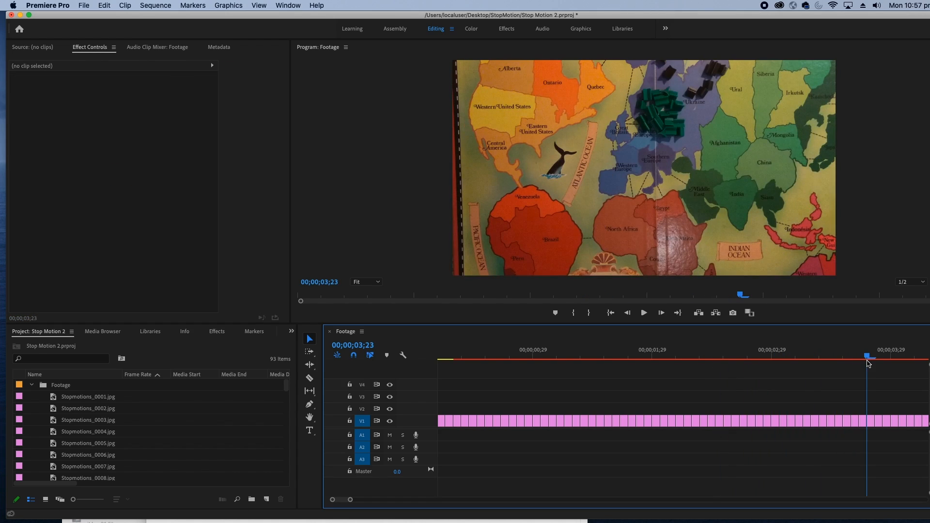
pyautogui.press('-')
pyautogui.moveTo(594, 357); pyautogui.dragTo(439, 357)
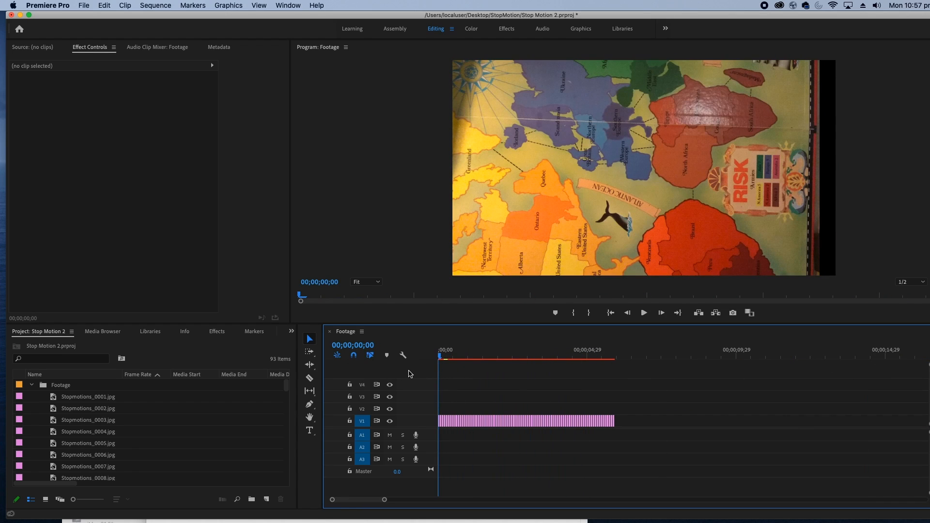
pyautogui.press('=')
pyautogui.click(452, 358)
pyautogui.moveTo(458, 355); pyautogui.dragTo(507, 358)
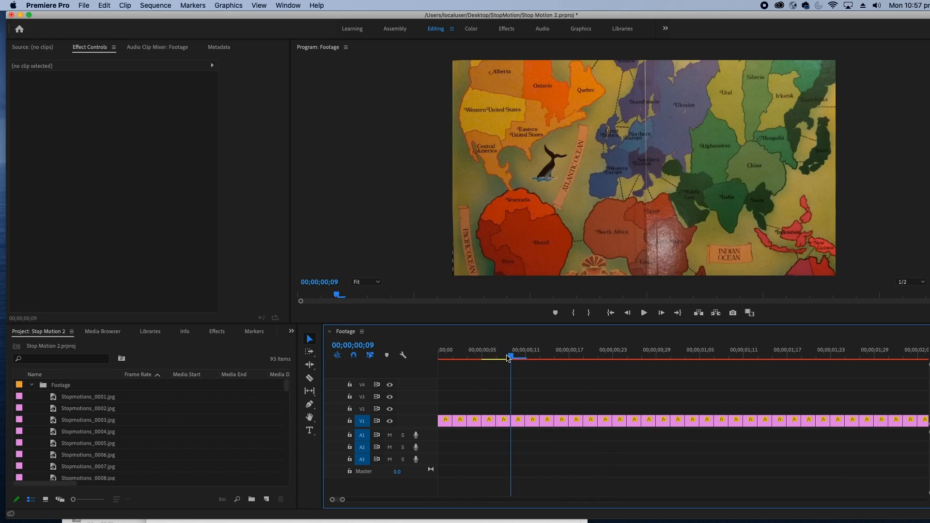
pyautogui.moveTo(505, 399); pyautogui.dragTo(421, 433)
pyautogui.press('Delete')
pyautogui.click(448, 423)
pyautogui.press('Delete')
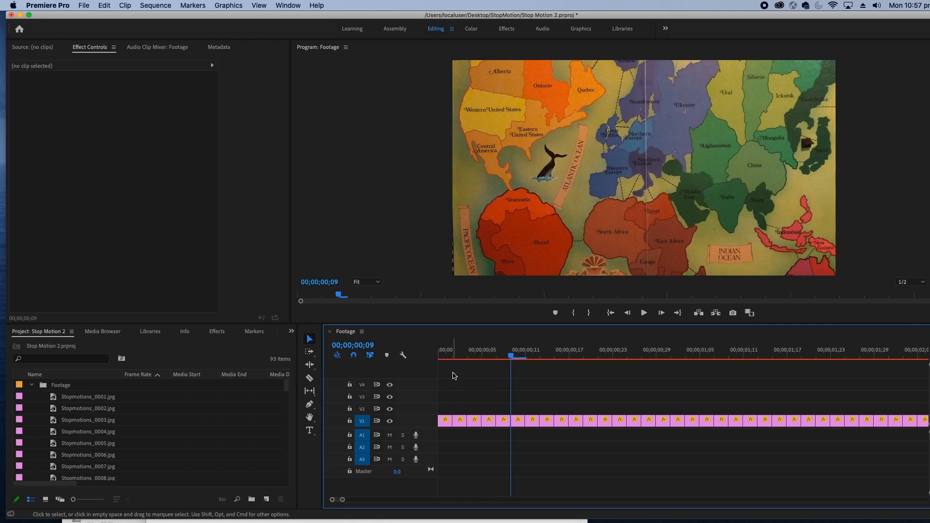
# Scrub through the sequence and compare the board's framing in the neighbouring frames at 00;00;01;19 and 00;00;01;21
pyautogui.moveTo(453, 359); pyautogui.dragTo(772, 361)
pyautogui.press('-')
pyautogui.press('-')
pyautogui.press('-')
pyautogui.moveTo(486, 360)
pyautogui.mouseDown()
pyautogui.moveTo(593, 357)
pyautogui.moveTo(481, 369)
pyautogui.moveTo(493, 368)
pyautogui.mouseUp()
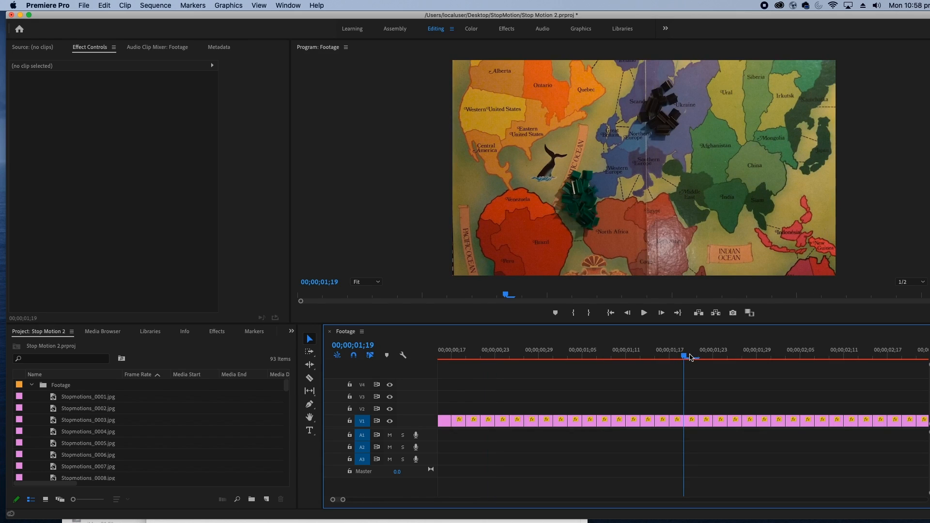
pyautogui.click(698, 357)
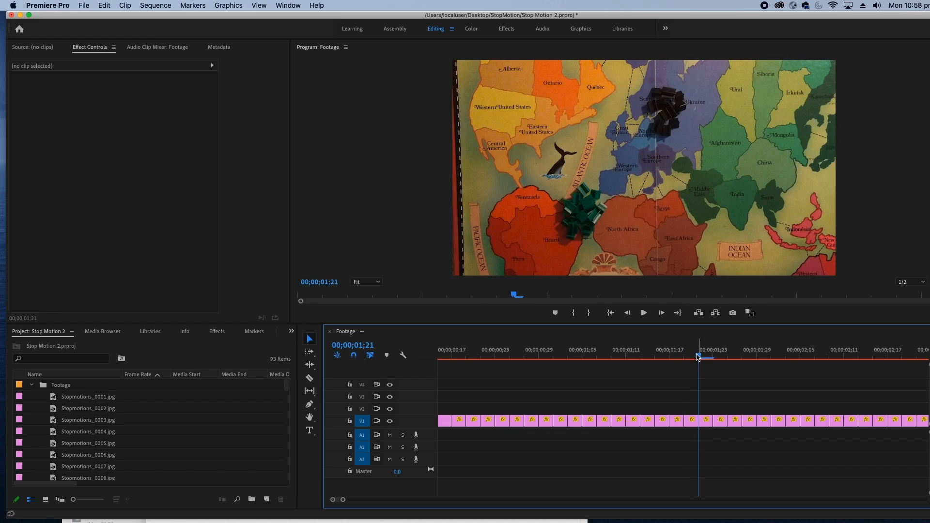
pyautogui.click(686, 357)
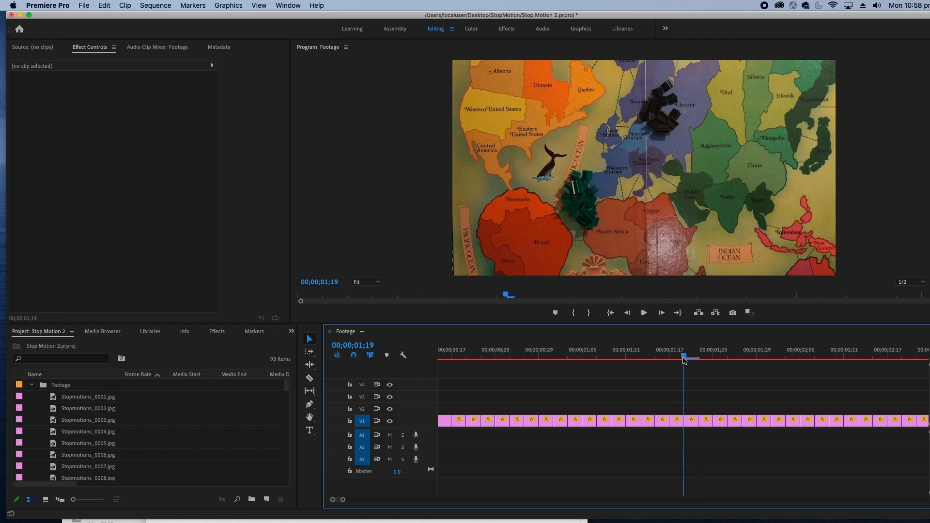
pyautogui.click(696, 358)
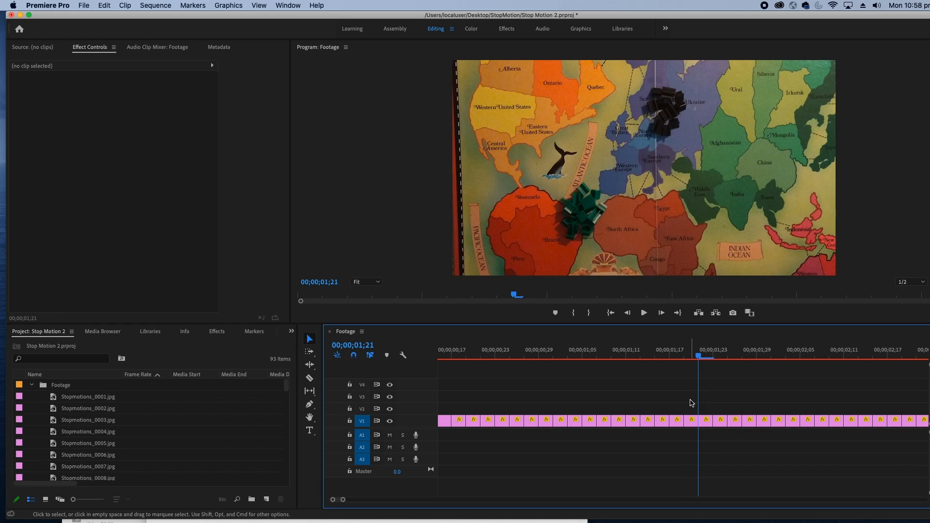
# Move the Stopmotions_0031.jpg clip onto V2 above the clip at 00;00;01;21 and lower its opacity to 48%
pyautogui.click(705, 420)
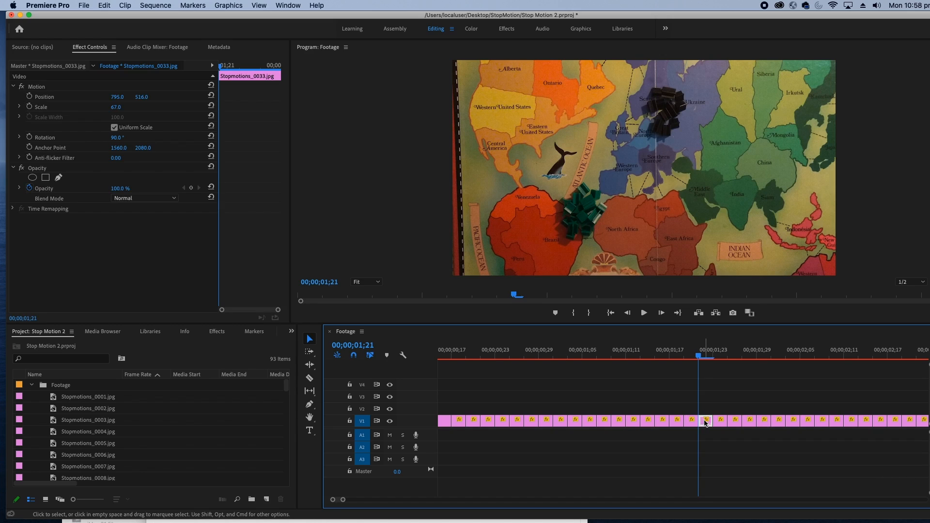
pyautogui.moveTo(692, 420); pyautogui.dragTo(705, 409)
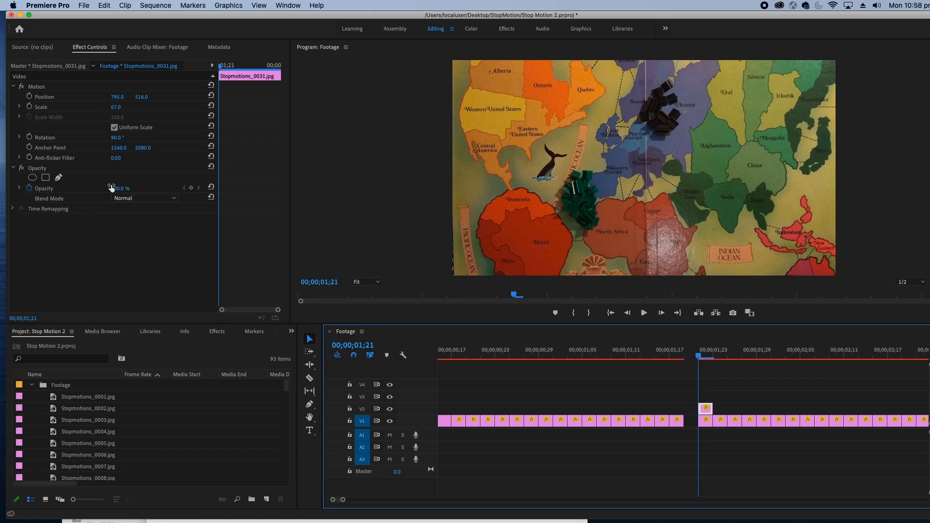
pyautogui.moveTo(119, 188); pyautogui.dragTo(91, 189)
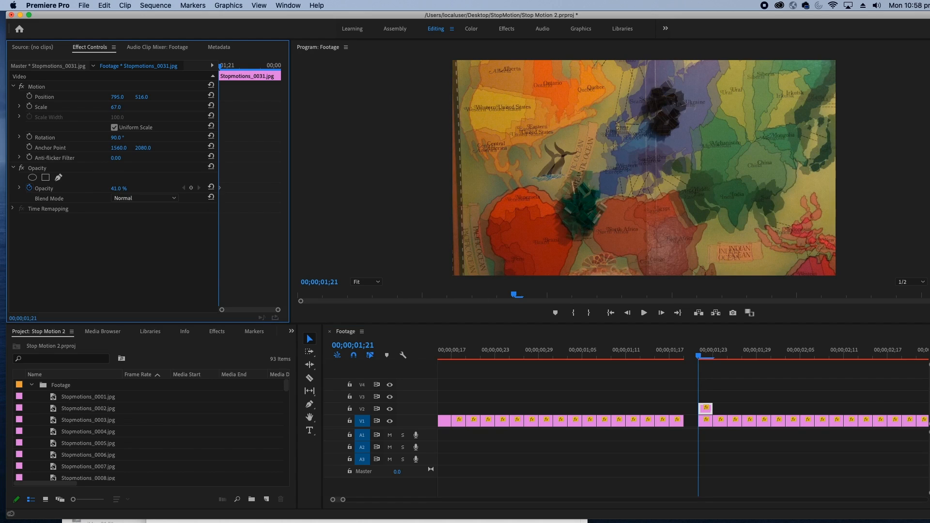
pyautogui.moveTo(91, 189); pyautogui.dragTo(94, 189)
# Set the rotation of the Stopmotions_0031.jpg overlay on V2 to 89°
pyautogui.moveTo(116, 138); pyautogui.dragTo(114, 137)
pyautogui.click(118, 138)
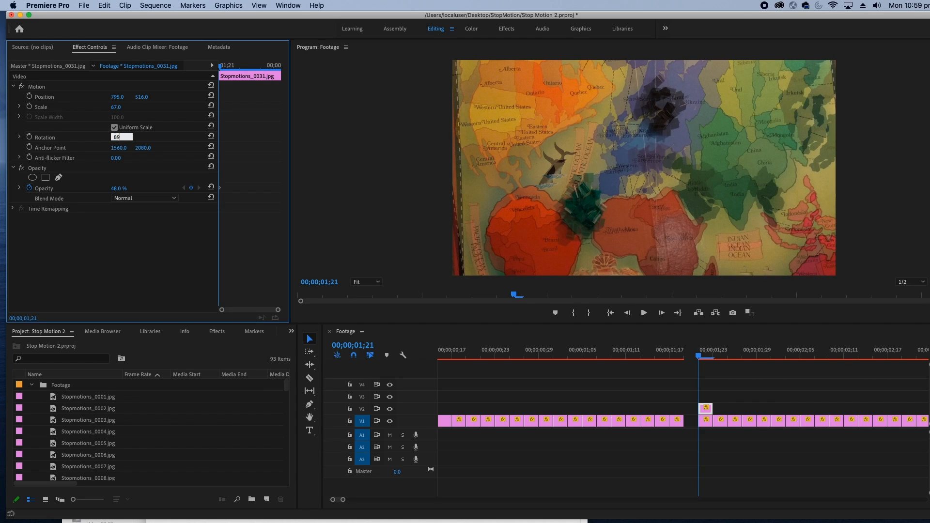
pyautogui.write('89')
pyautogui.press('Return')
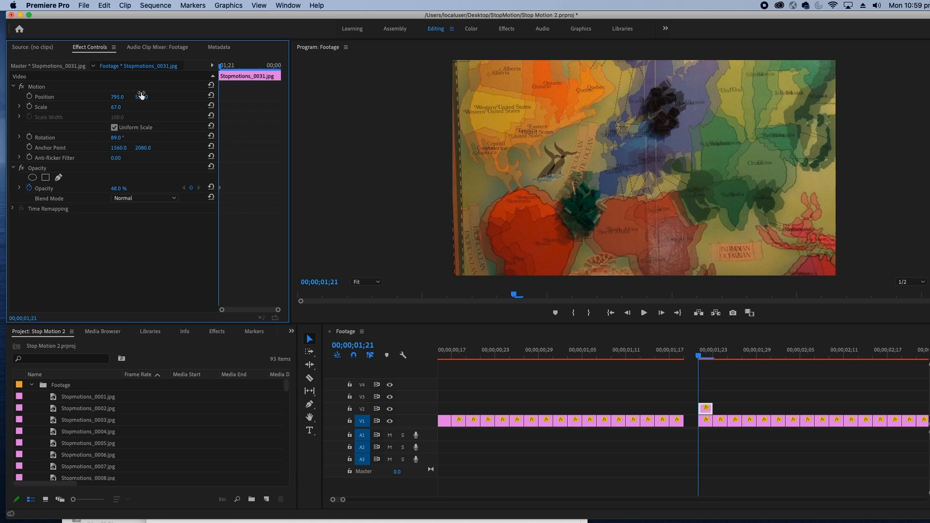
# Align the V2 overlay with the photo beneath at position 843, 504, rotation 90° and opacity 54%, toggling V2's visibility to compare
pyautogui.moveTo(142, 97); pyautogui.dragTo(137, 97)
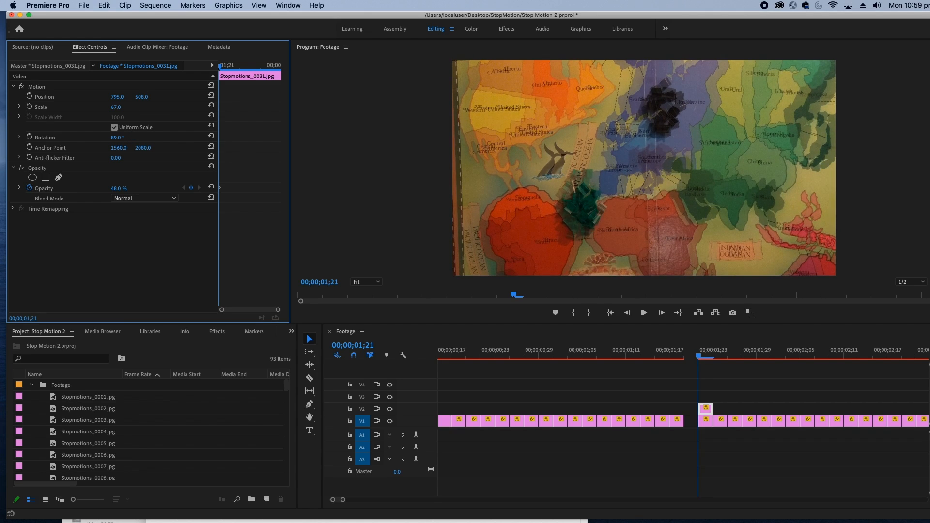
pyautogui.moveTo(118, 97); pyautogui.dragTo(142, 96)
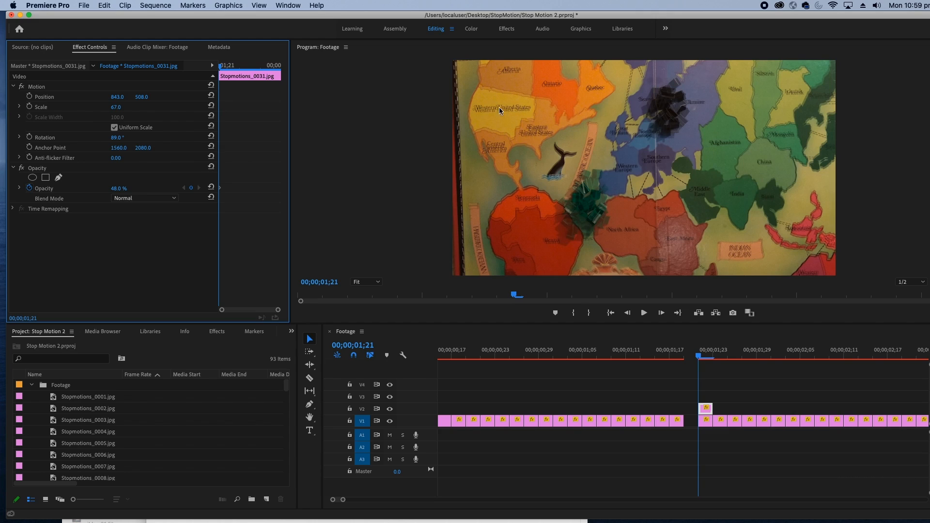
pyautogui.click(119, 138)
pyautogui.press('Return')
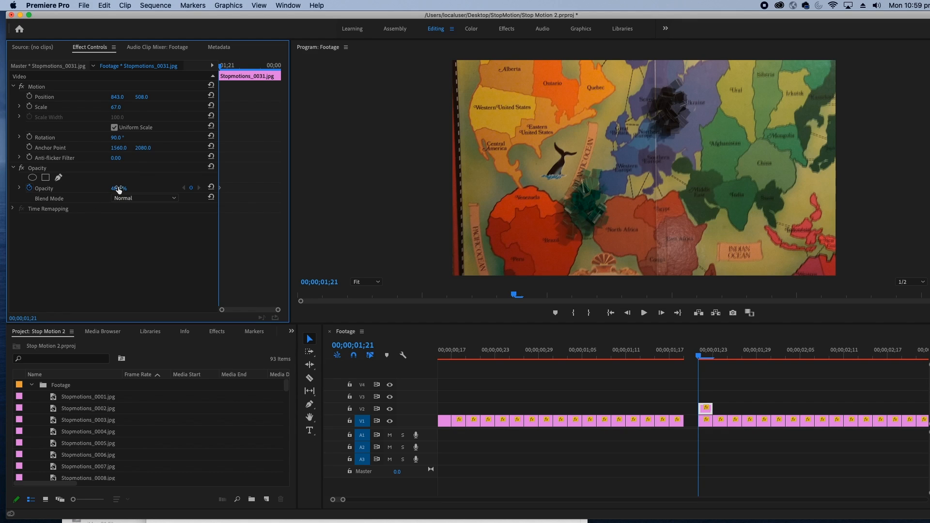
pyautogui.moveTo(118, 188)
pyautogui.mouseDown()
pyautogui.moveTo(97, 188)
pyautogui.moveTo(145, 189)
pyautogui.moveTo(97, 189)
pyautogui.moveTo(145, 189)
pyautogui.moveTo(97, 189)
pyautogui.moveTo(122, 189)
pyautogui.mouseUp()
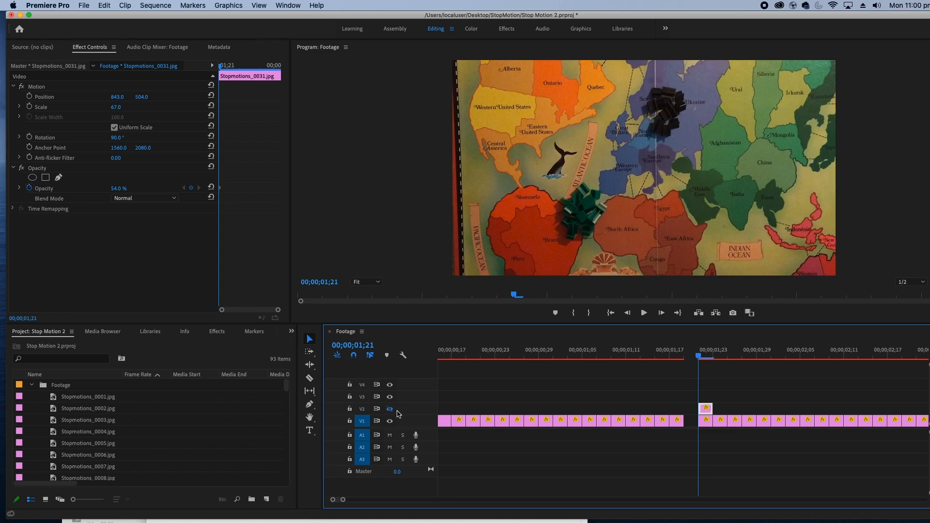
pyautogui.click(390, 409)
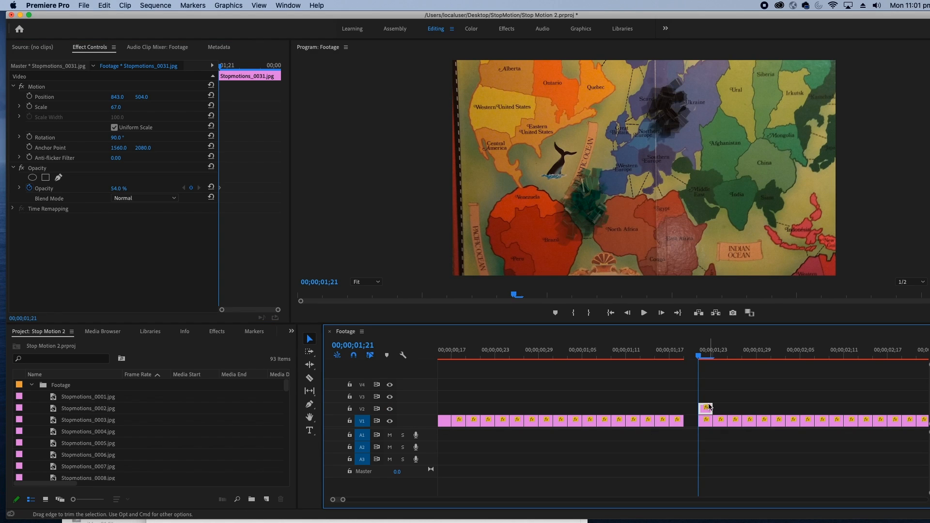
# Move the V2 clip back over the gap at 00;00;01;19 and restore its opacity to 100%
pyautogui.moveTo(710, 408); pyautogui.dragTo(695, 407)
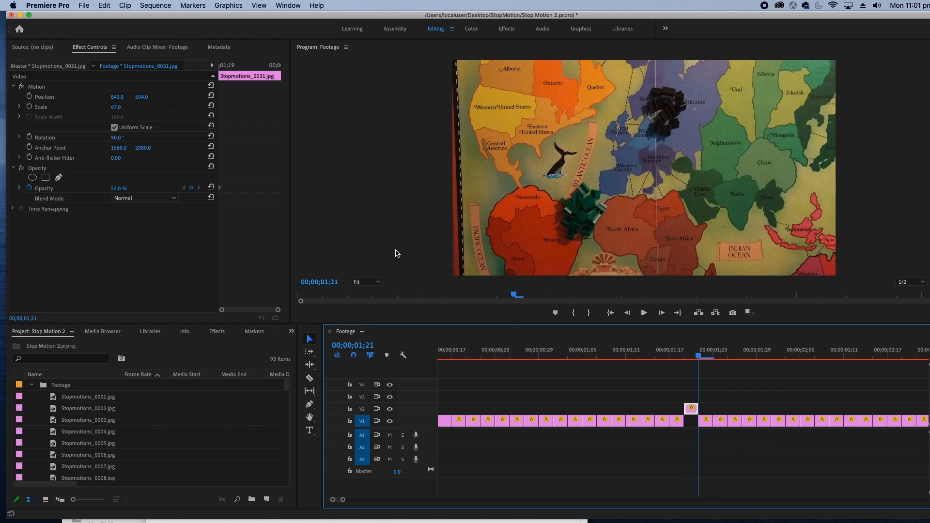
pyautogui.press('Left')
pyautogui.press('Left')
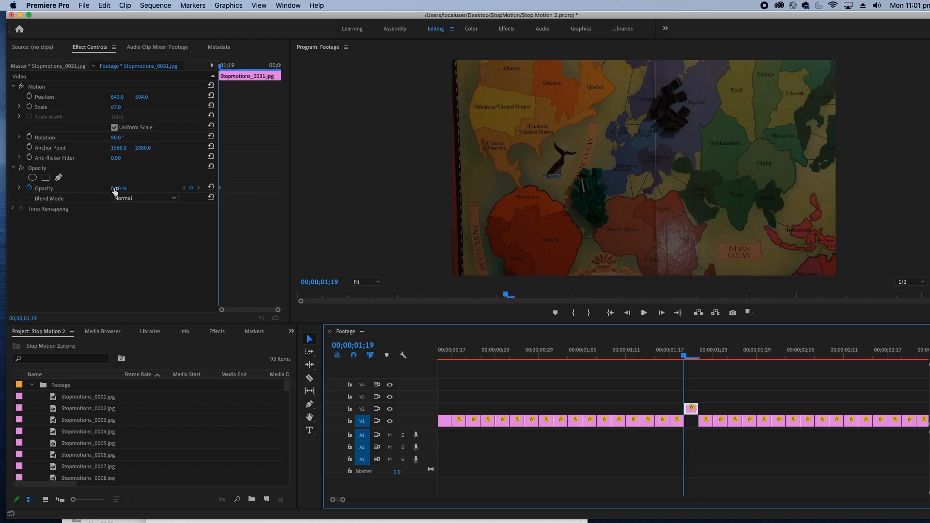
pyautogui.moveTo(115, 189); pyautogui.dragTo(125, 189)
pyautogui.click(191, 188)
pyautogui.click(687, 361)
pyautogui.moveTo(696, 395); pyautogui.dragTo(728, 443)
pyautogui.click(774, 422)
pyautogui.moveTo(778, 397); pyautogui.dragTo(809, 454)
# Apply the aligned V2 clip's attributes to all V1 clips before 00;00;01;19 and scrub the sequence to check the framing
pyautogui.click(692, 409)
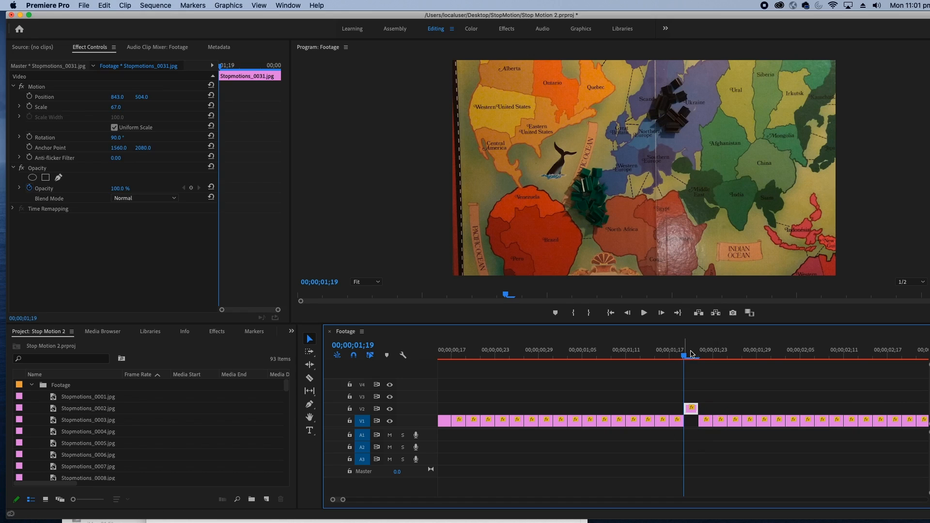
pyautogui.press('-')
pyautogui.press('-')
pyautogui.press('-')
pyautogui.press('=')
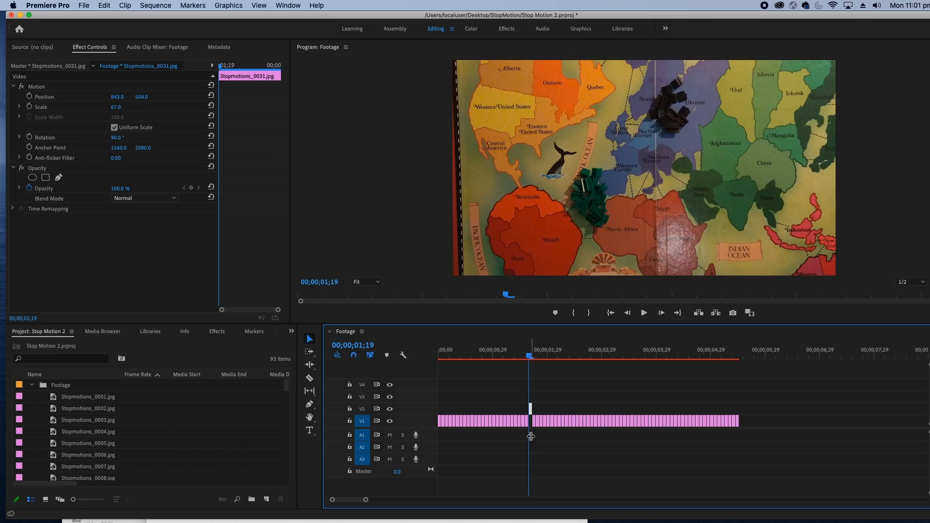
pyautogui.moveTo(531, 434); pyautogui.dragTo(442, 422)
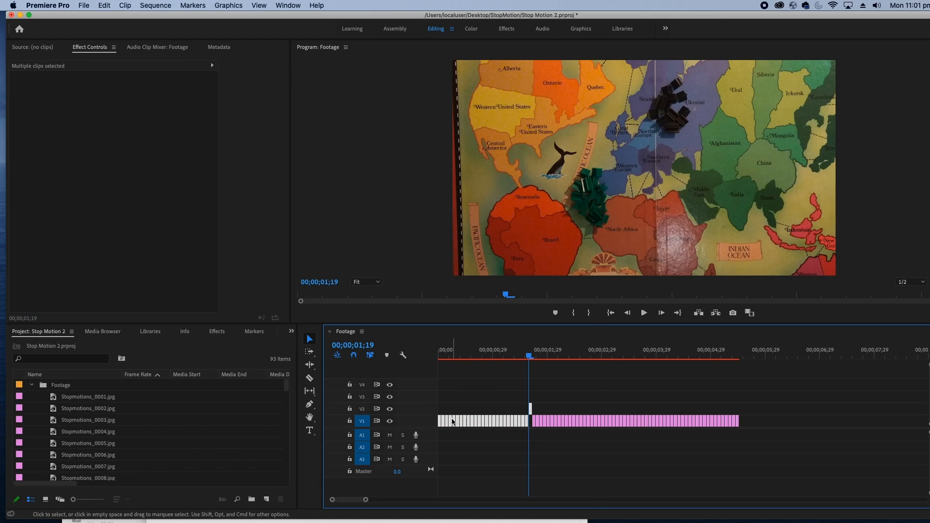
pyautogui.rightClick(452, 422)
pyautogui.click(483, 161)
pyautogui.click(568, 430)
pyautogui.moveTo(528, 360)
pyautogui.mouseDown()
pyautogui.moveTo(443, 357)
pyautogui.moveTo(543, 354)
pyautogui.mouseUp()
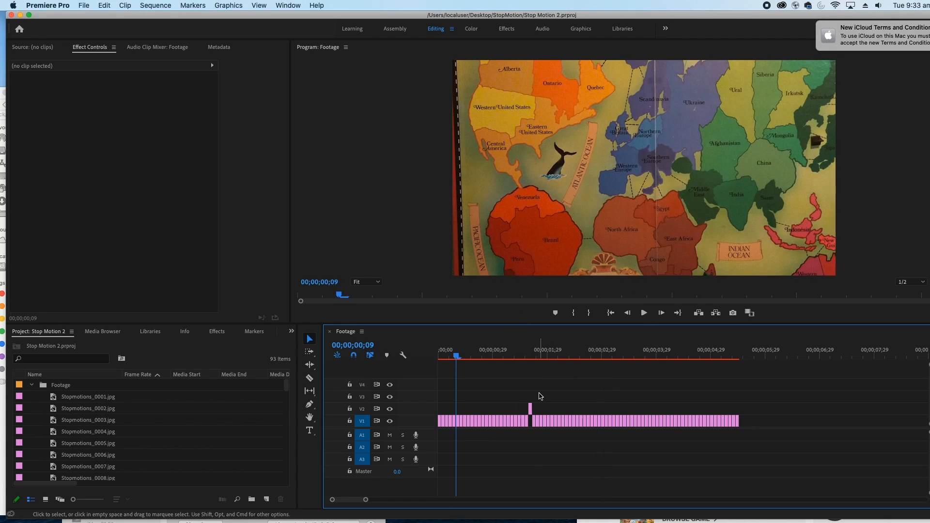
# Open the media export settings for the Footage sequence
pyautogui.click(71, 5)
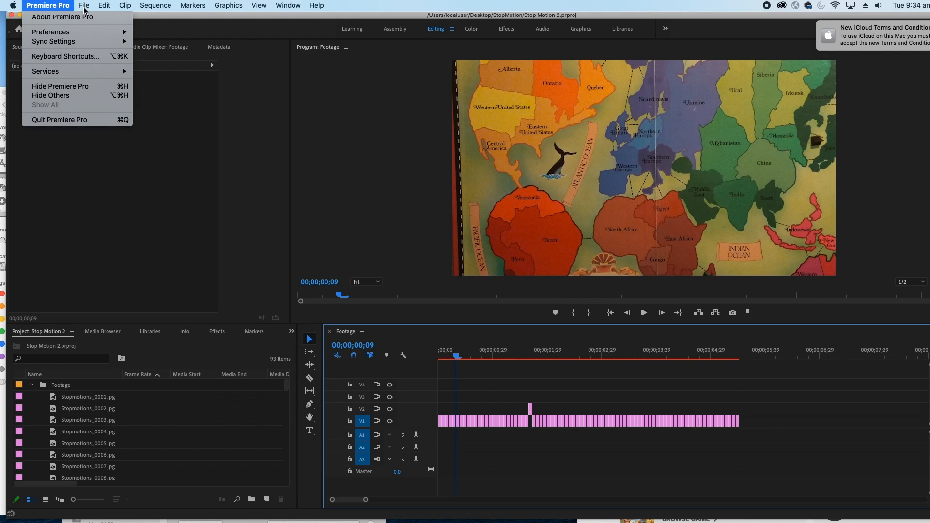
pyautogui.moveTo(84, 6)
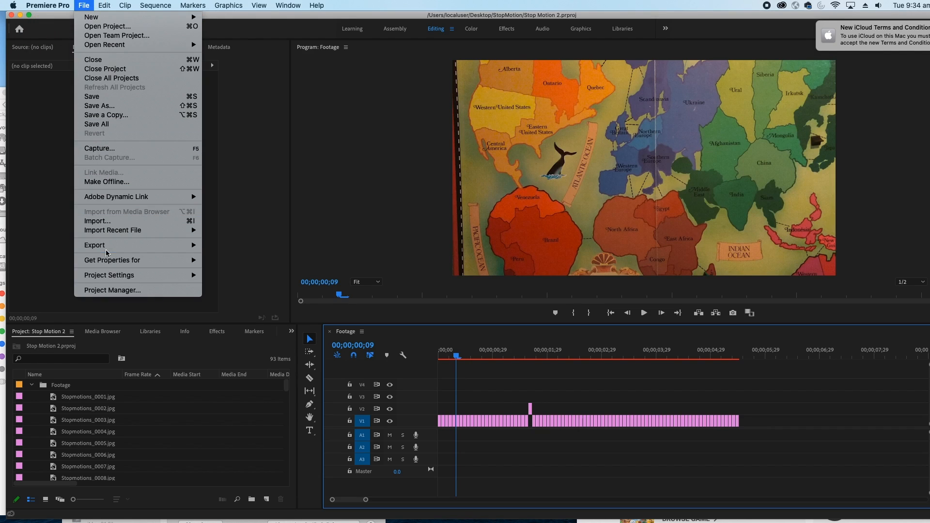
pyautogui.moveTo(112, 246)
pyautogui.click(215, 246)
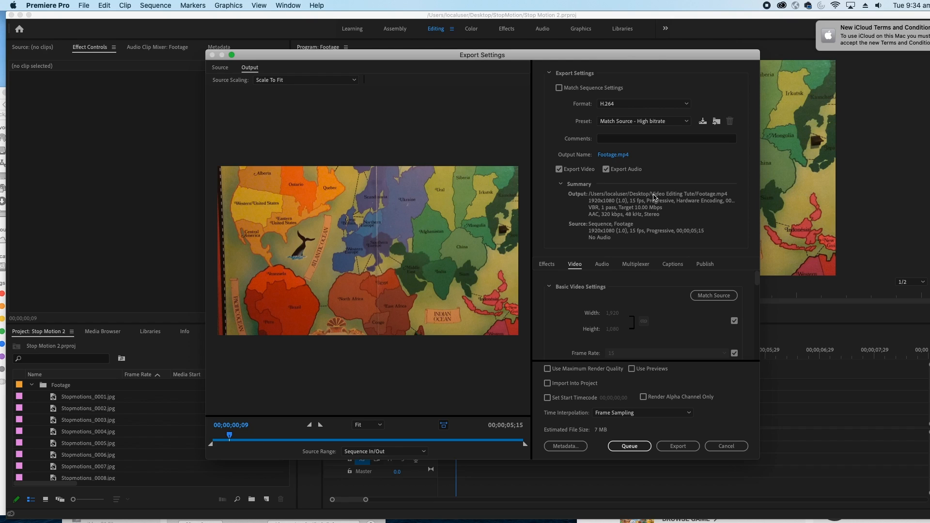
# Export the sequence as Footage.mp4 in H.264 format with the Match Source - High bitrate preset
pyautogui.click(640, 122)
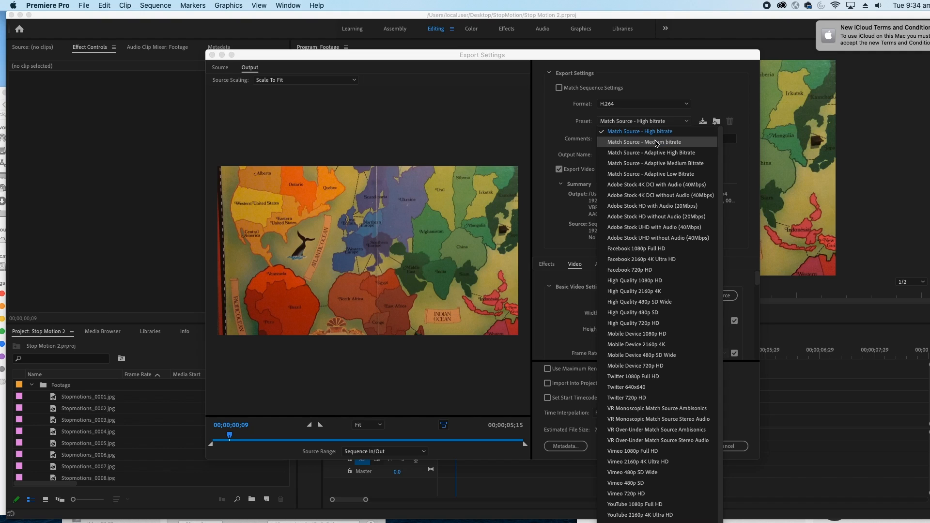
pyautogui.click(657, 142)
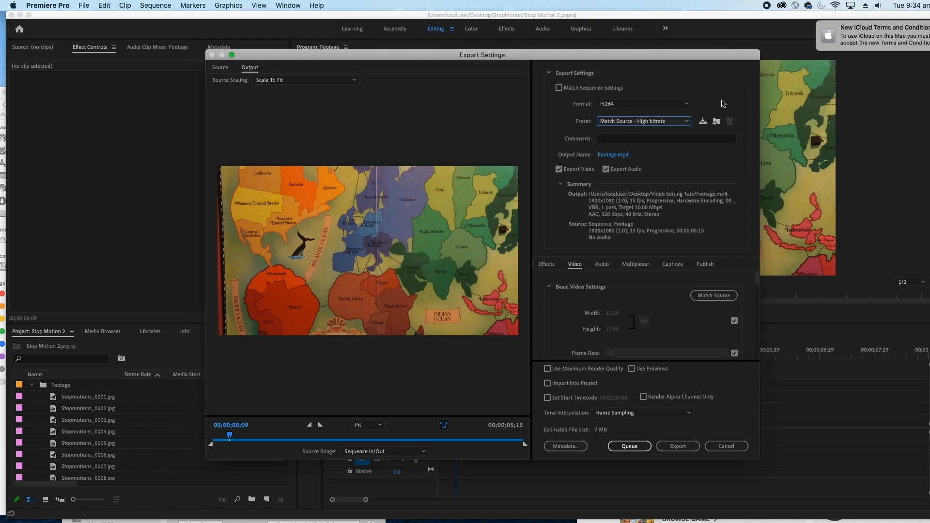
pyautogui.click(639, 105)
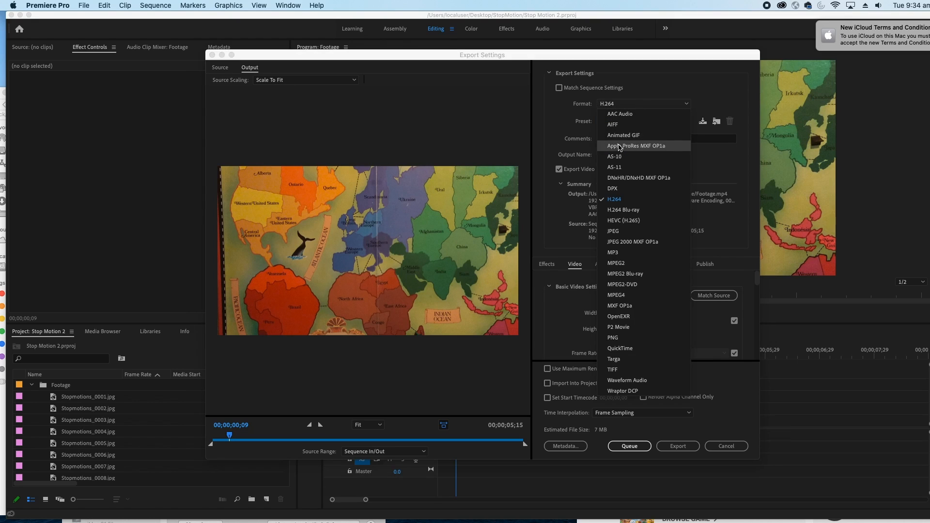
pyautogui.click(601, 110)
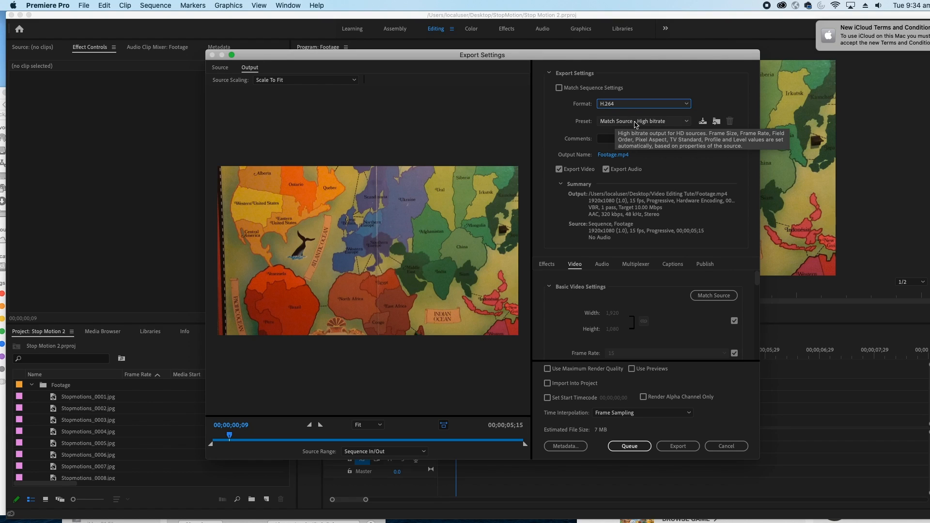
pyautogui.click(635, 124)
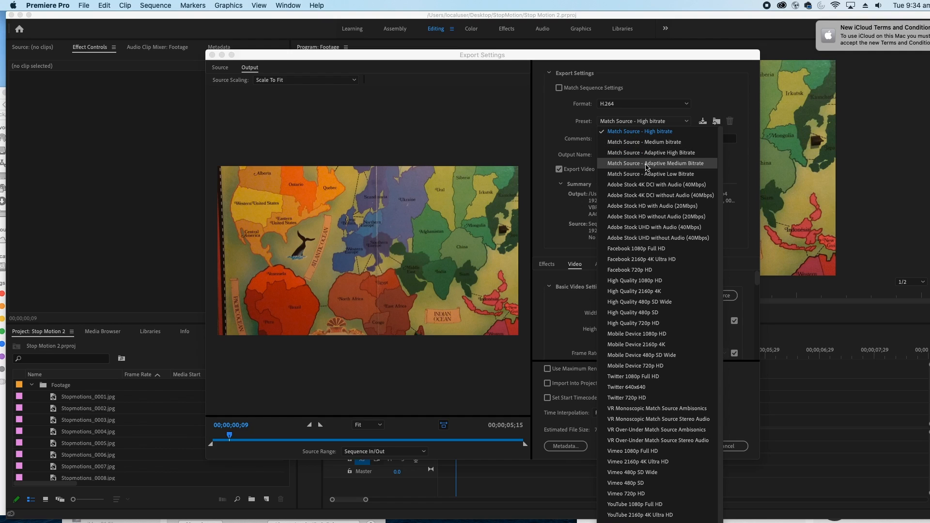
pyautogui.click(641, 135)
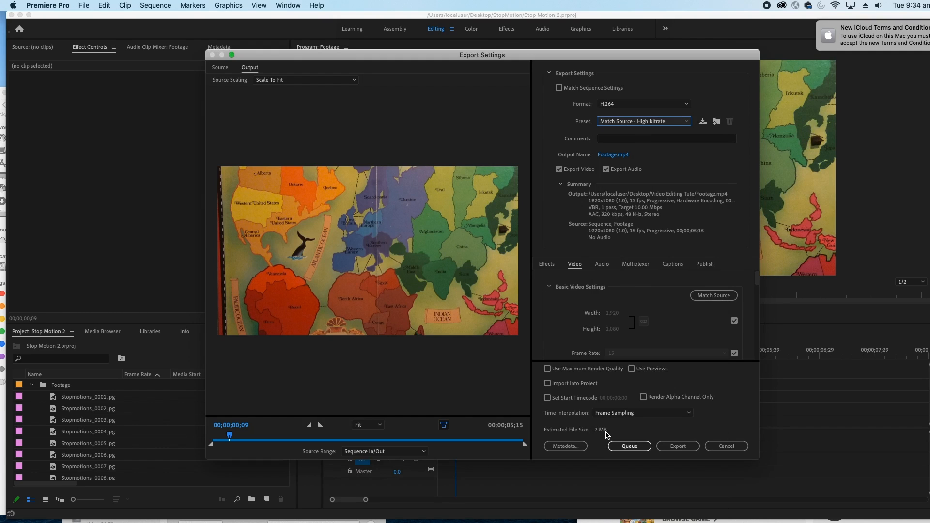
pyautogui.click(667, 448)
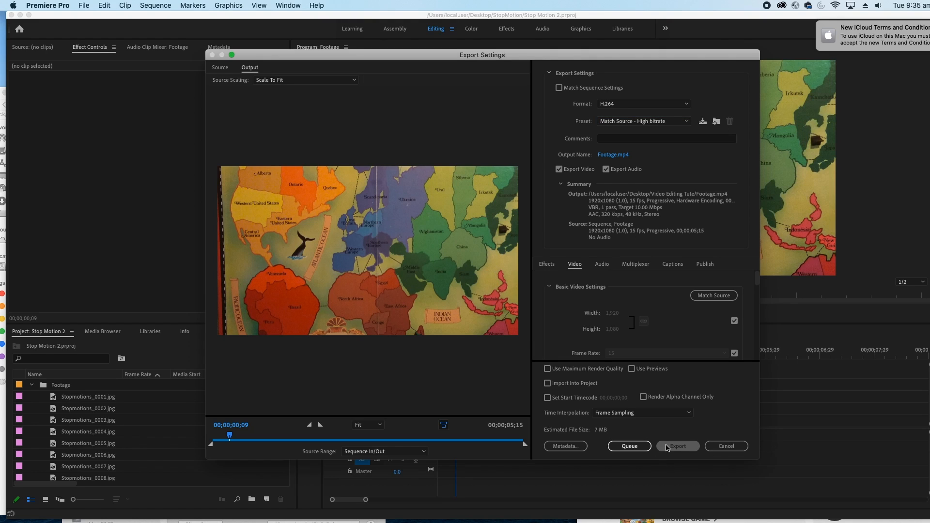